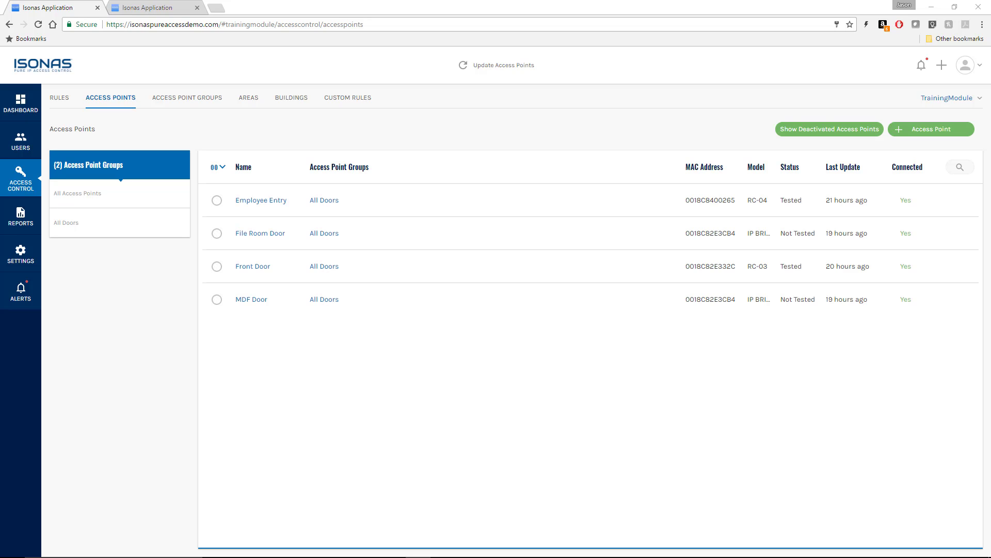
- Add a new access point with MAC address AA-AA-AA-AB-CE-FD
{"action": "left_click", "coordinate": [914, 132]}
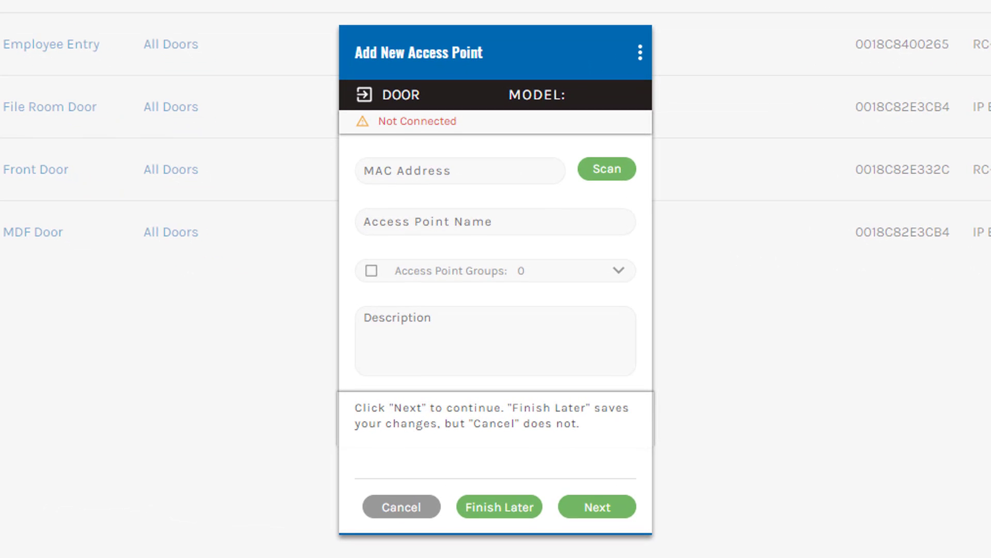
{"action": "left_click", "coordinate": [465, 172]}
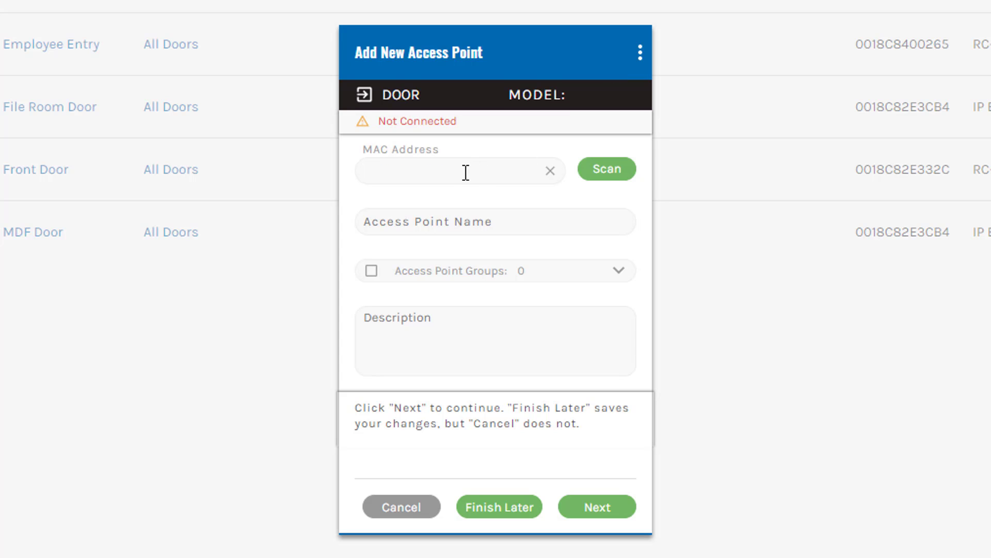
{"action": "type", "text": "AAa"}
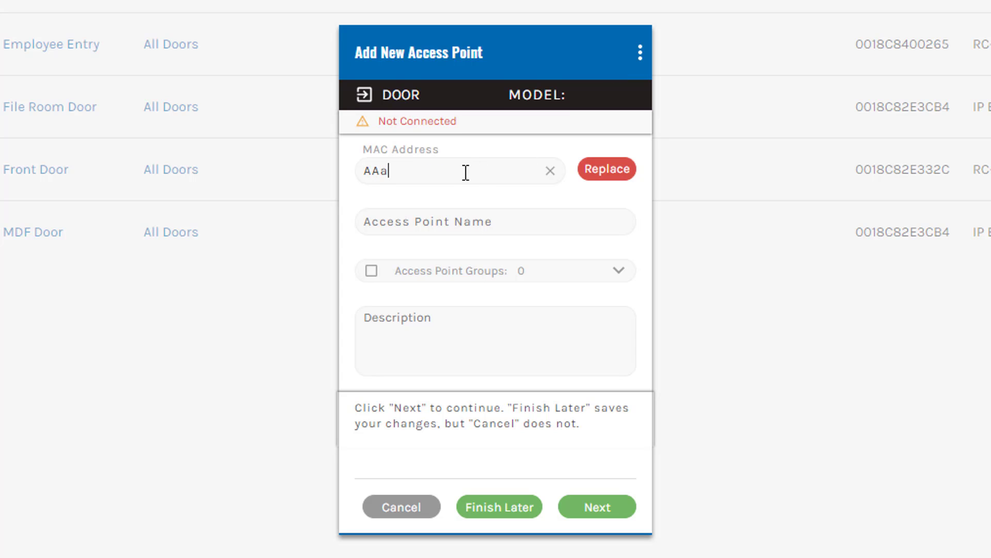
{"action": "type", "text": "aaa"}
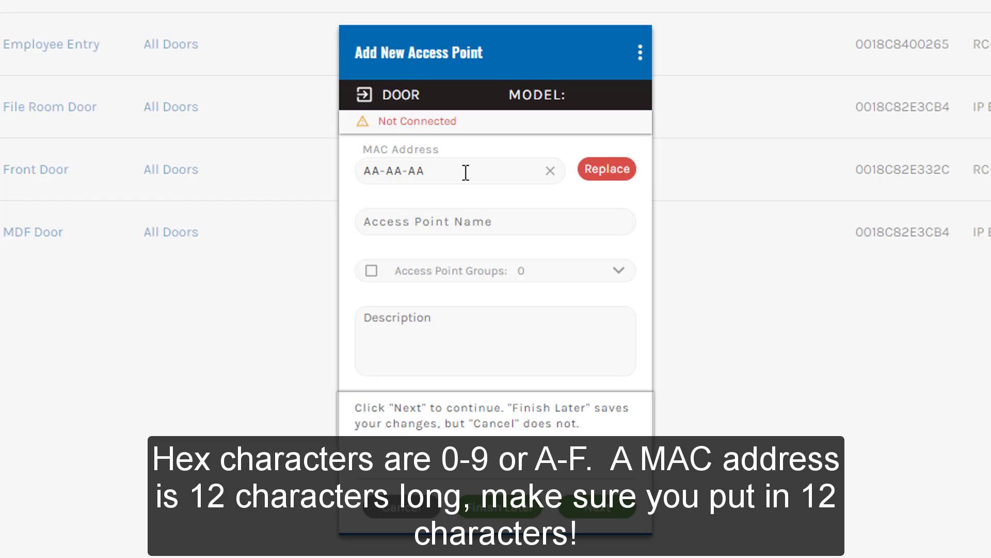
{"action": "type", "text": "abcefd"}
{"action": "key", "text": "Tab"}
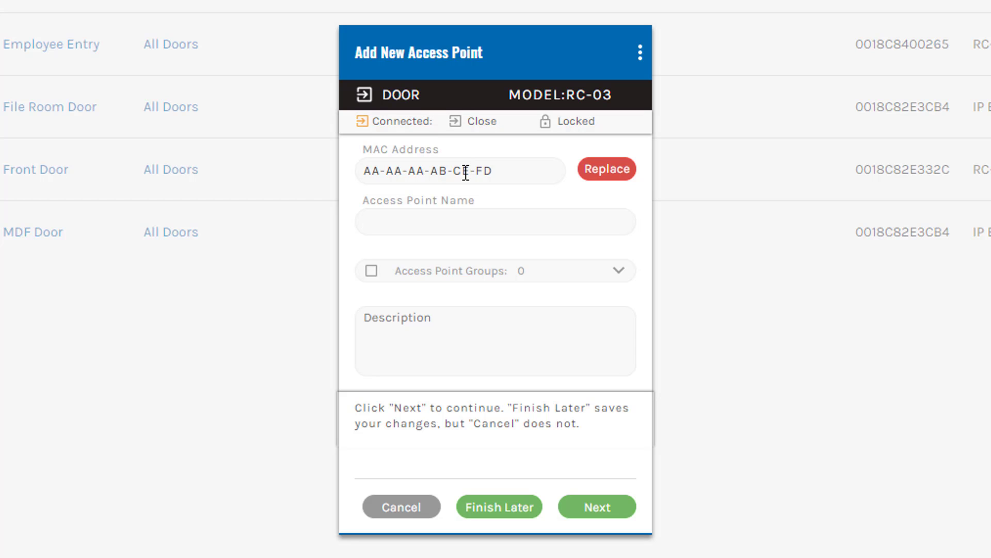
- Name the access point Warehouse Door and assign it to the All Doors group
{"action": "left_click", "coordinate": [470, 225]}
{"action": "type", "text": "Warehouse Door"}
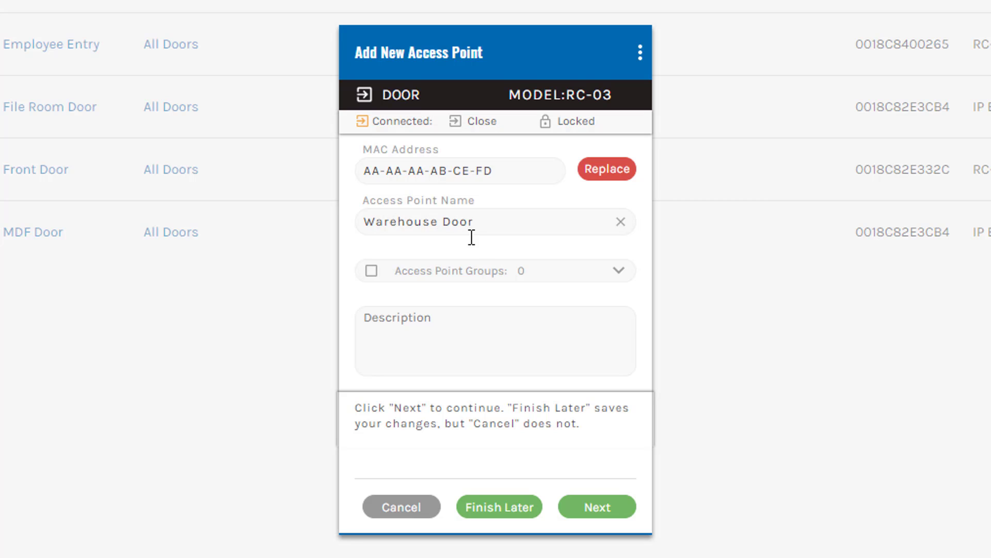
{"action": "left_click", "coordinate": [475, 262]}
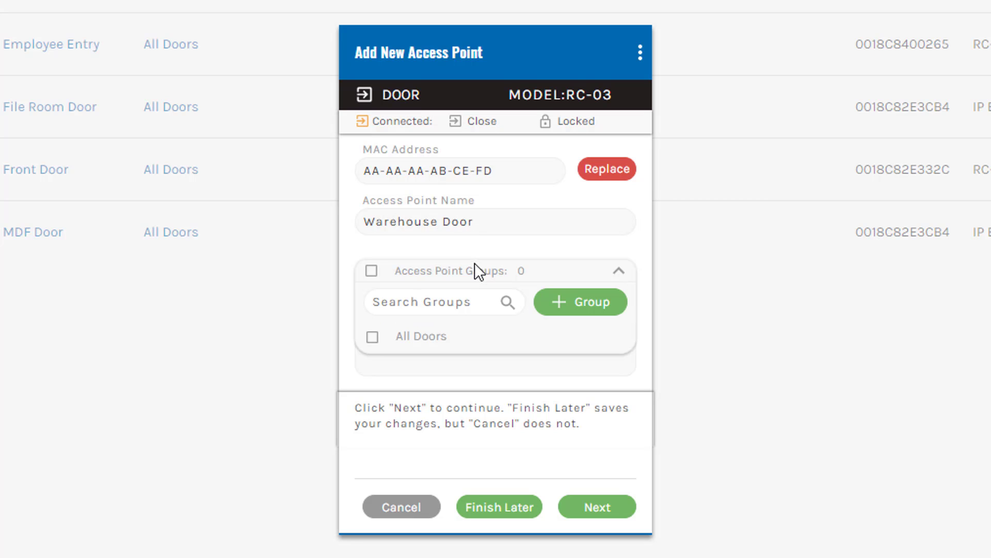
{"action": "left_click", "coordinate": [374, 336]}
{"action": "left_click", "coordinate": [418, 367]}
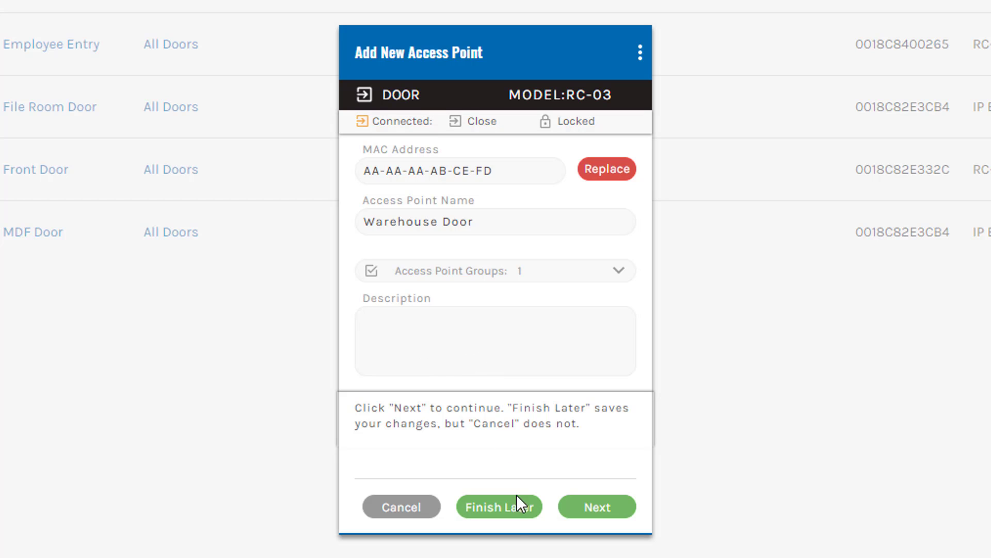
- Save the Warehouse Door with Finish Later, check the scenario slide, then return to the browser
{"action": "left_click", "coordinate": [500, 510]}
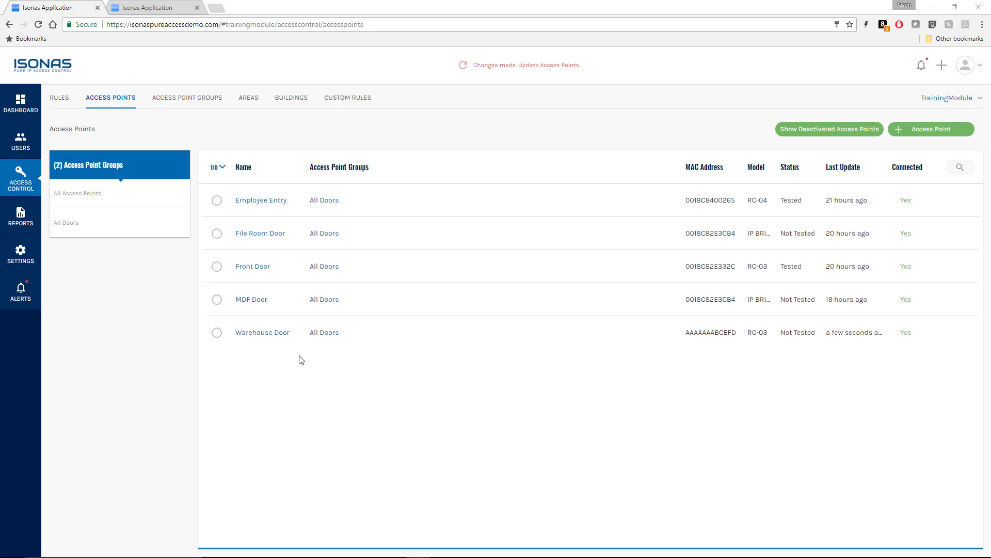
{"action": "key", "text": "alt+Tab"}
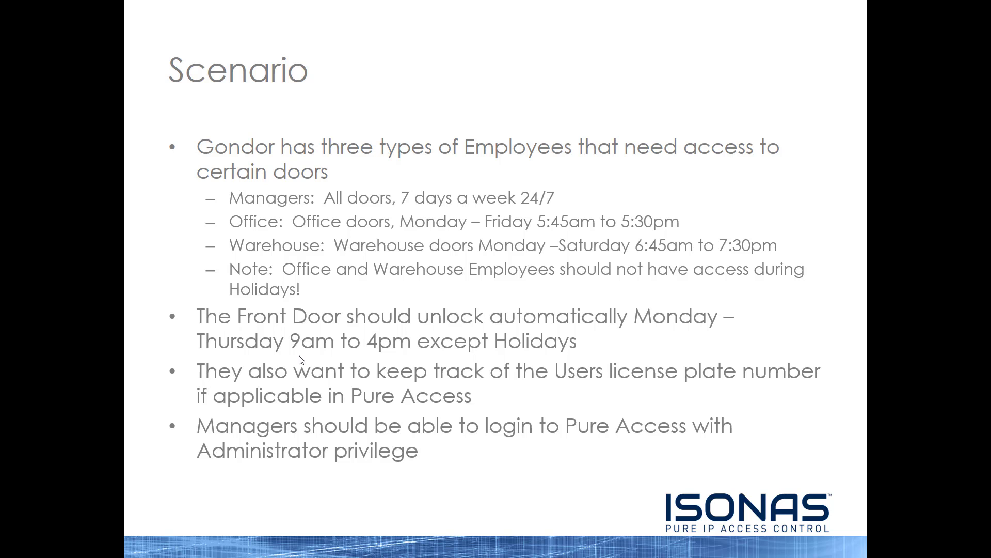
{"action": "key", "text": "alt+Tab"}
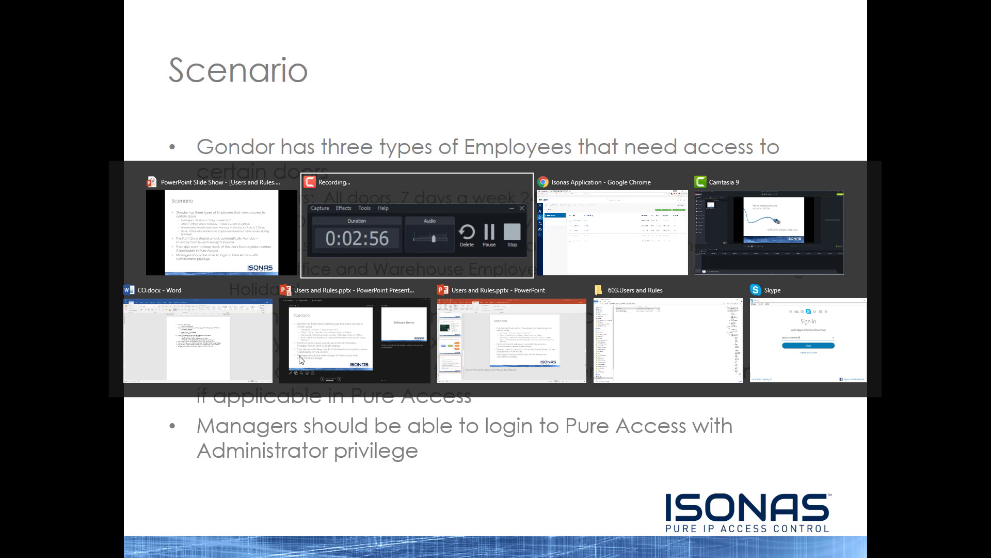
{"action": "key", "text": "alt+Tab"}
{"action": "key", "text": "alt+Tab"}
{"action": "key", "text": "alt+shift+Tab"}
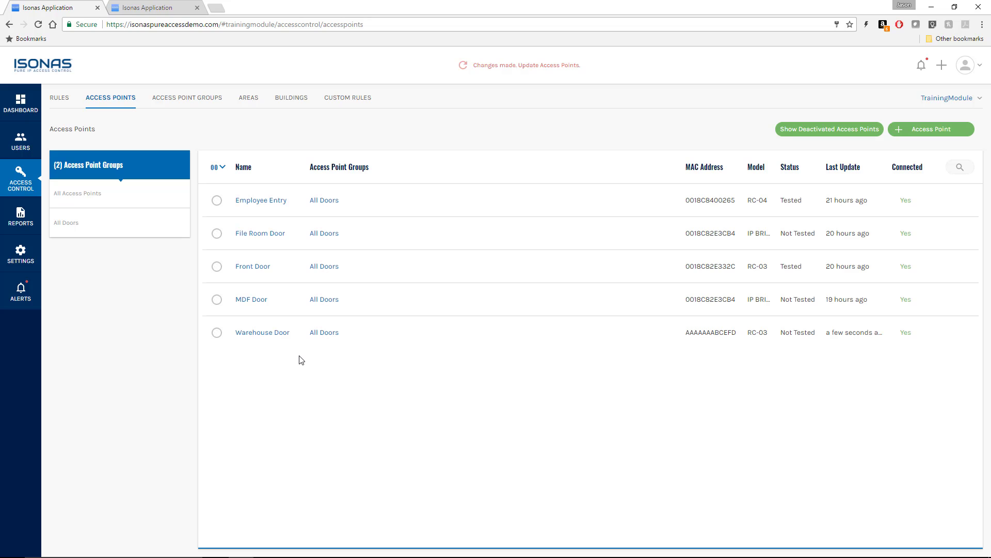
- Label user-defined Field01 'License Plate' in general settings and save the changes
{"action": "left_click", "coordinate": [20, 253]}
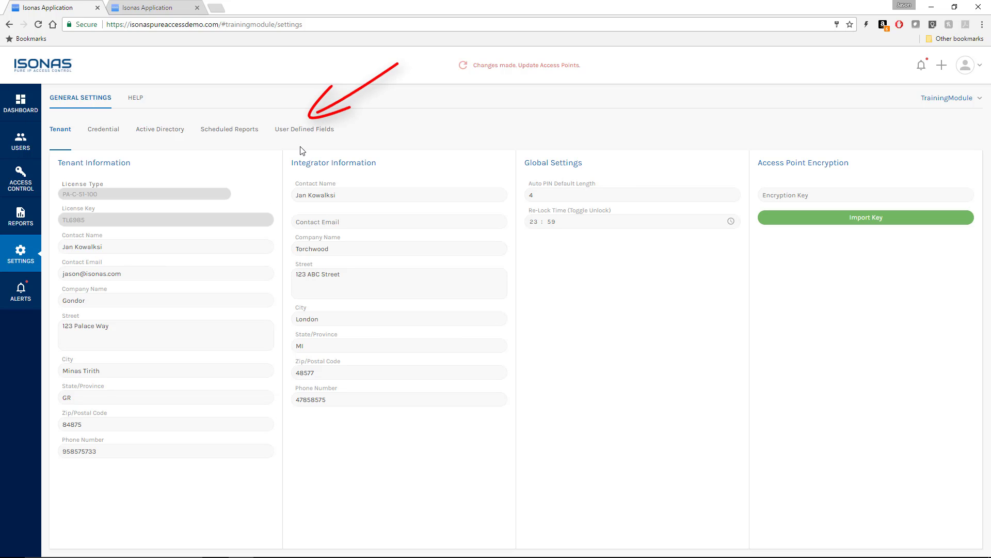
{"action": "left_click", "coordinate": [307, 131]}
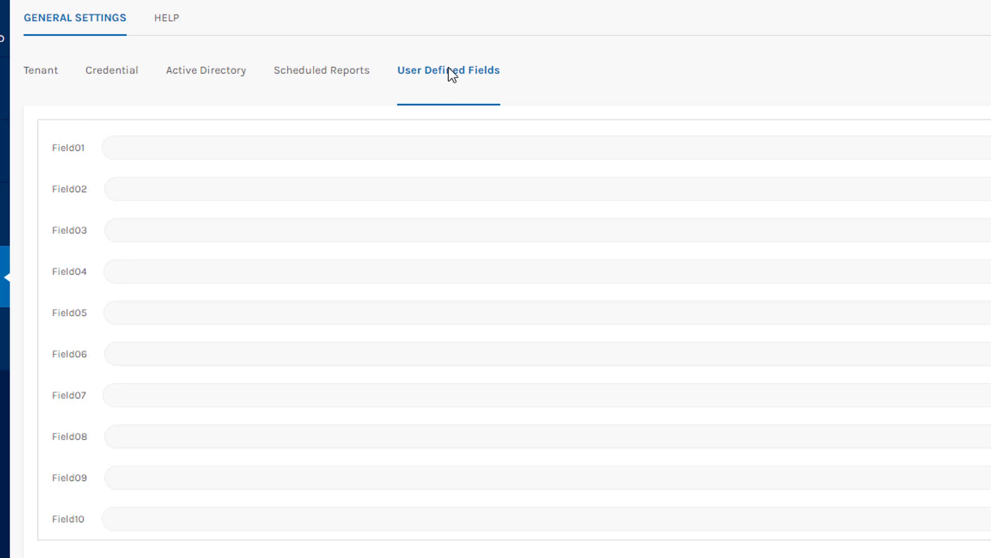
{"action": "left_click", "coordinate": [387, 154]}
{"action": "type", "text": "L"}
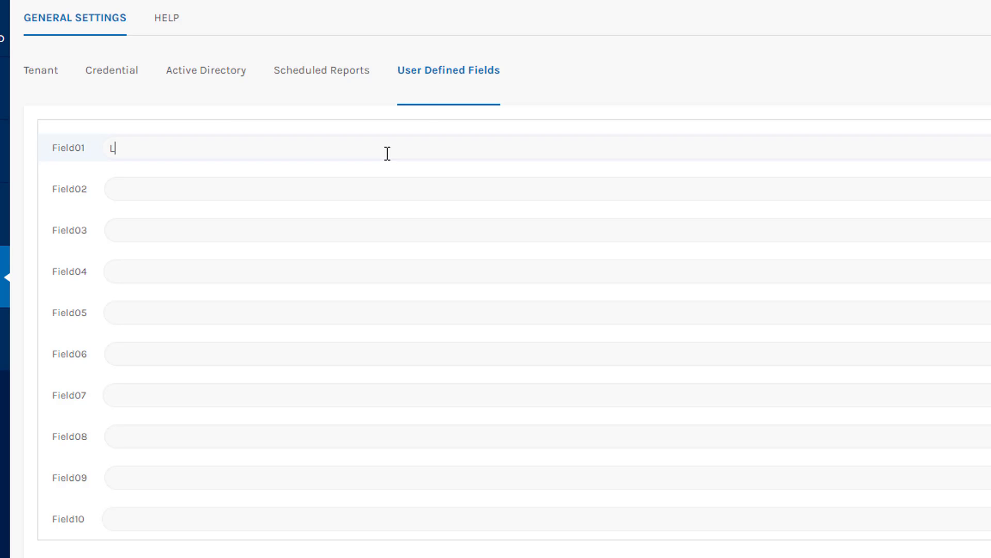
{"action": "type", "text": "icense Plate"}
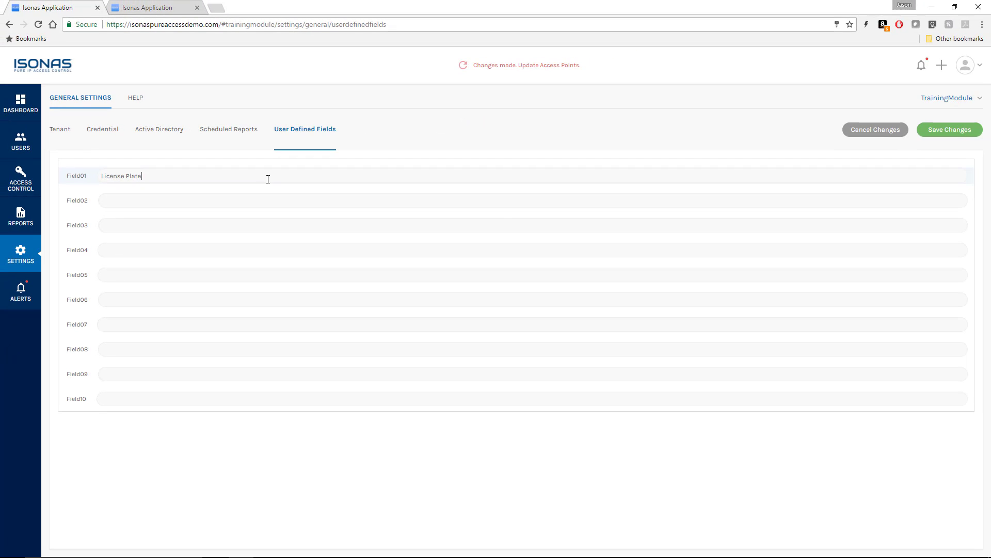
{"action": "left_click", "coordinate": [948, 132]}
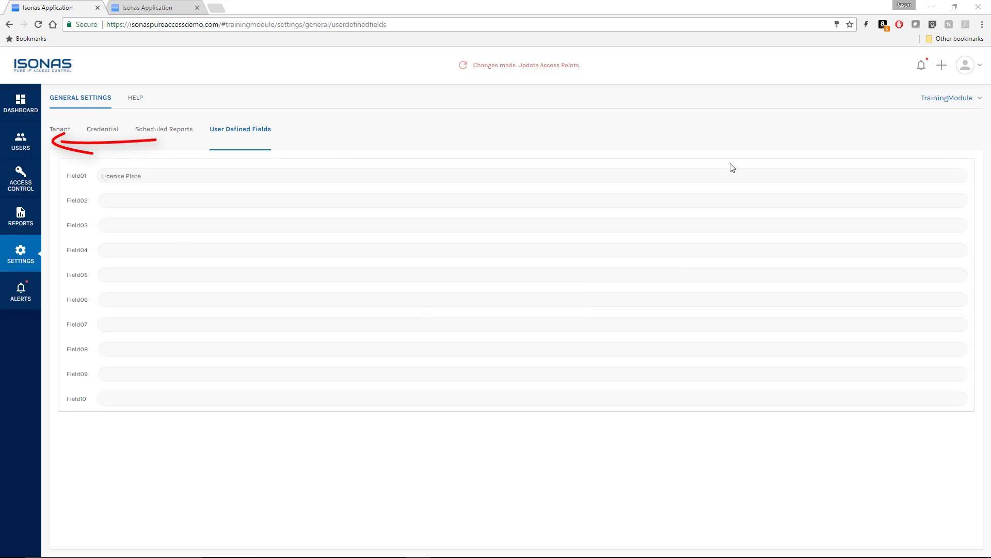
- View the existing administrator's profile with its new License Plate field, then go back to Users
{"action": "left_click", "coordinate": [22, 143]}
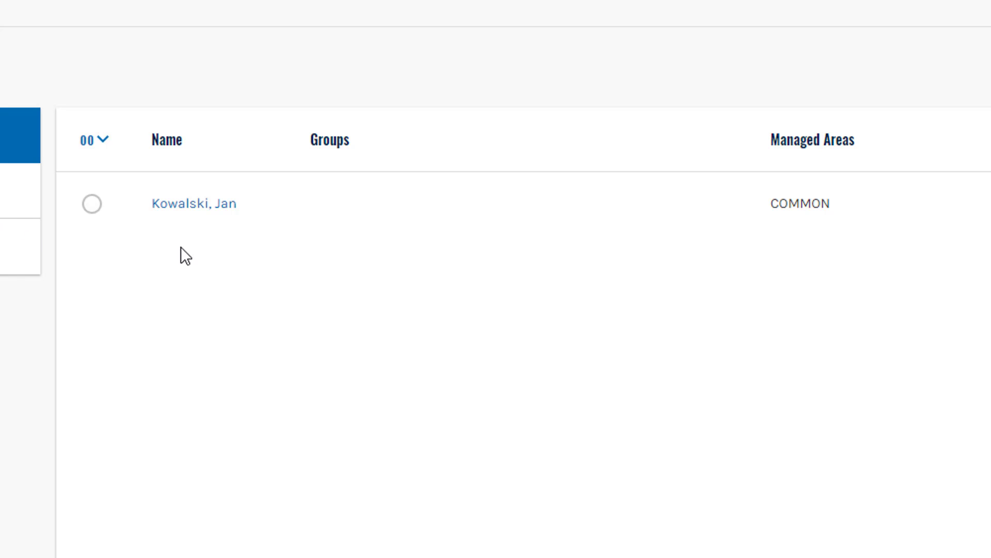
{"action": "left_click", "coordinate": [207, 204]}
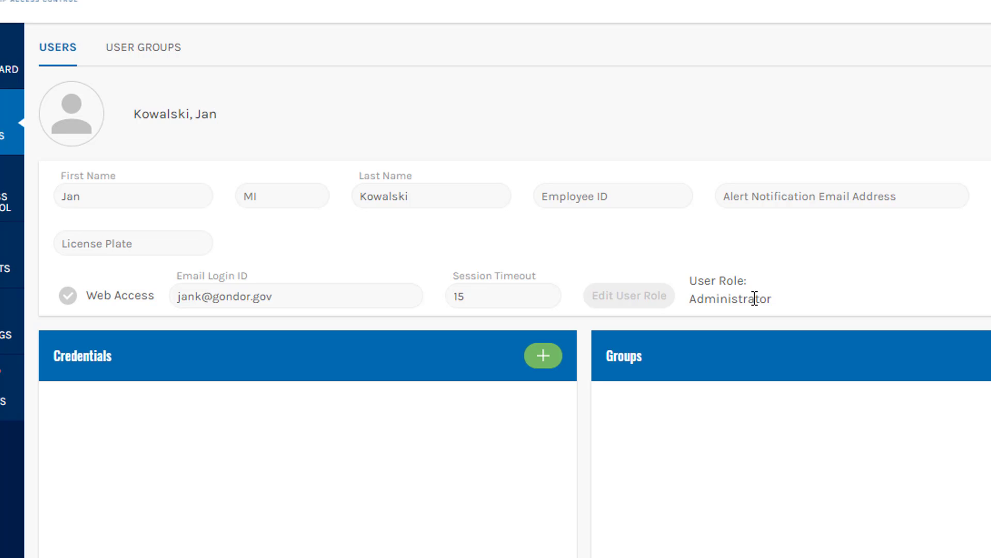
{"action": "left_click", "coordinate": [21, 147]}
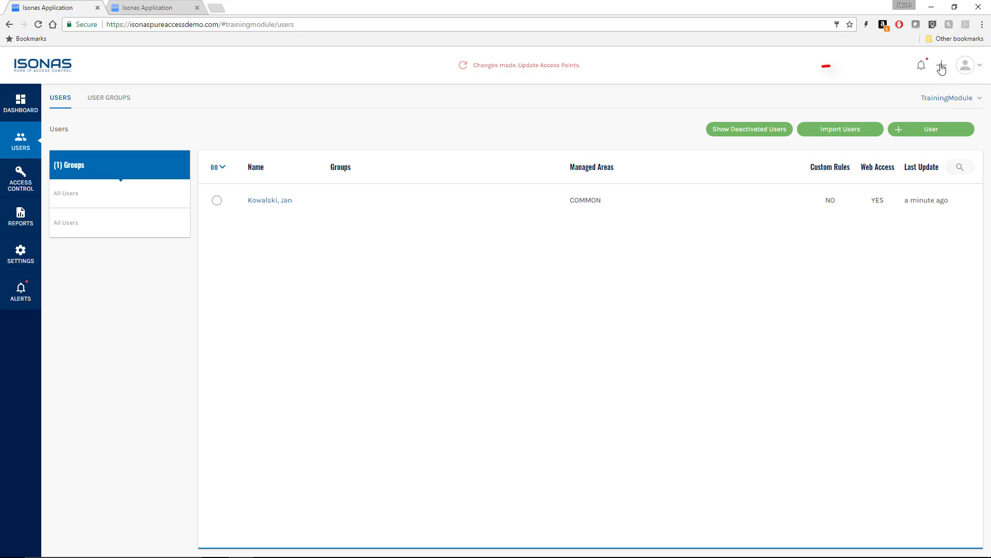
- Start a new user record and enter the user's first and last name
{"action": "left_click", "coordinate": [942, 67]}
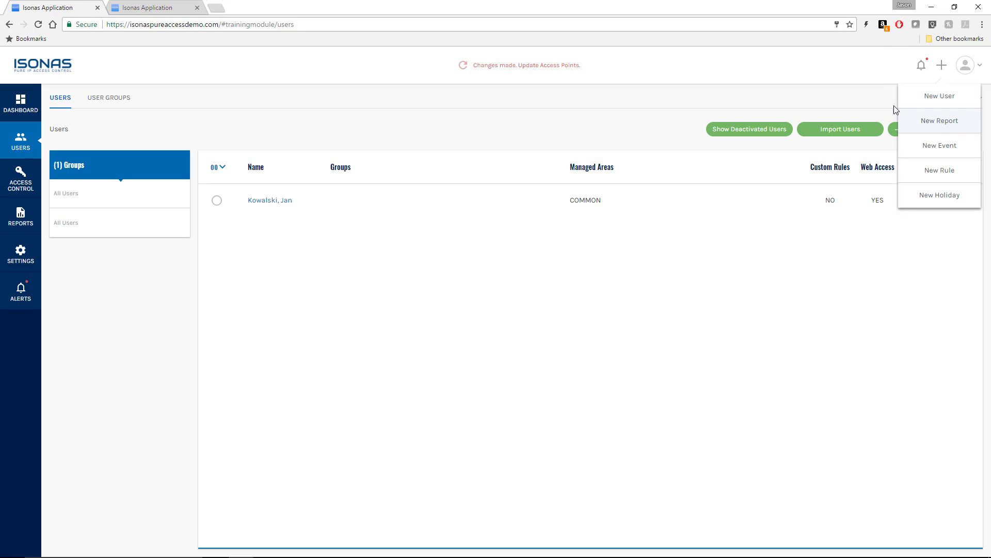
{"action": "left_click", "coordinate": [866, 98]}
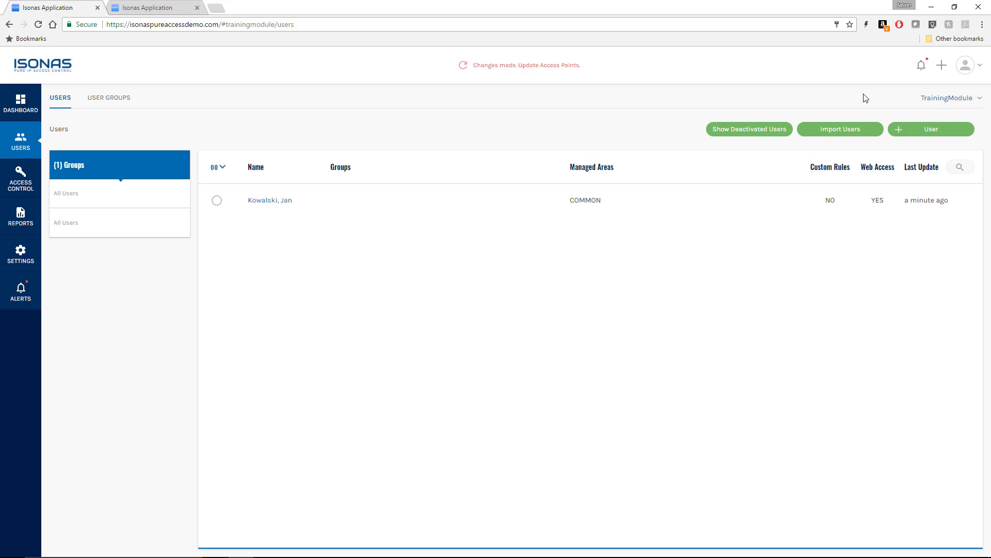
{"action": "left_click", "coordinate": [932, 133]}
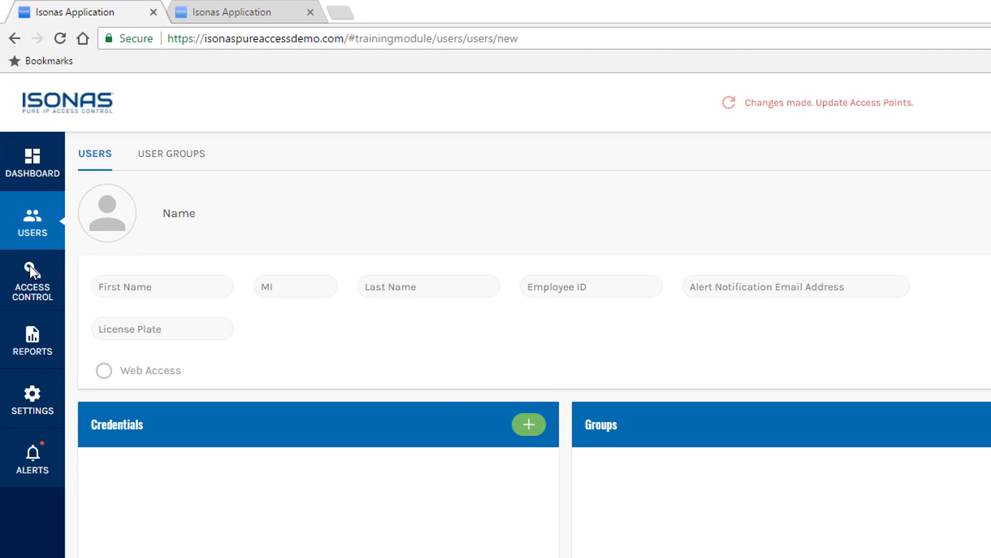
{"action": "left_click", "coordinate": [106, 185]}
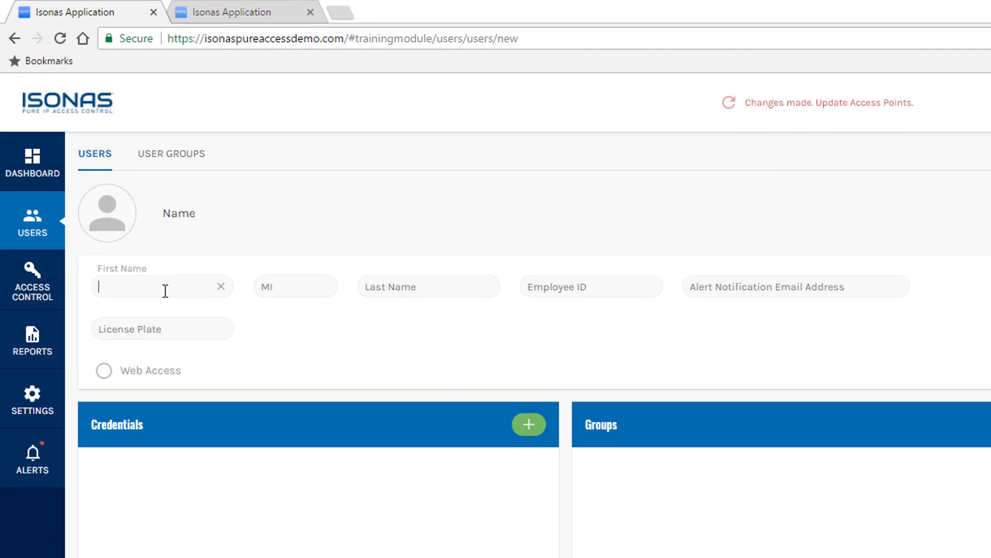
{"action": "type", "text": "Jane"}
{"action": "key", "text": "Tab"}
{"action": "key", "text": "Tab"}
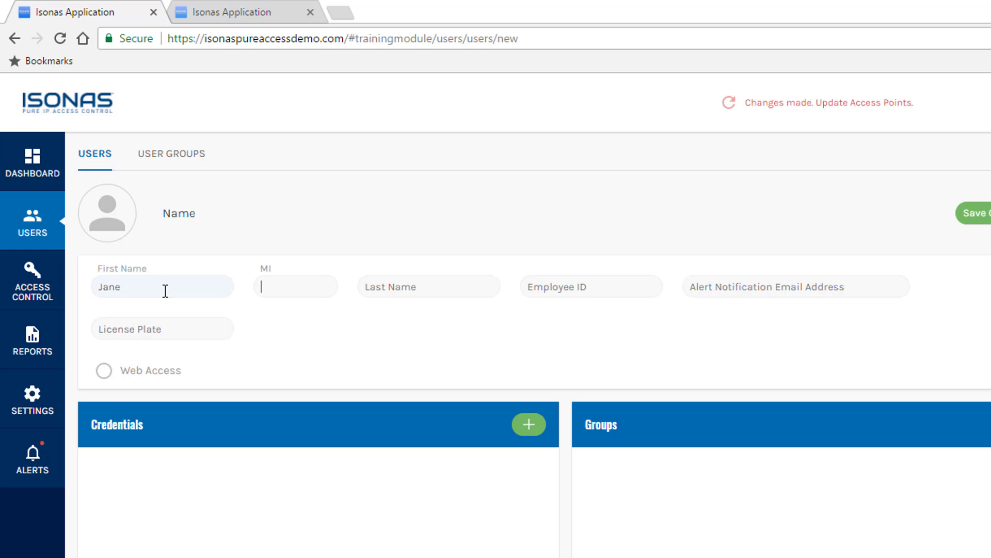
{"action": "type", "text": "Doe"}
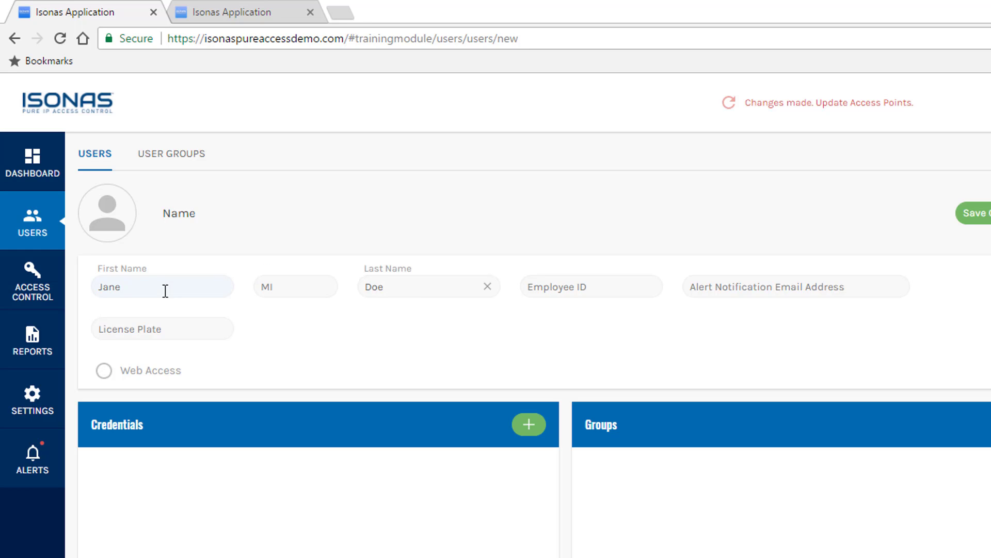
{"action": "key", "text": "Tab"}
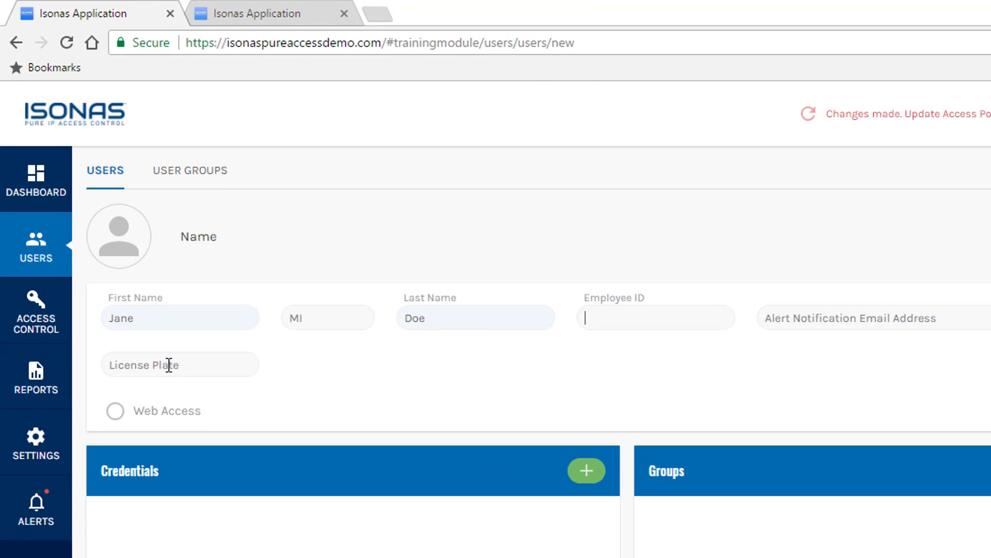
- Enter license plate 123-ABC for the new user
{"action": "left_click", "coordinate": [172, 373]}
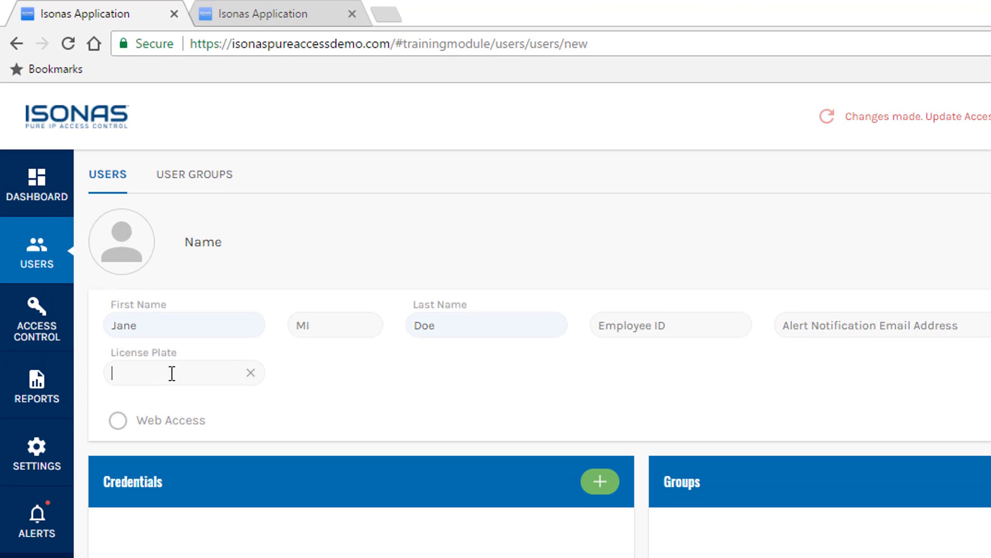
{"action": "type", "text": "123-ABC"}
{"action": "left_click", "coordinate": [660, 326]}
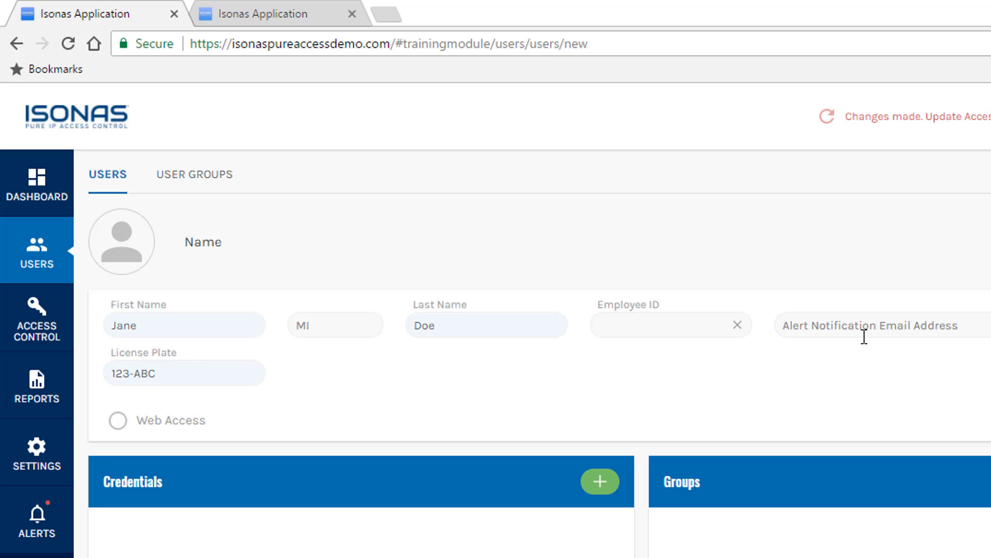
- Enable web access with the user's login e-mail and a session timeout of 5
{"action": "left_click", "coordinate": [119, 421]}
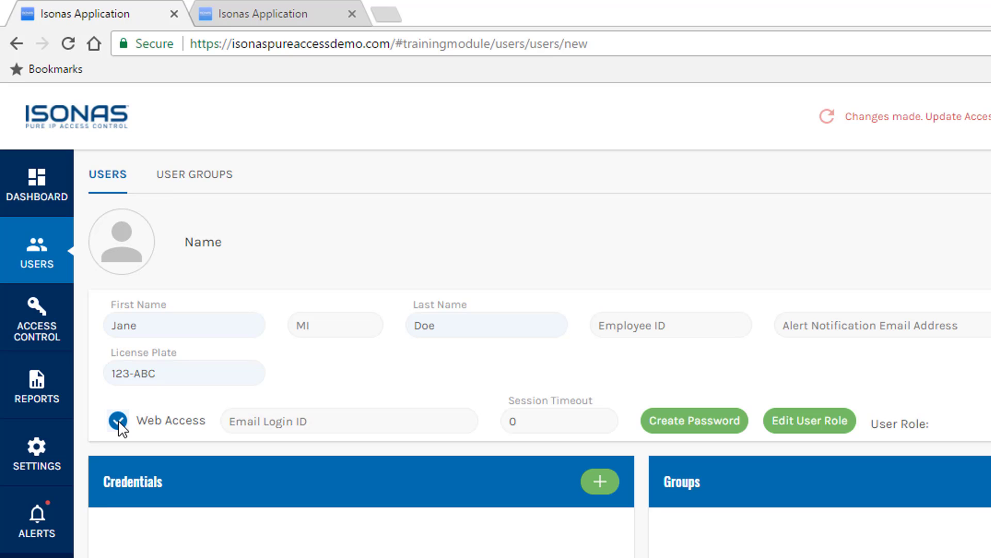
{"action": "left_click", "coordinate": [328, 421]}
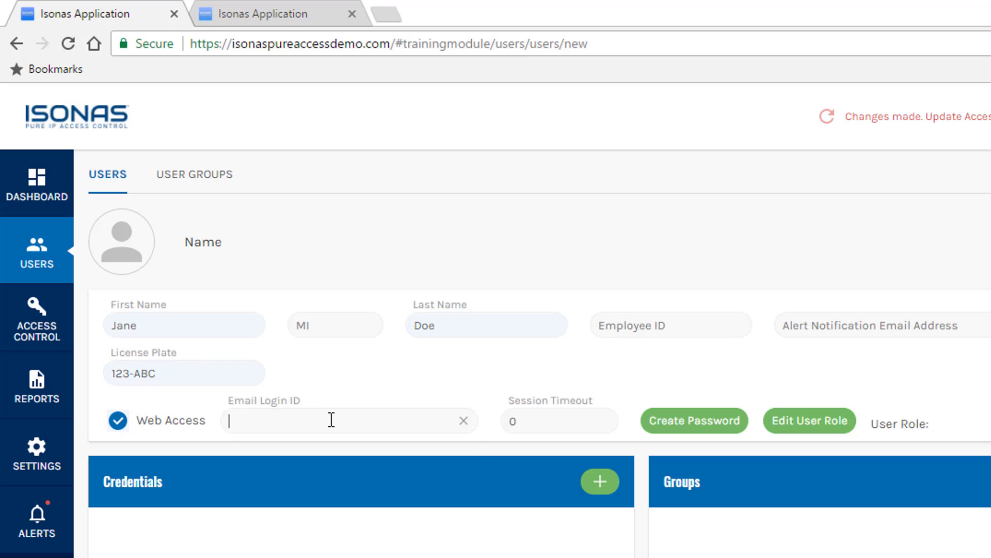
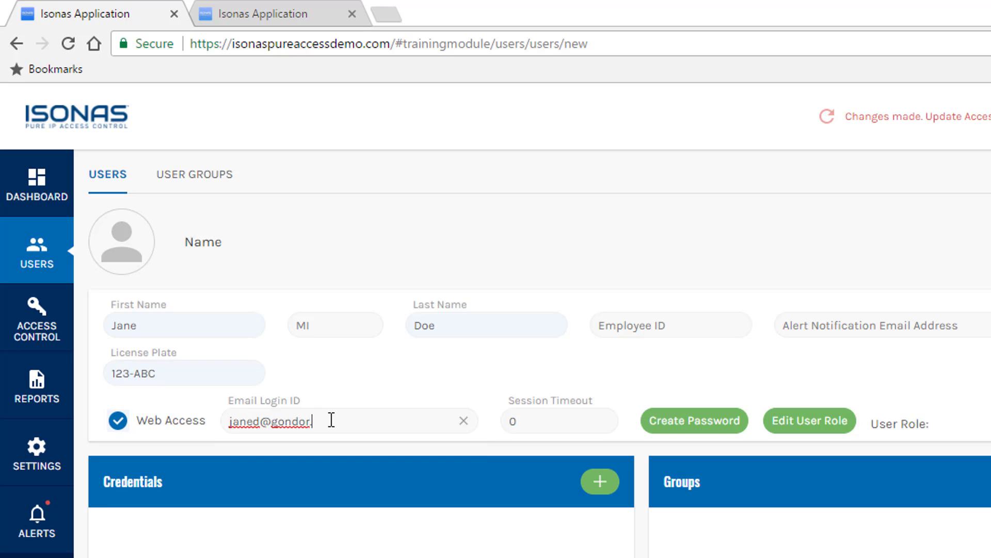
{"action": "key", "text": "Tab"}
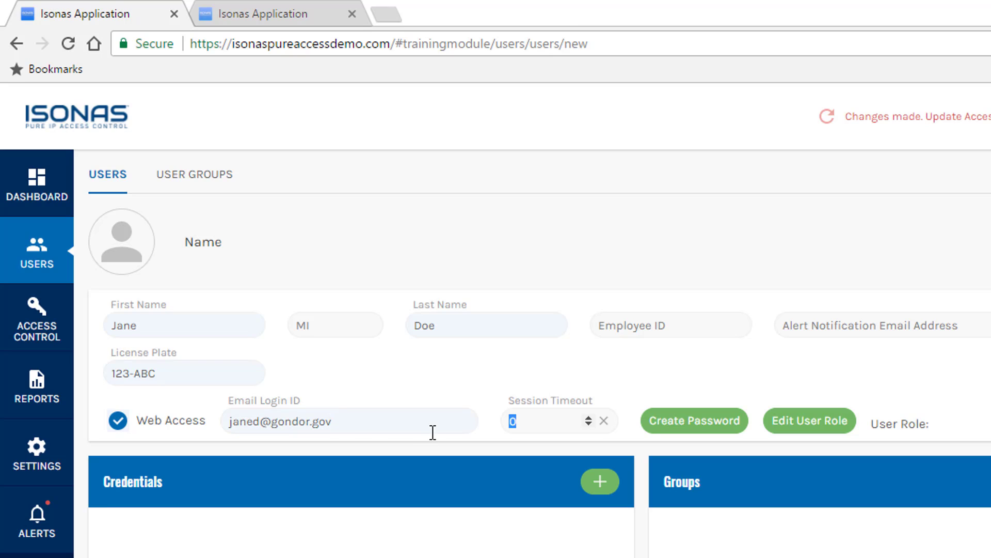
{"action": "type", "text": "5"}
- Create, confirm and save a web login password for the new user
{"action": "left_click", "coordinate": [669, 420]}
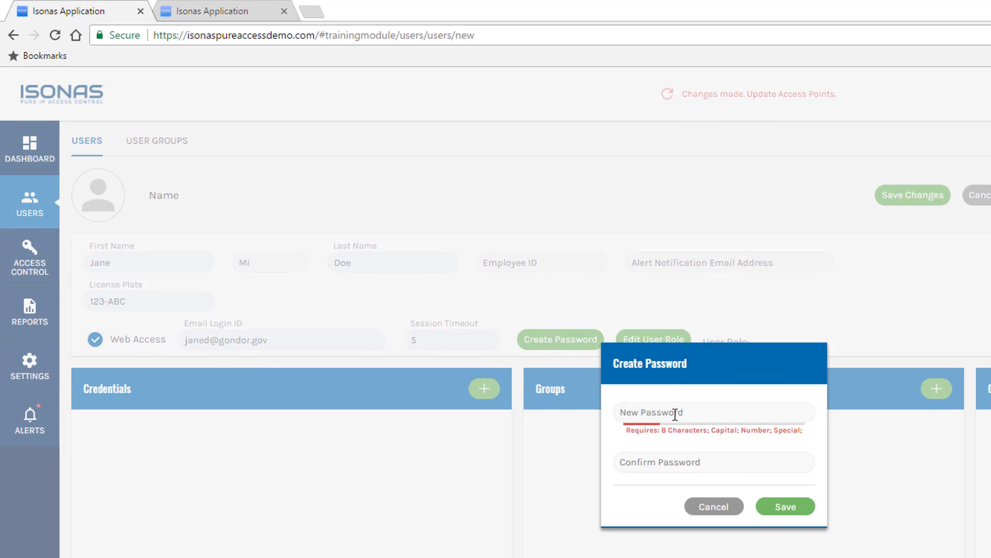
{"action": "left_click", "coordinate": [675, 415]}
{"action": "type", "text": "••••••••••"}
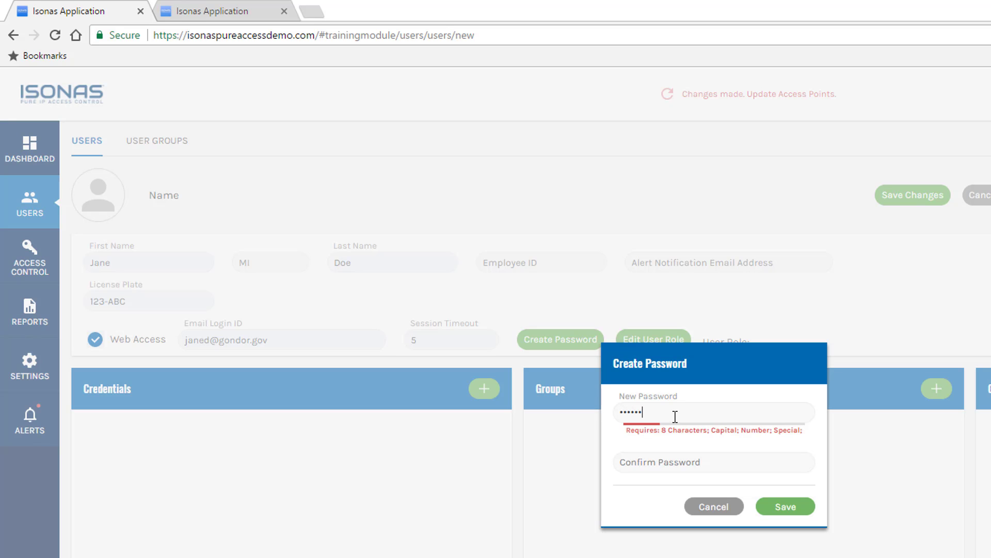
{"action": "type", "text": "•"}
{"action": "key", "text": "Tab"}
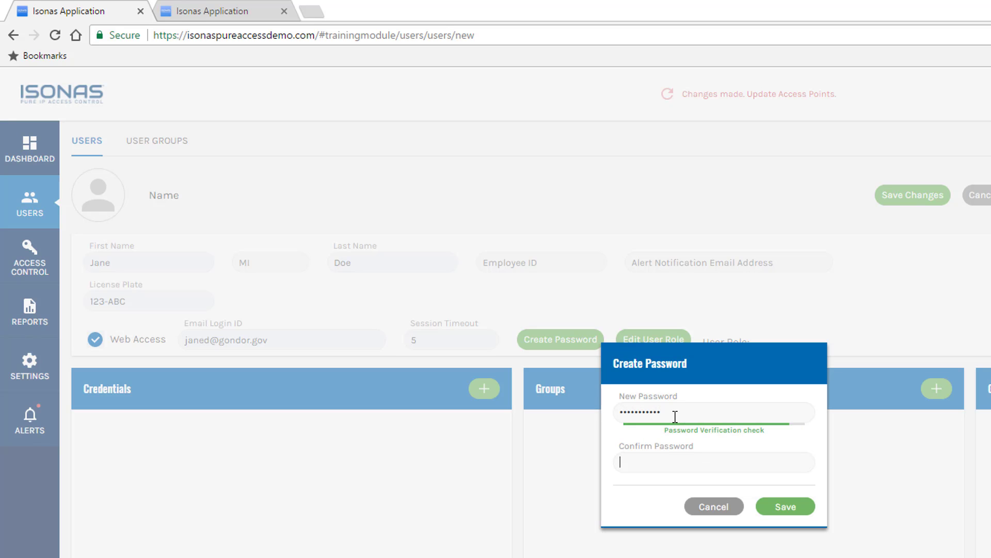
{"action": "type", "text": "••••••••••"}
{"action": "key", "text": "BackSpace"}
{"action": "key", "text": "BackSpace"}
{"action": "key", "text": "BackSpace"}
{"action": "key", "text": "BackSpace"}
{"action": "key", "text": "BackSpace"}
{"action": "key", "text": "BackSpace"}
{"action": "key", "text": "BackSpace"}
{"action": "key", "text": "BackSpace"}
{"action": "key", "text": "BackSpace"}
{"action": "type", "text": "•••••••••••"}
{"action": "left_click", "coordinate": [784, 506]}
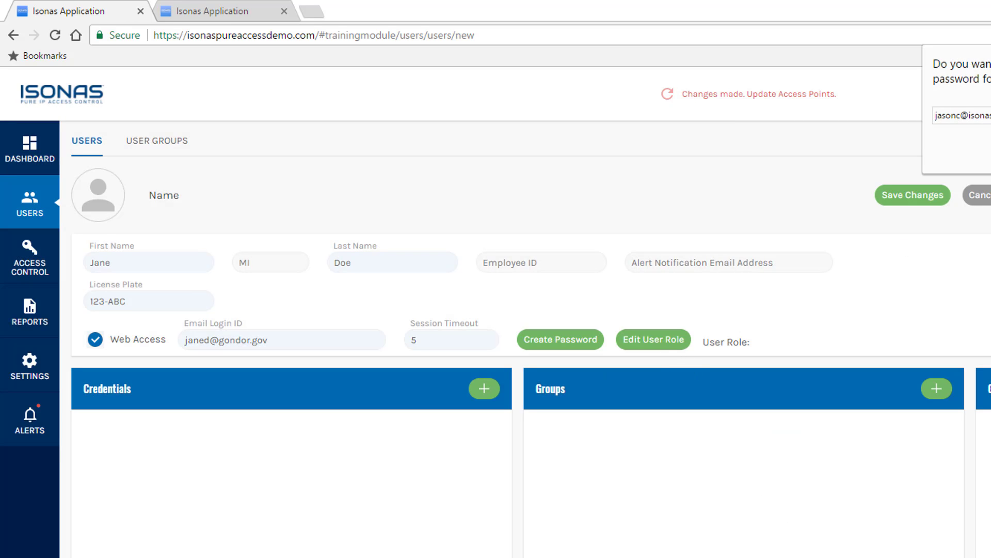
- Review the predefined user roles, then save the new user's role as Custom
{"action": "left_click", "coordinate": [663, 347]}
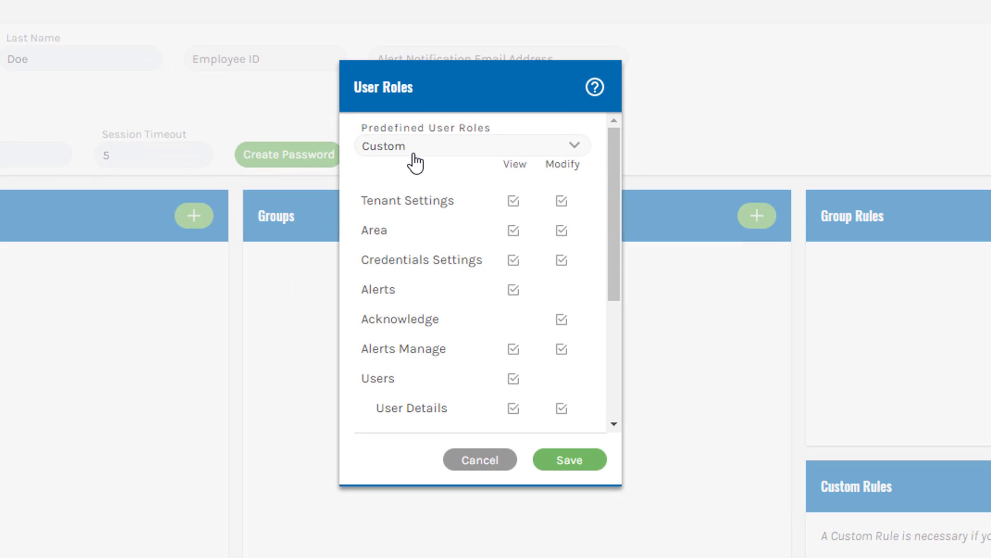
{"action": "left_click", "coordinate": [723, 272]}
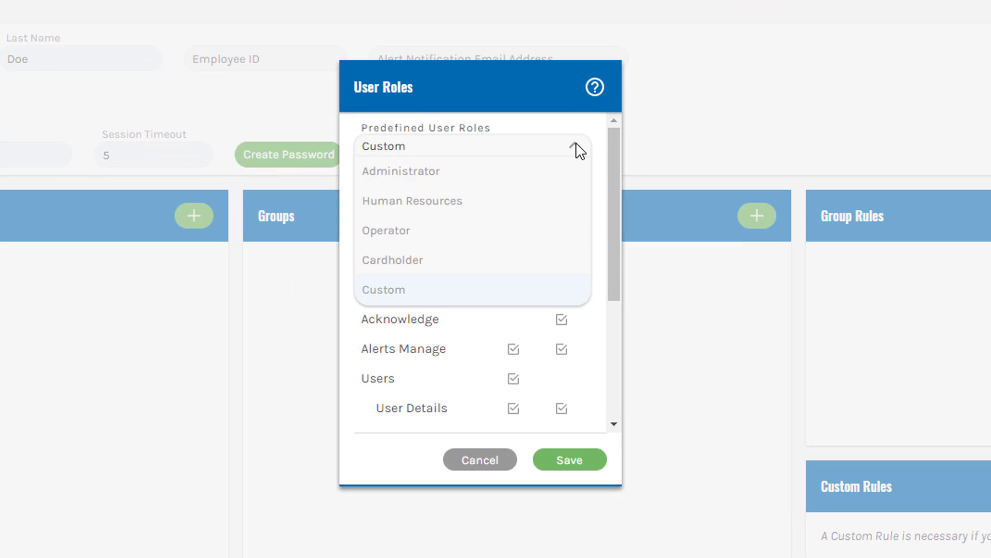
{"action": "left_click", "coordinate": [441, 172]}
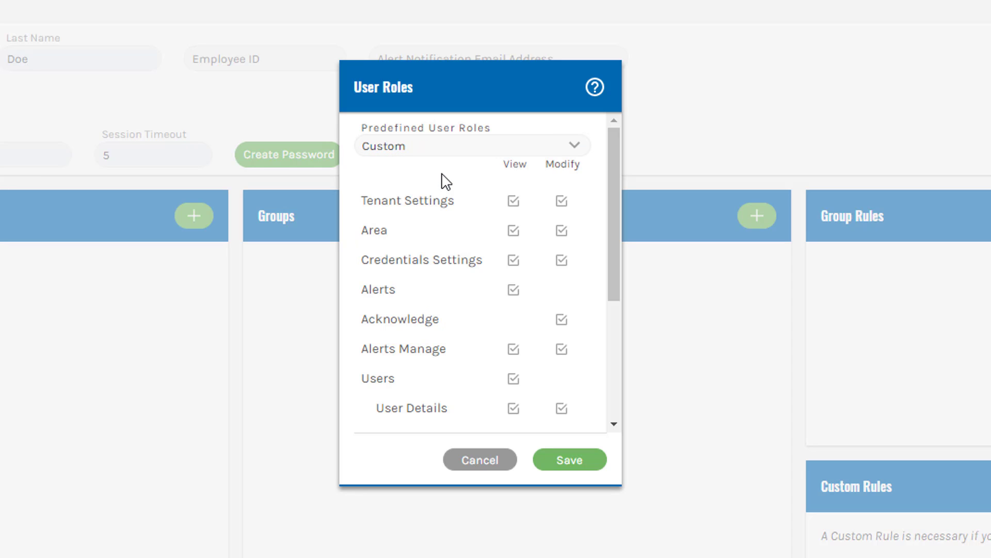
{"action": "left_click", "coordinate": [574, 145]}
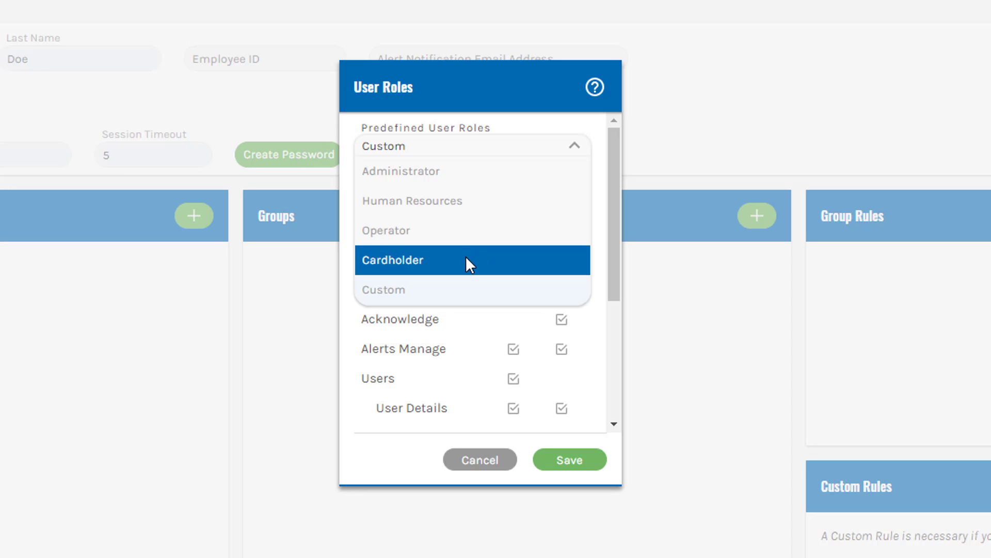
{"action": "left_click", "coordinate": [450, 181]}
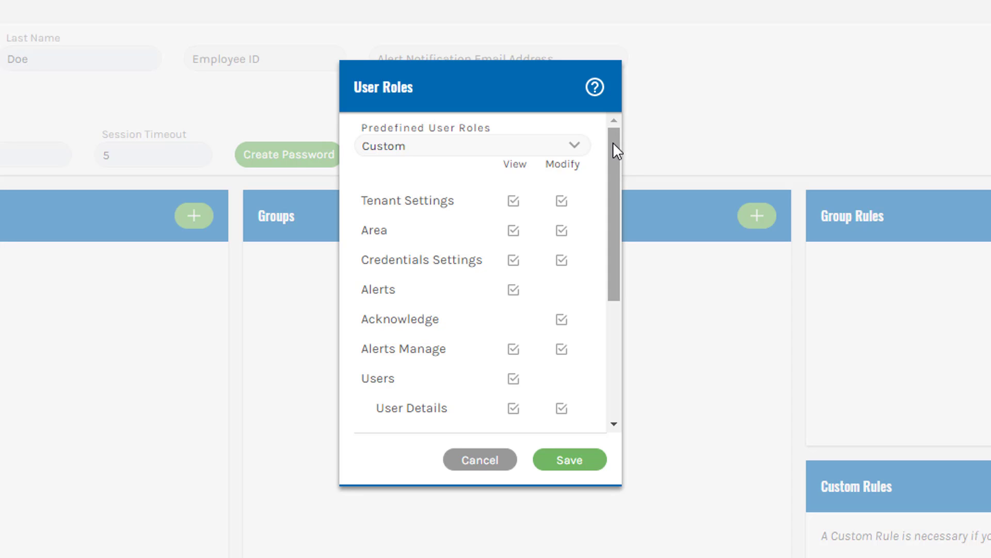
{"action": "mouse_move", "coordinate": [613, 144]}
{"action": "left_mouse_down"}
{"action": "mouse_move", "coordinate": [606, 228]}
{"action": "mouse_move", "coordinate": [616, 283]}
{"action": "mouse_move", "coordinate": [625, 144]}
{"action": "left_mouse_up"}
{"action": "left_click", "coordinate": [573, 464]}
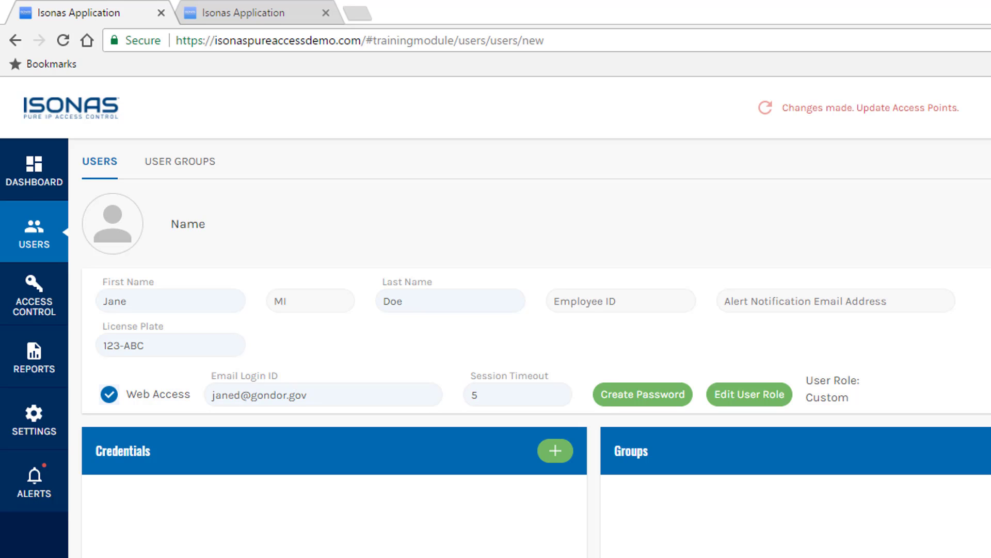
- Upload the user's photo file from the images folder as the profile picture and save
{"action": "left_click", "coordinate": [115, 234]}
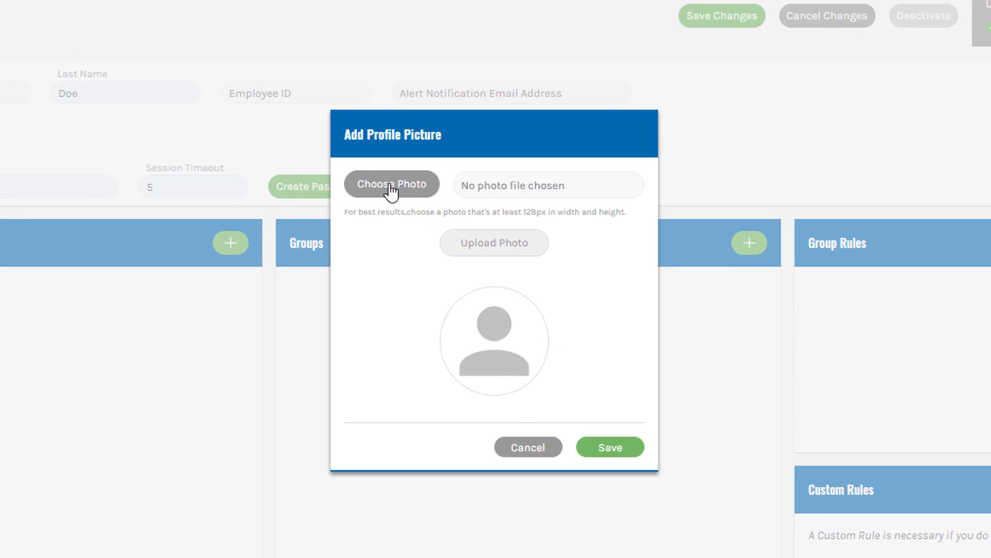
{"action": "left_click", "coordinate": [391, 187]}
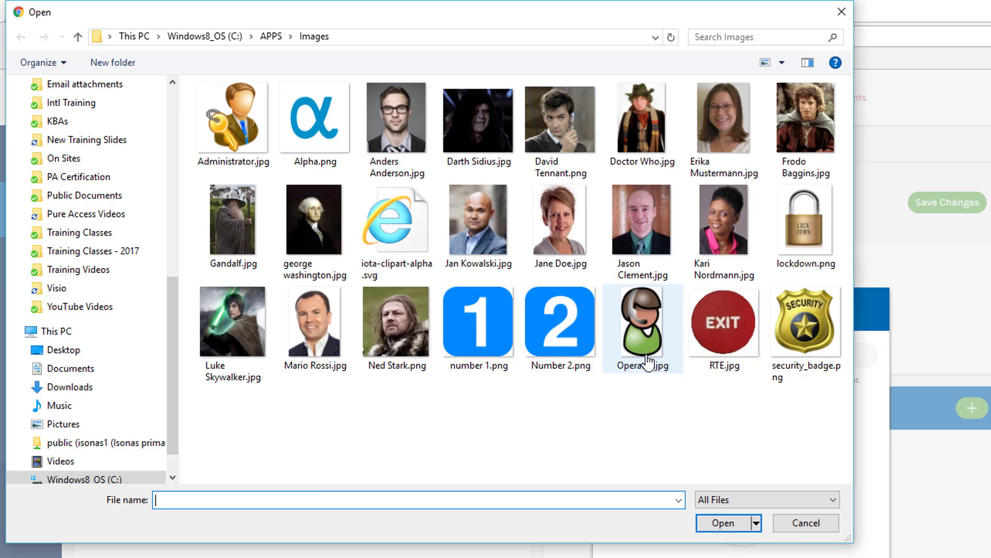
{"action": "double_click", "coordinate": [555, 231]}
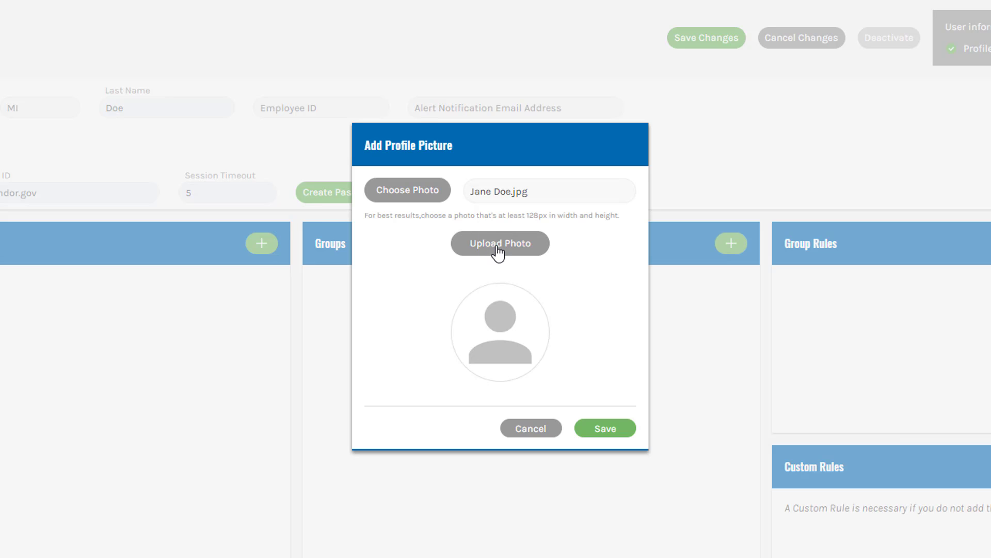
{"action": "left_click", "coordinate": [498, 252]}
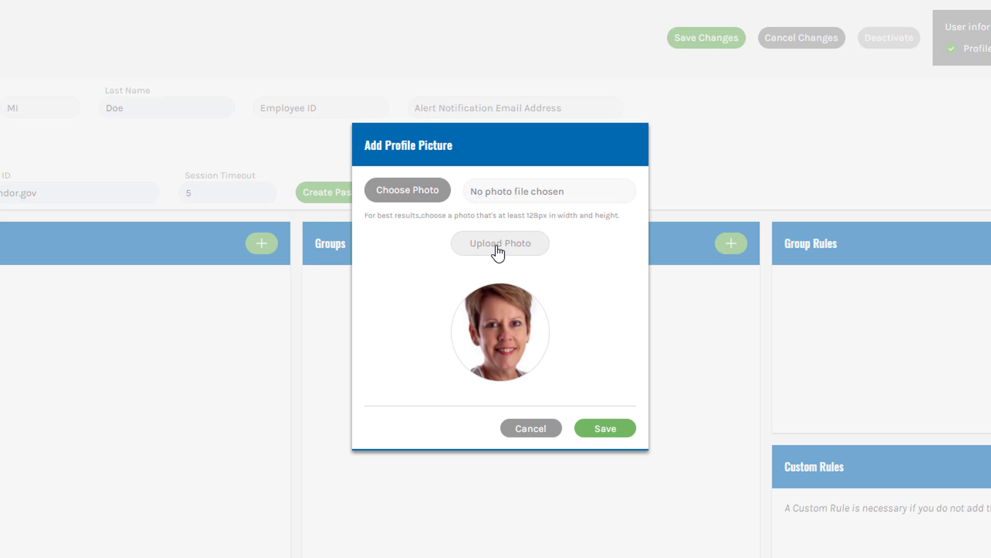
{"action": "left_click", "coordinate": [608, 429]}
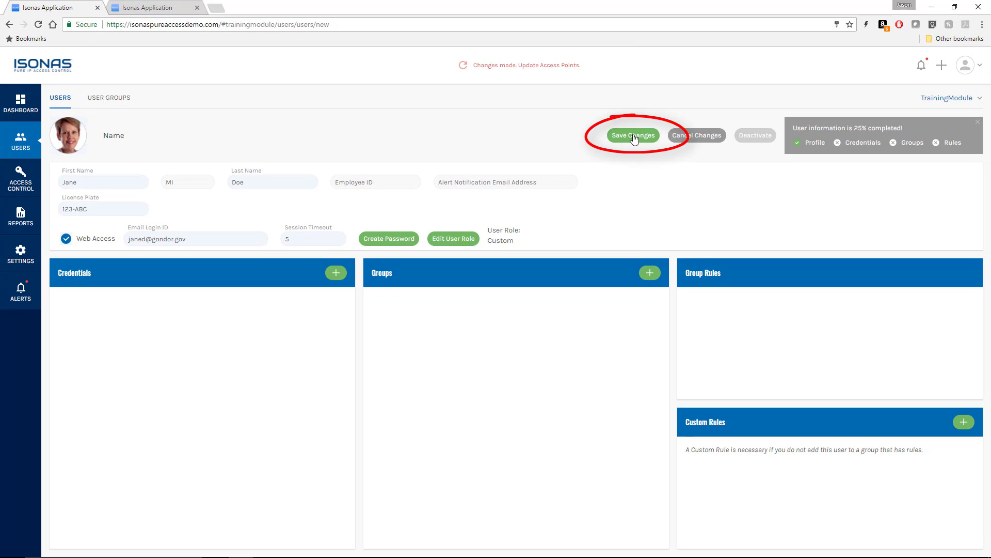
- Save all changes to the new user's record
{"action": "left_click", "coordinate": [634, 136]}
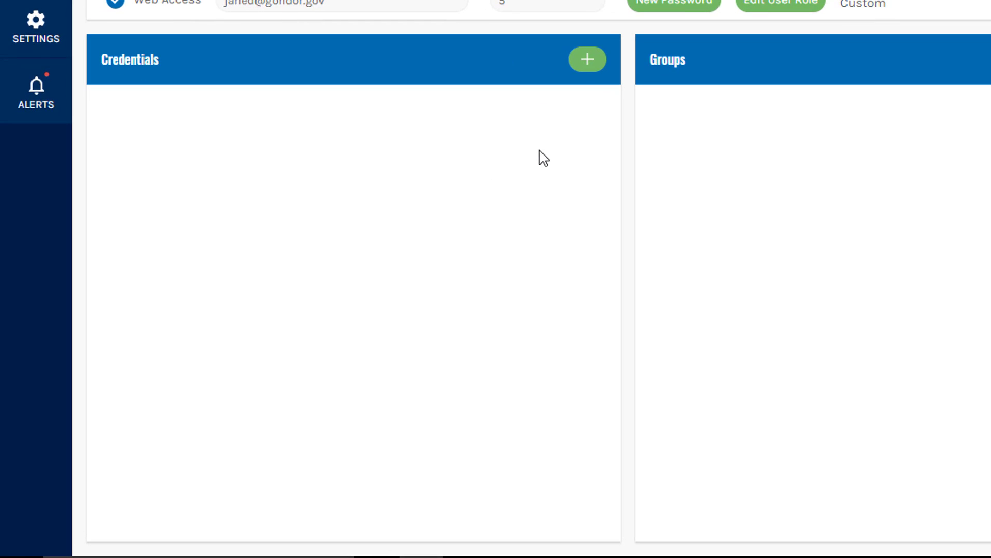
- Add a Badge credential read from the Employee Entry access point, with no time or usage limits
{"action": "left_click", "coordinate": [588, 61]}
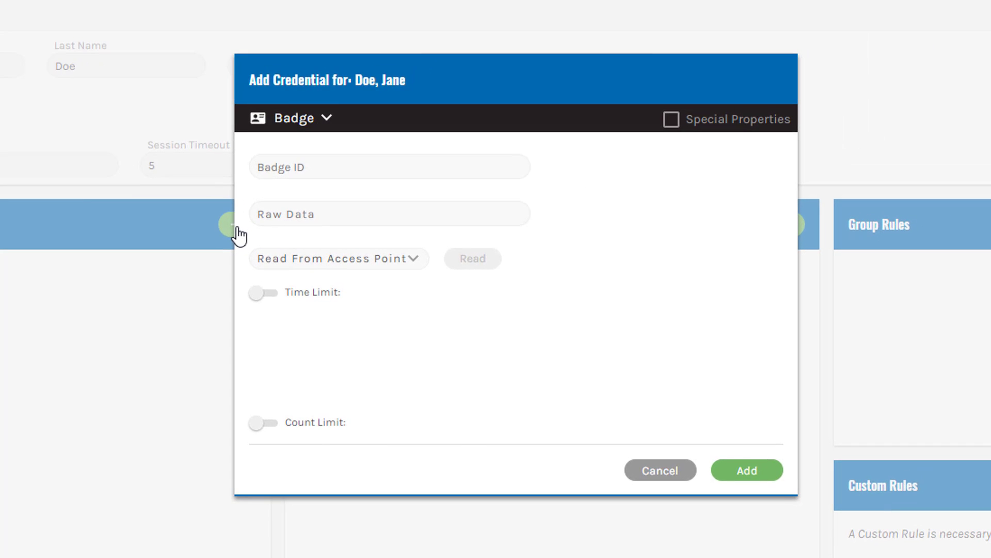
{"action": "left_click", "coordinate": [324, 130]}
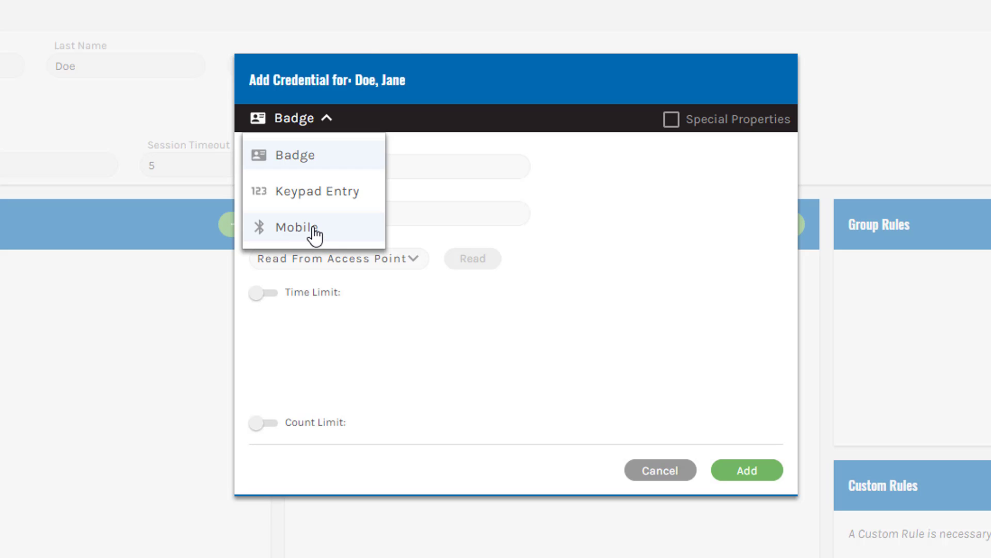
{"action": "left_click", "coordinate": [309, 161]}
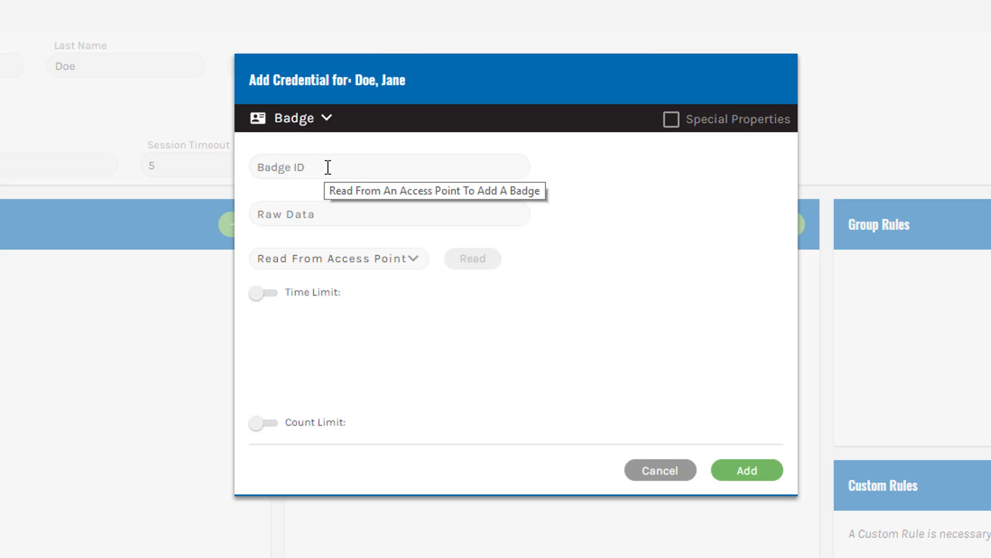
{"action": "left_click", "coordinate": [328, 167]}
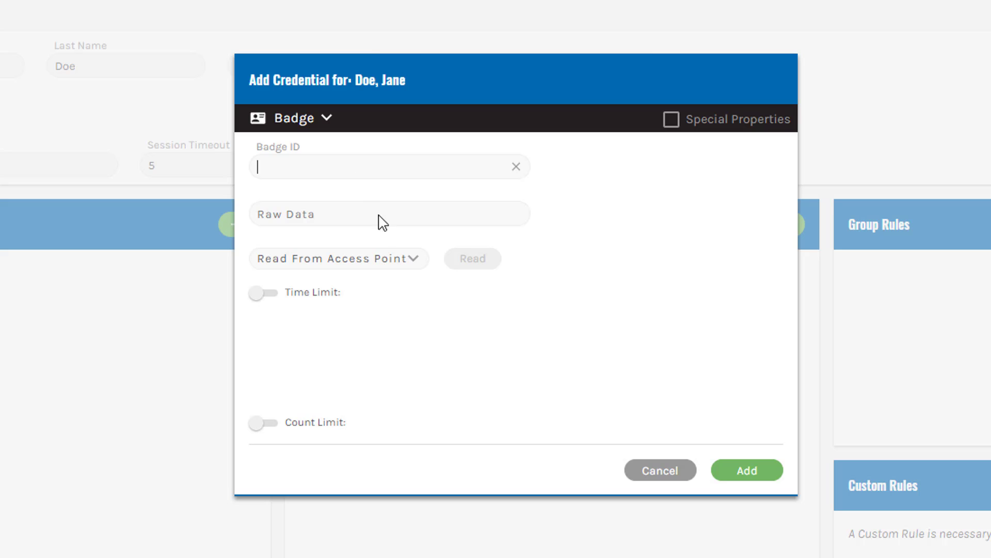
{"action": "left_click", "coordinate": [411, 260]}
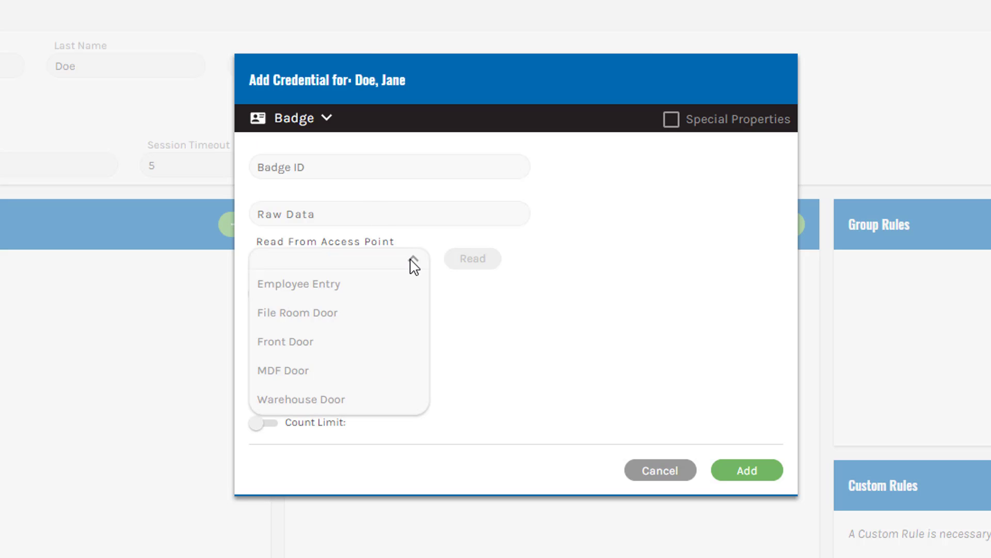
{"action": "left_click", "coordinate": [379, 290]}
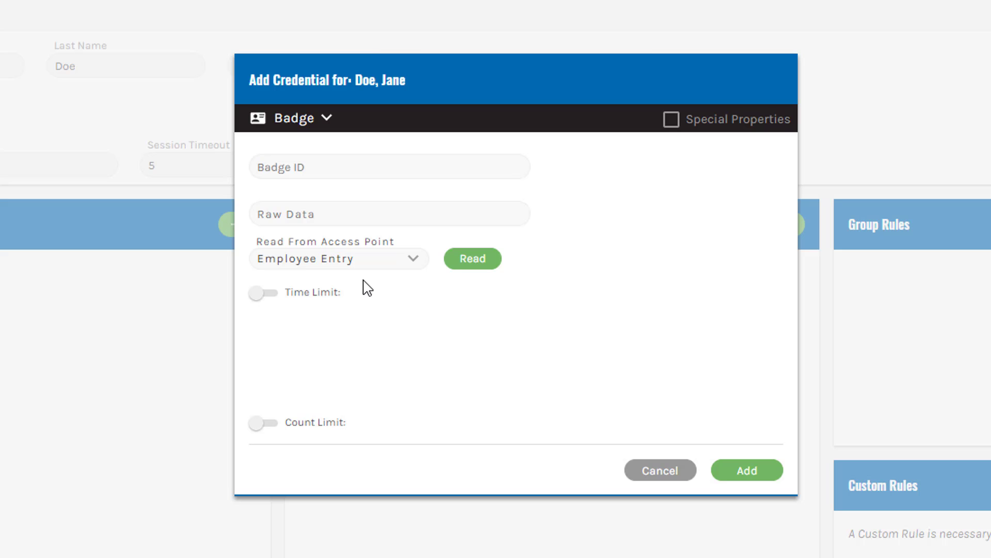
{"action": "left_click", "coordinate": [472, 264]}
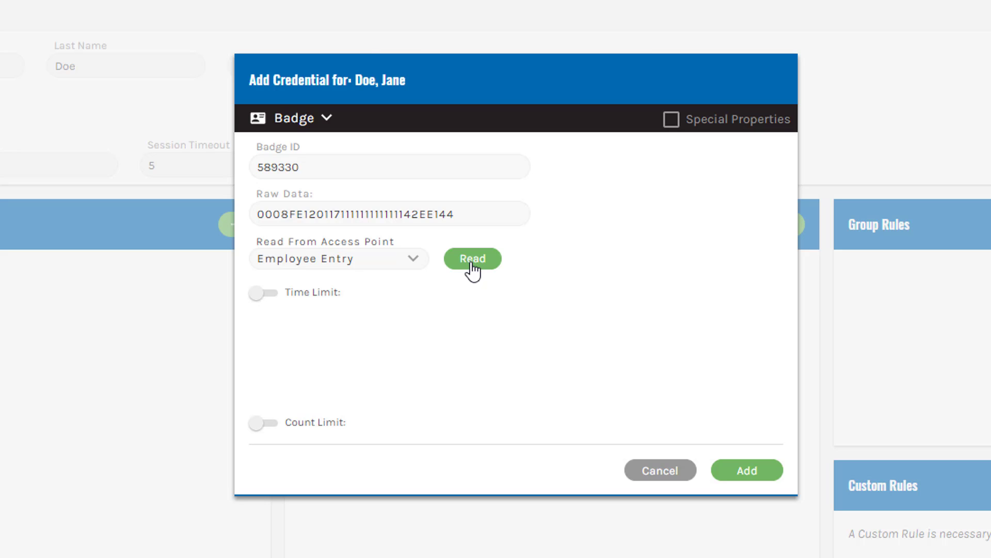
{"action": "left_click", "coordinate": [273, 294]}
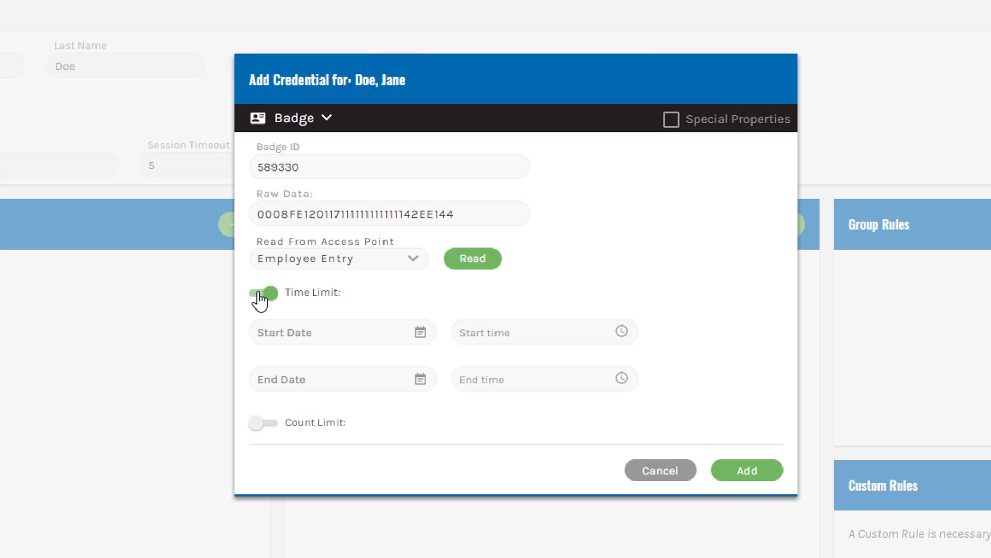
{"action": "left_click", "coordinate": [273, 296]}
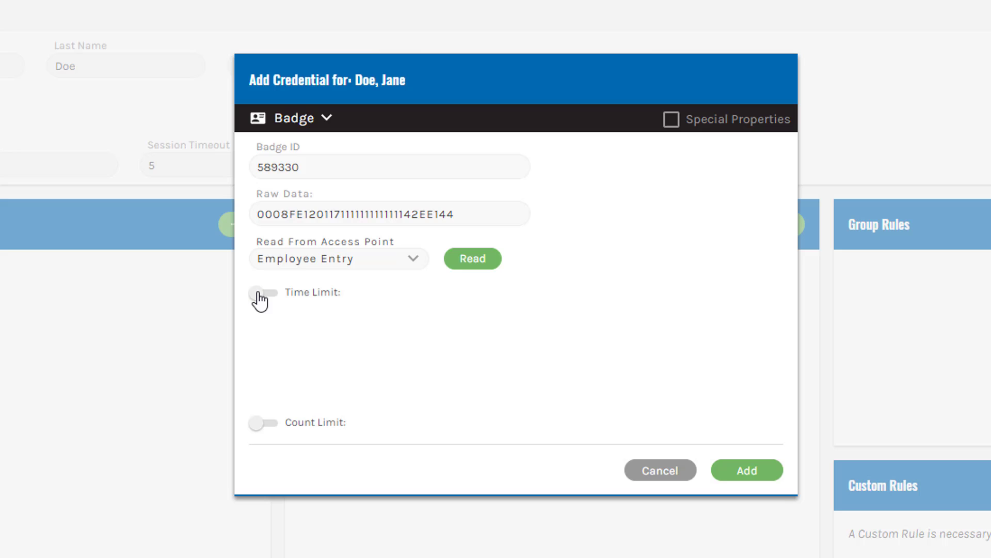
{"action": "left_click", "coordinate": [273, 427]}
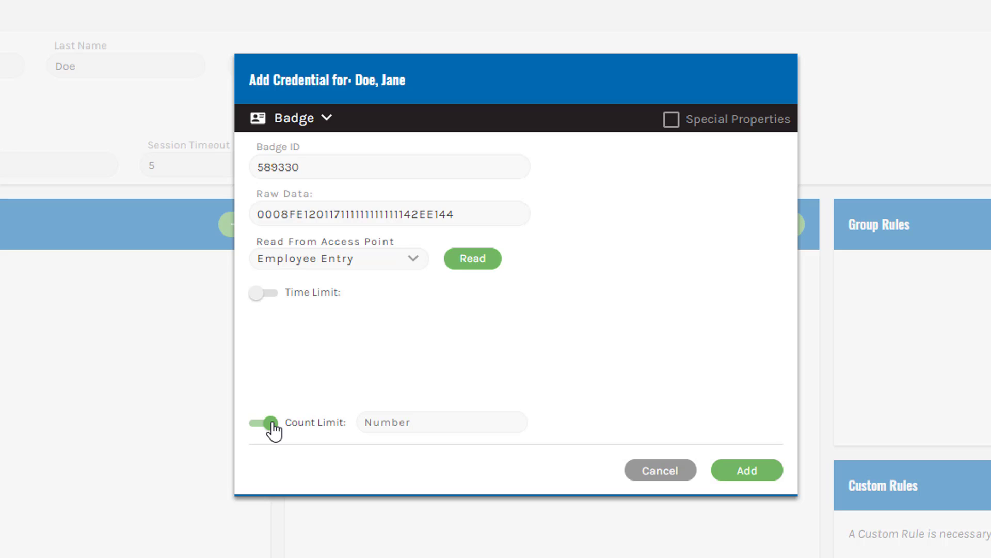
{"action": "left_click", "coordinate": [255, 428]}
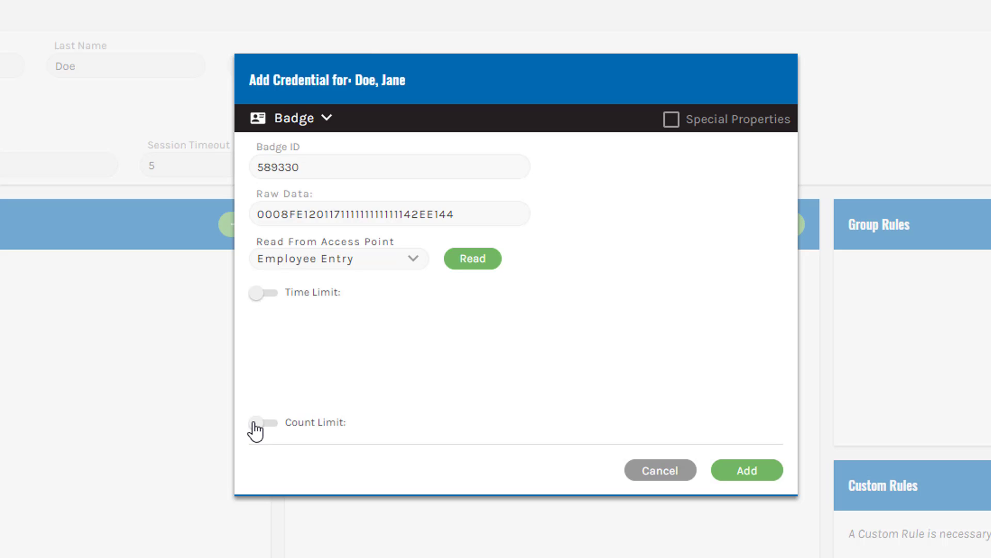
{"action": "left_click", "coordinate": [757, 478]}
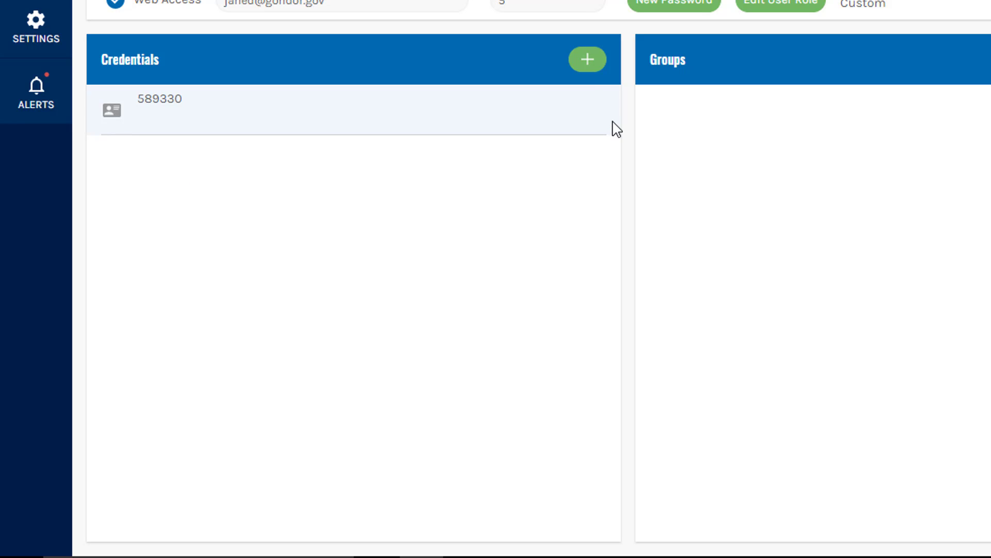
- Add a Keypad Entry credential, replacing the randomly generated PIN with a chosen four-digit PIN
{"action": "left_click", "coordinate": [588, 67]}
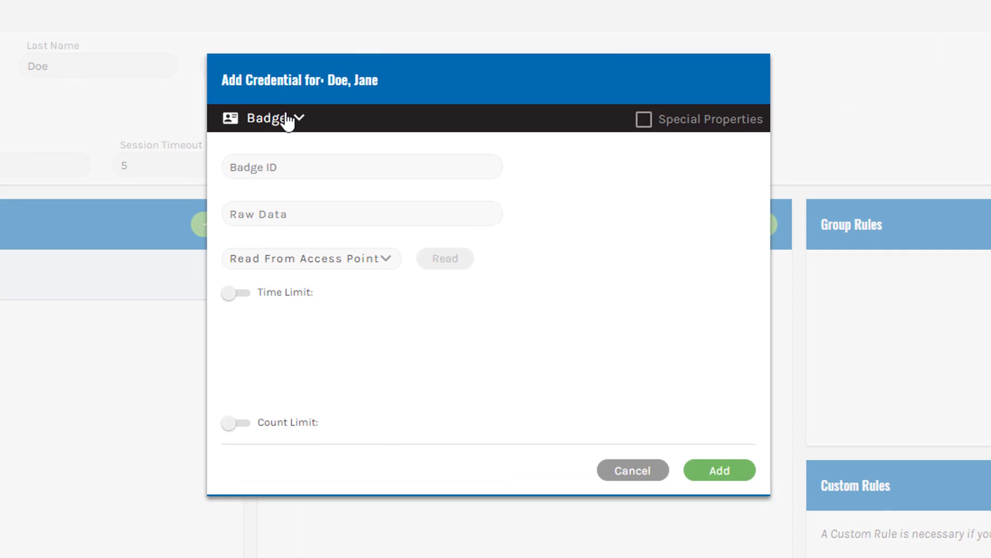
{"action": "left_click", "coordinate": [287, 122]}
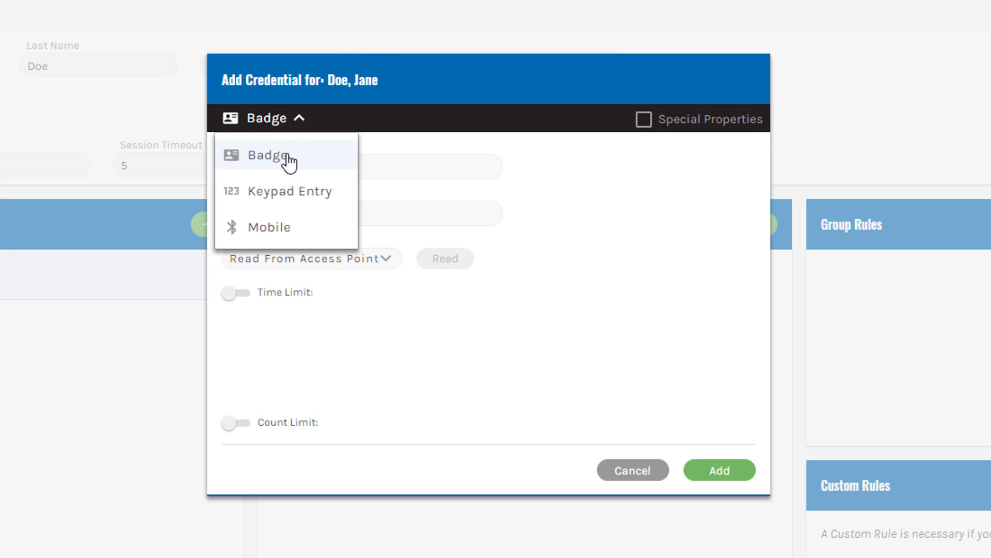
{"action": "left_click", "coordinate": [295, 197]}
{"action": "left_click", "coordinate": [481, 219]}
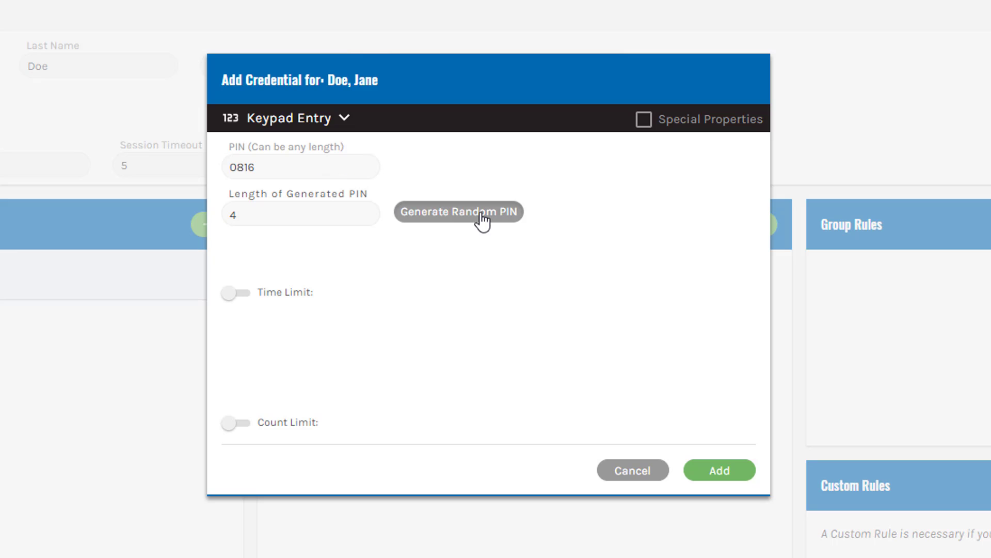
{"action": "left_click", "coordinate": [481, 218]}
{"action": "left_click", "coordinate": [481, 218]}
{"action": "left_click", "coordinate": [480, 218]}
{"action": "left_click", "coordinate": [481, 218]}
{"action": "left_click", "coordinate": [481, 218]}
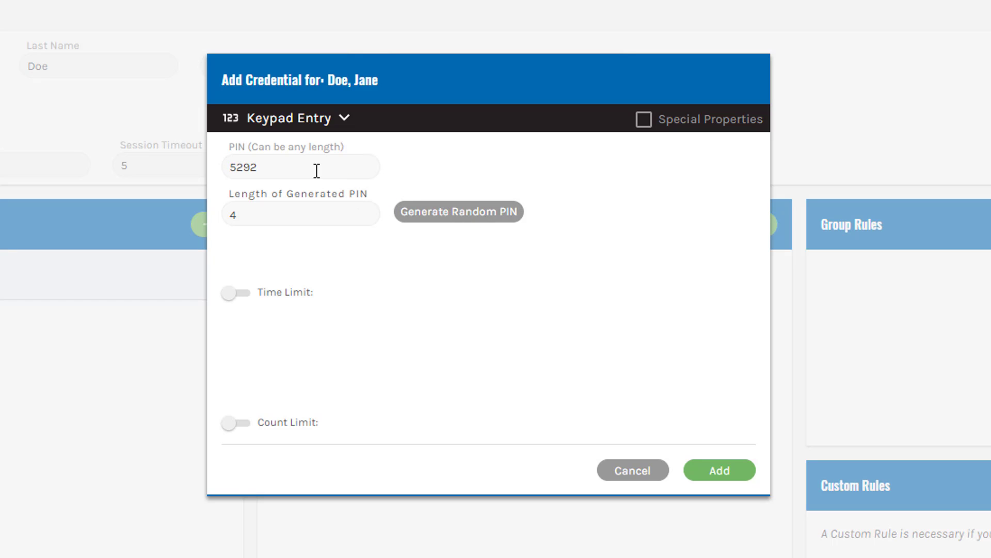
{"action": "left_click_drag", "start_coordinate": [305, 169], "coordinate": [219, 157]}
{"action": "type", "text": "1237"}
{"action": "left_click", "coordinate": [720, 471]}
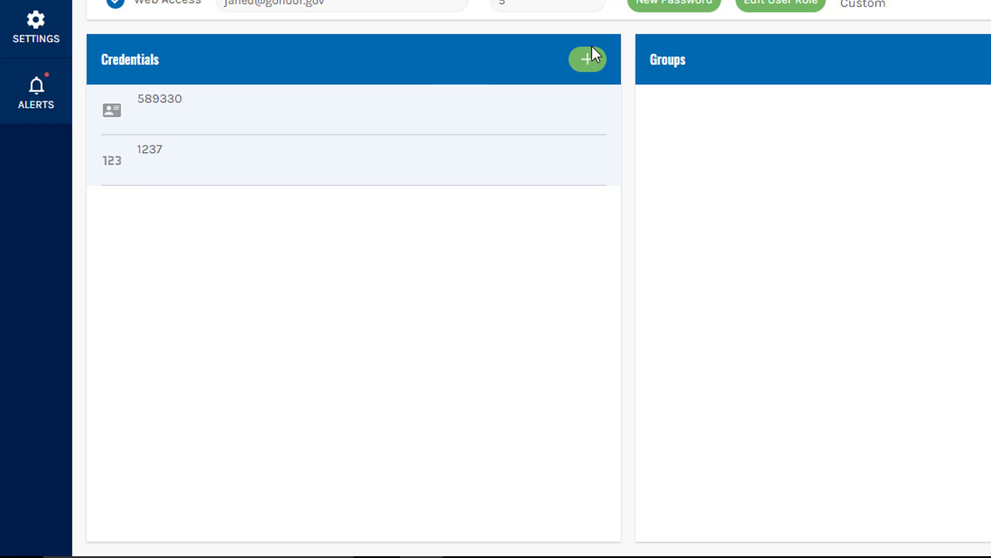
- Add a Mobile credential read from the Employee Entry access point
{"action": "left_click", "coordinate": [586, 61]}
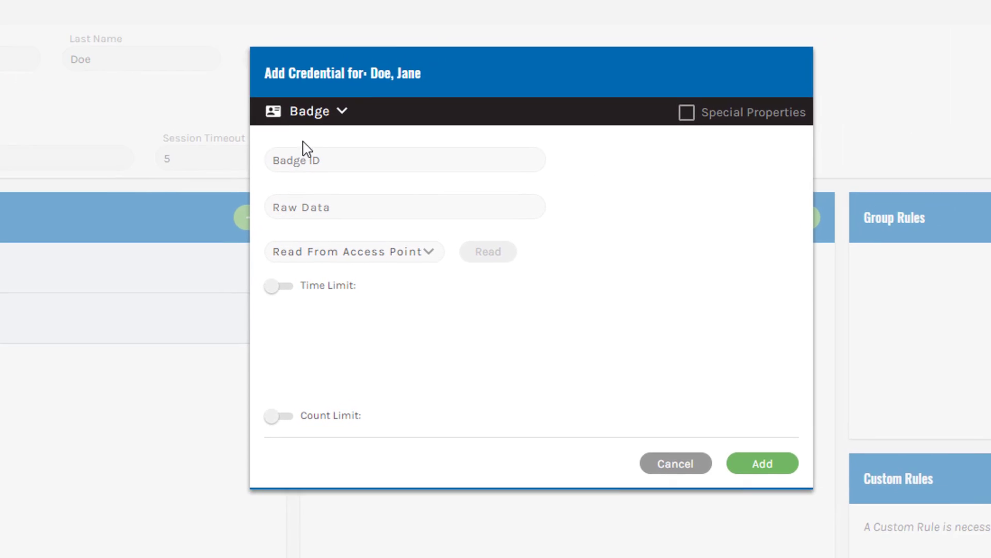
{"action": "left_click", "coordinate": [308, 128]}
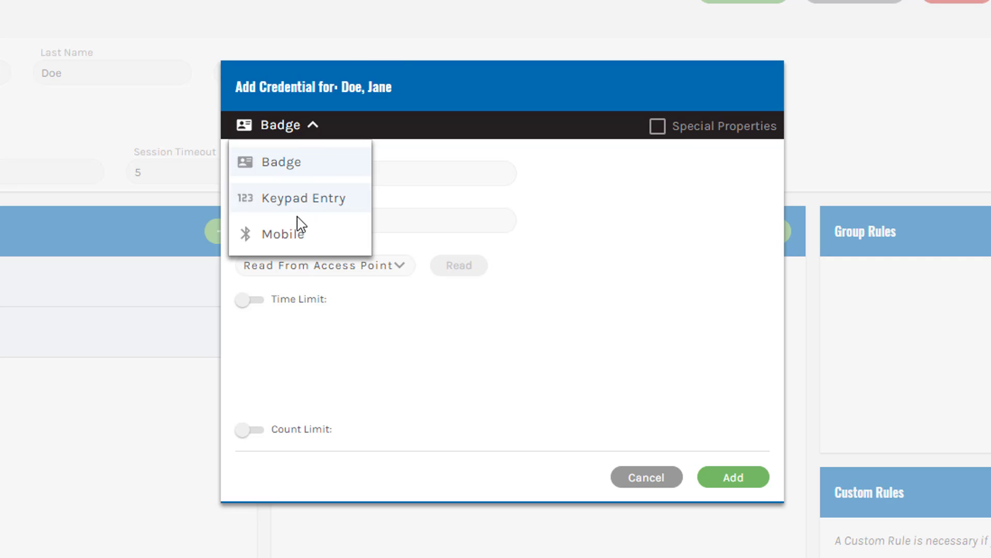
{"action": "left_click", "coordinate": [292, 234]}
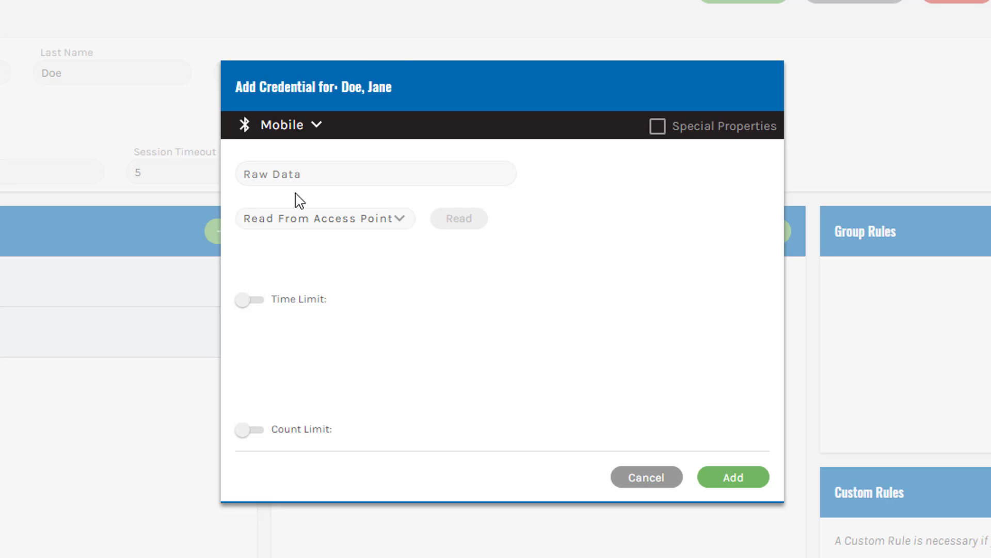
{"action": "left_click", "coordinate": [400, 219]}
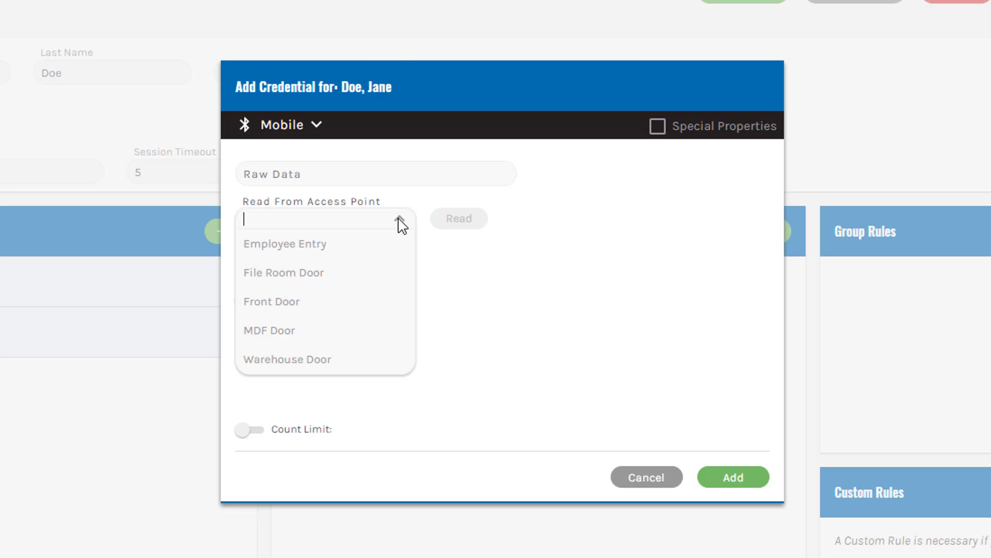
{"action": "left_click", "coordinate": [356, 252]}
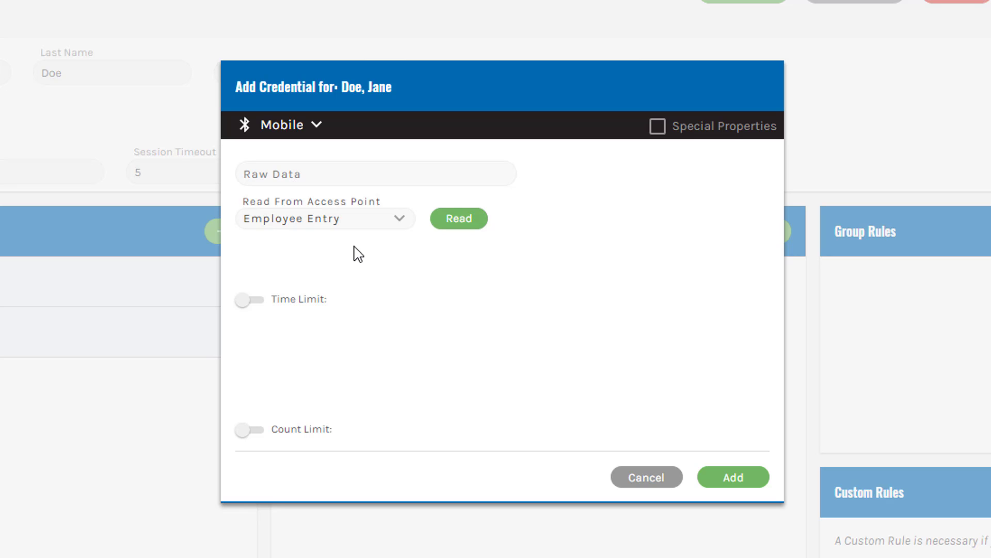
{"action": "left_click", "coordinate": [460, 219]}
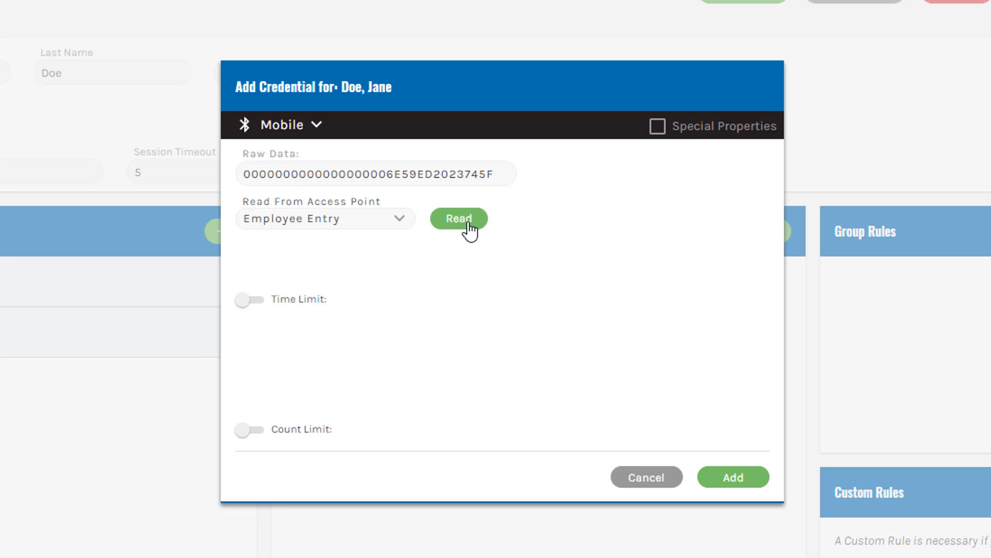
{"action": "left_click", "coordinate": [728, 480]}
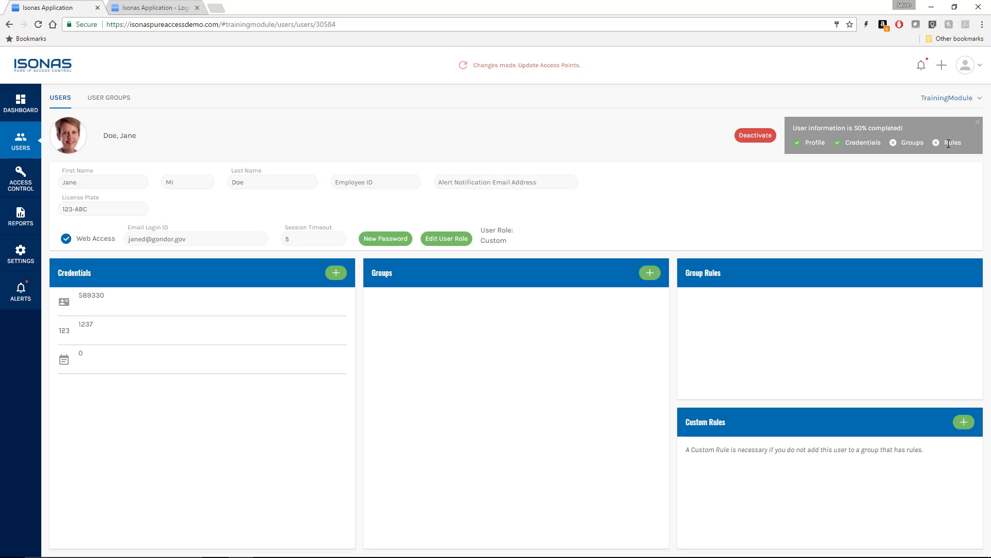
- Open the existing administrator user's profile from the Users list
{"action": "left_click", "coordinate": [19, 143]}
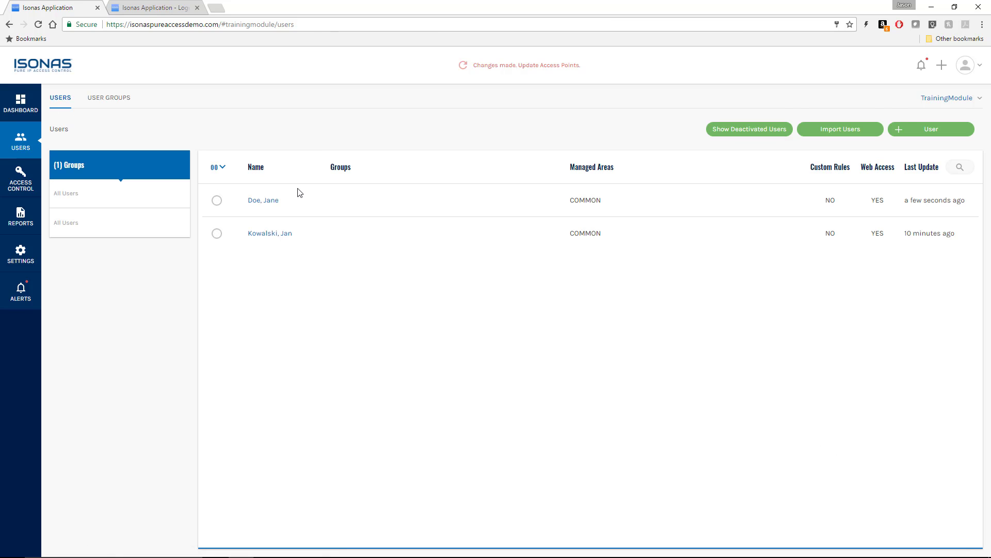
{"action": "left_click", "coordinate": [269, 235]}
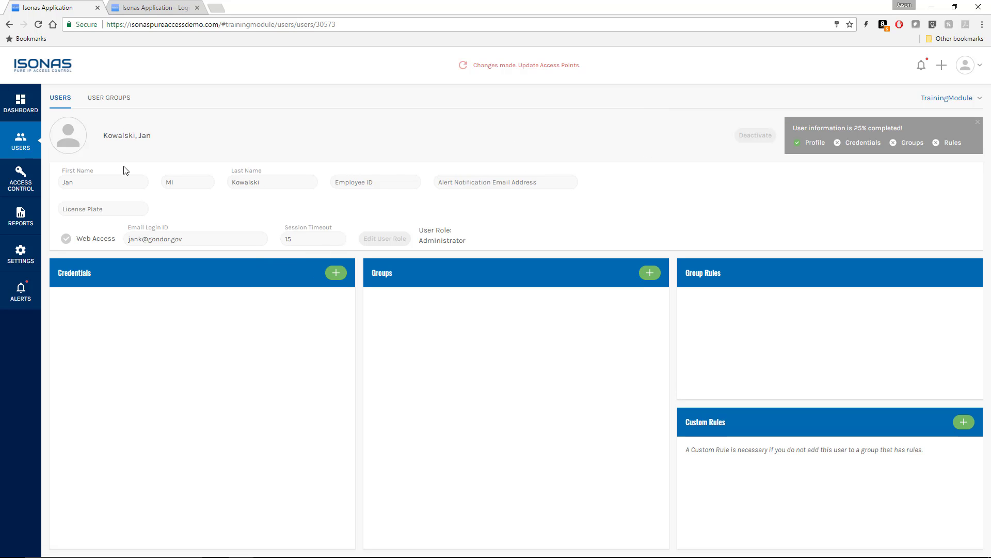
- Upload and save a profile photo for the administrator user
{"action": "left_click", "coordinate": [69, 137]}
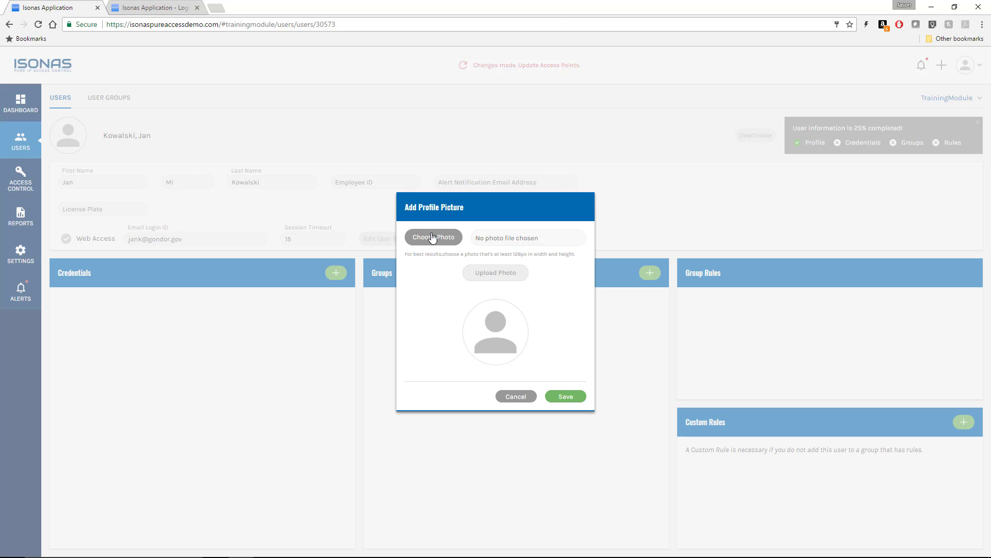
{"action": "left_click", "coordinate": [432, 237]}
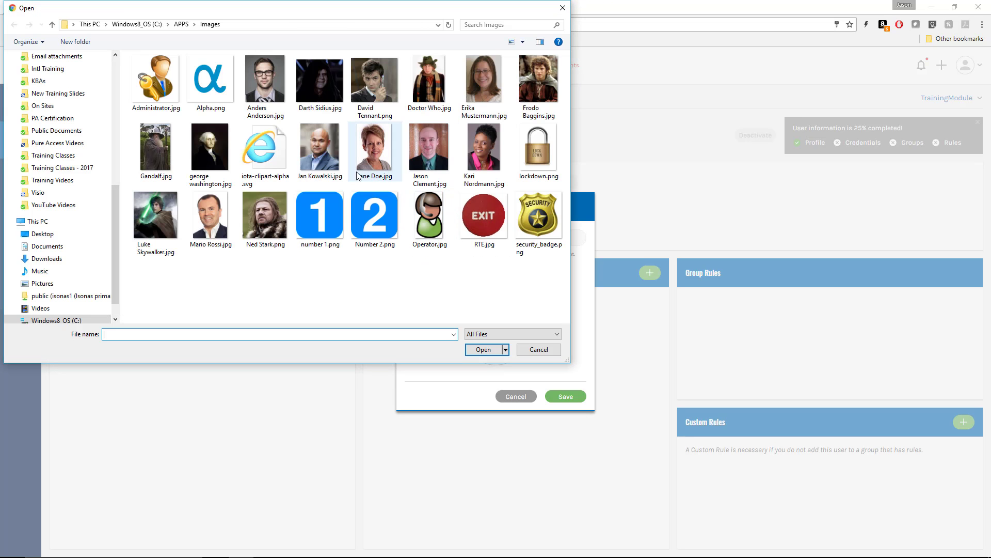
{"action": "left_click", "coordinate": [320, 161]}
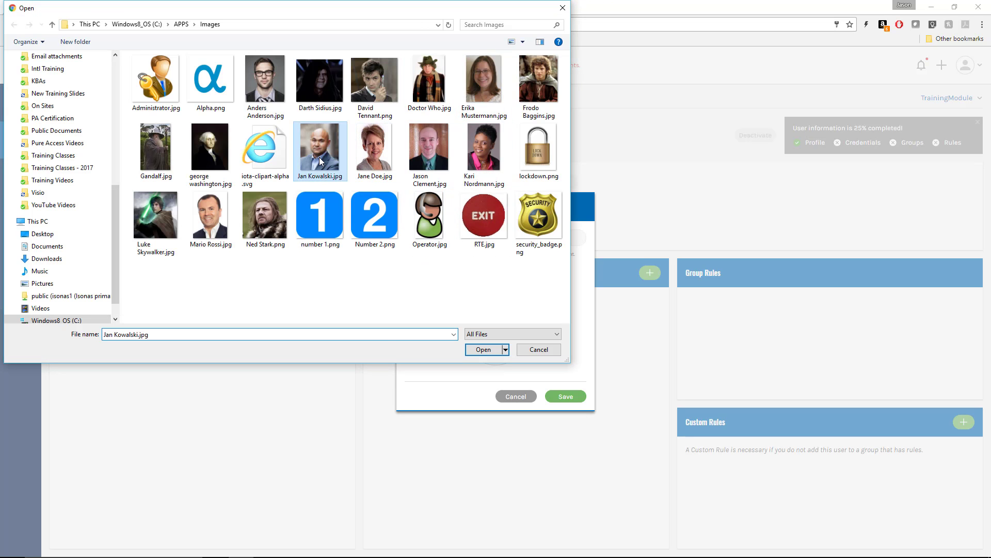
{"action": "double_click", "coordinate": [319, 157]}
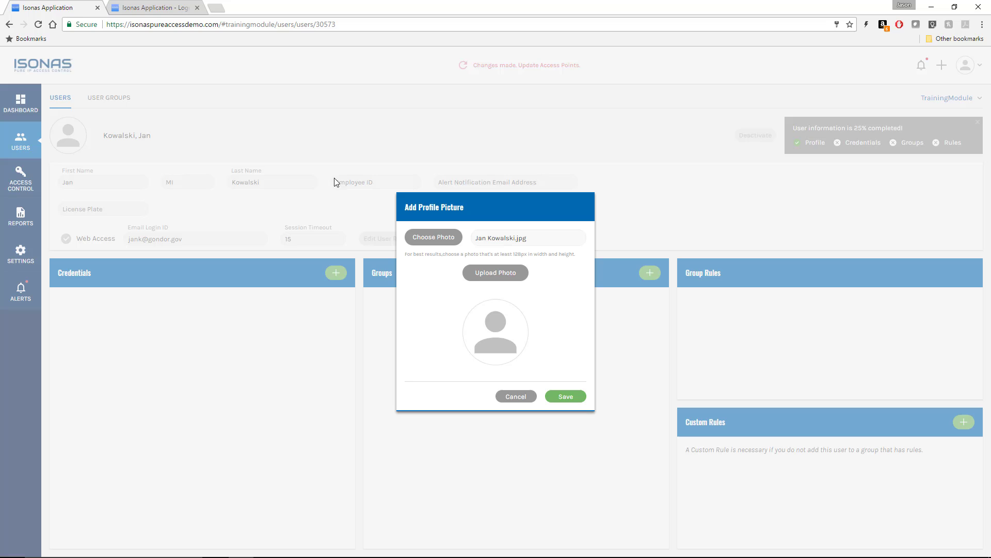
{"action": "left_click", "coordinate": [483, 277]}
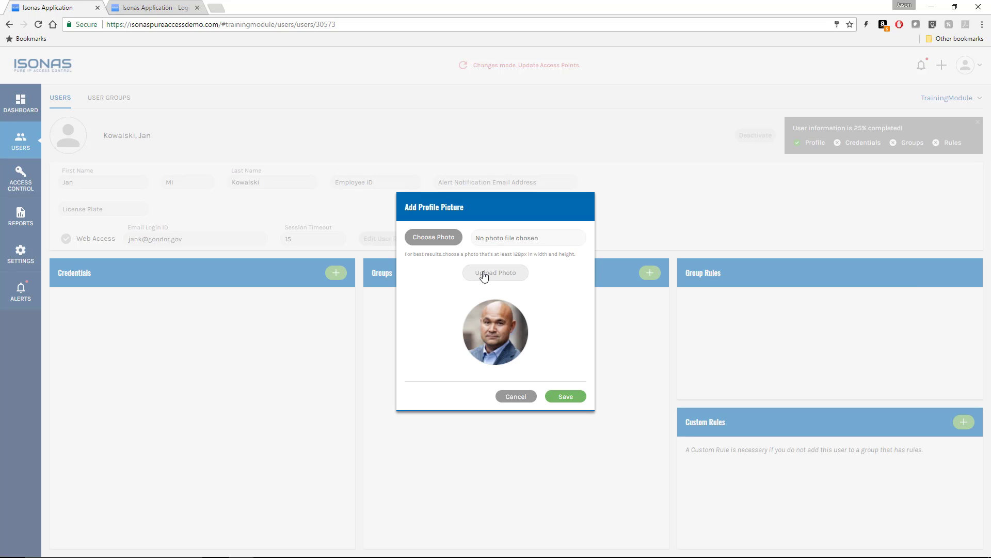
{"action": "left_click", "coordinate": [567, 396]}
- Enter the user's licence plate in capitals, set Session Timeout to 5, and save
{"action": "left_click", "coordinate": [82, 207]}
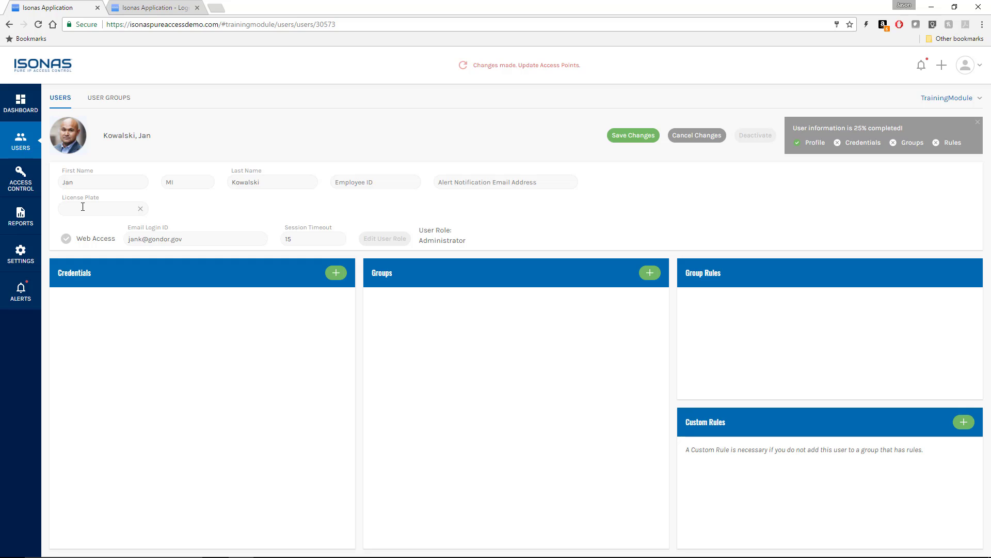
{"action": "type", "text": "bgh-958"}
{"action": "key", "text": "BackSpace"}
{"action": "key", "text": "BackSpace"}
{"action": "key", "text": "BackSpace"}
{"action": "key", "text": "BackSpace"}
{"action": "key", "text": "BackSpace"}
{"action": "key", "text": "BackSpace"}
{"action": "key", "text": "BackSpace"}
{"action": "type", "text": "BGH-958"}
{"action": "left_click_drag", "start_coordinate": [299, 239], "coordinate": [280, 238]}
{"action": "type", "text": "5"}
{"action": "left_click", "coordinate": [633, 138]}
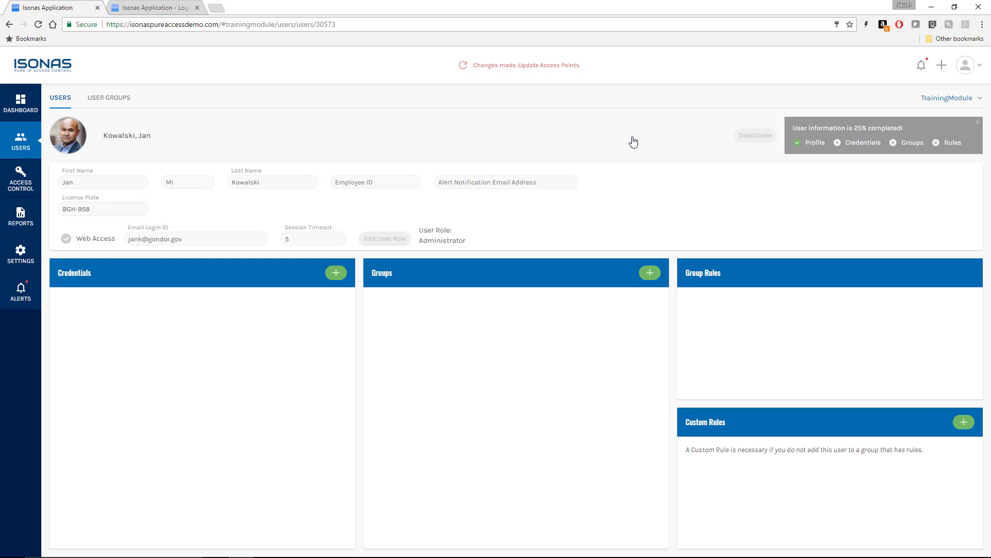
- Add a Badge credential read from the Employee Entry access point
{"action": "left_click", "coordinate": [336, 273]}
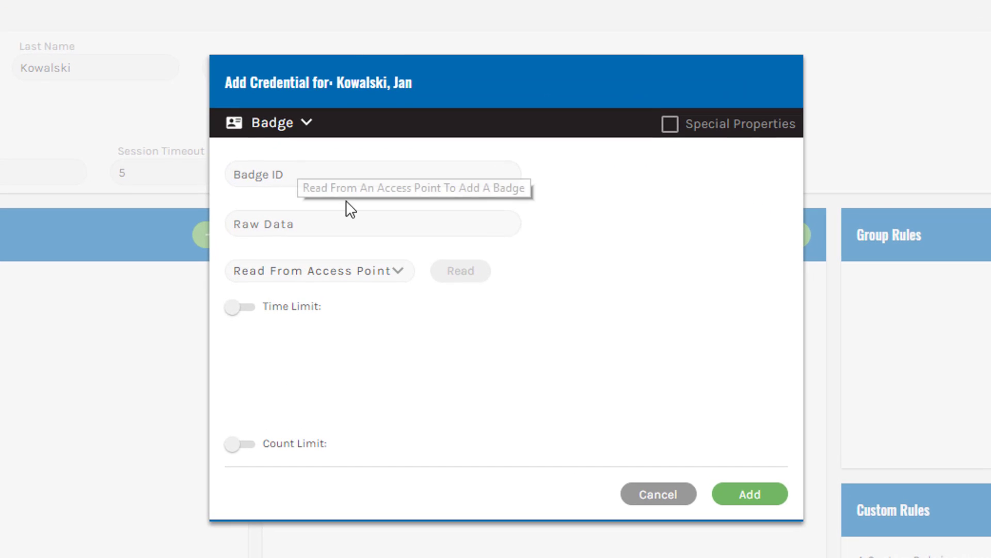
{"action": "left_click", "coordinate": [397, 273]}
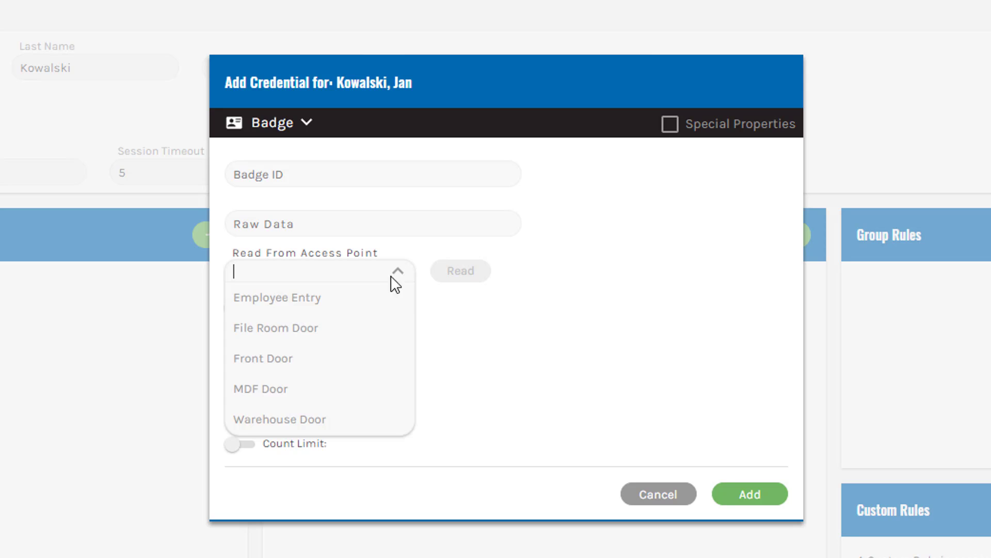
{"action": "left_click", "coordinate": [356, 308]}
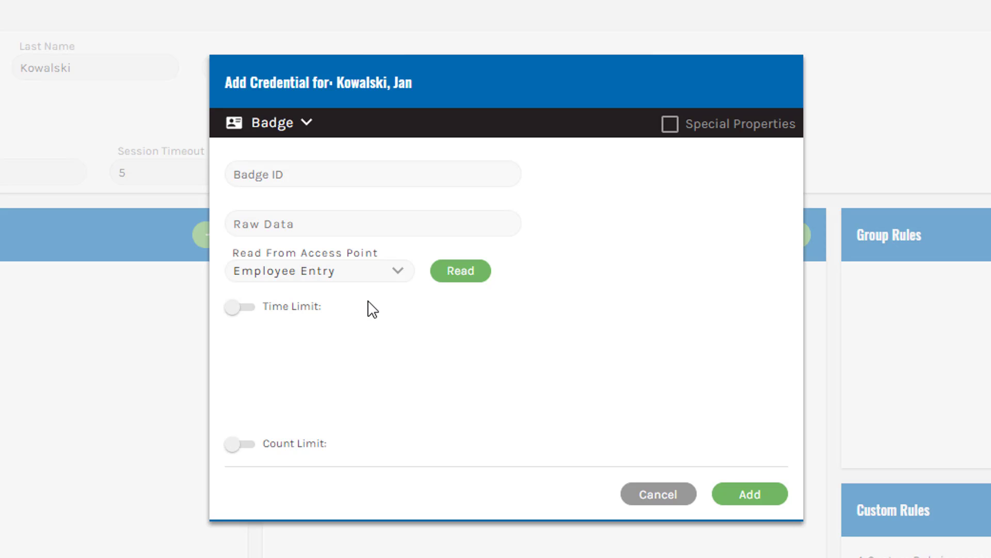
{"action": "left_click", "coordinate": [475, 272]}
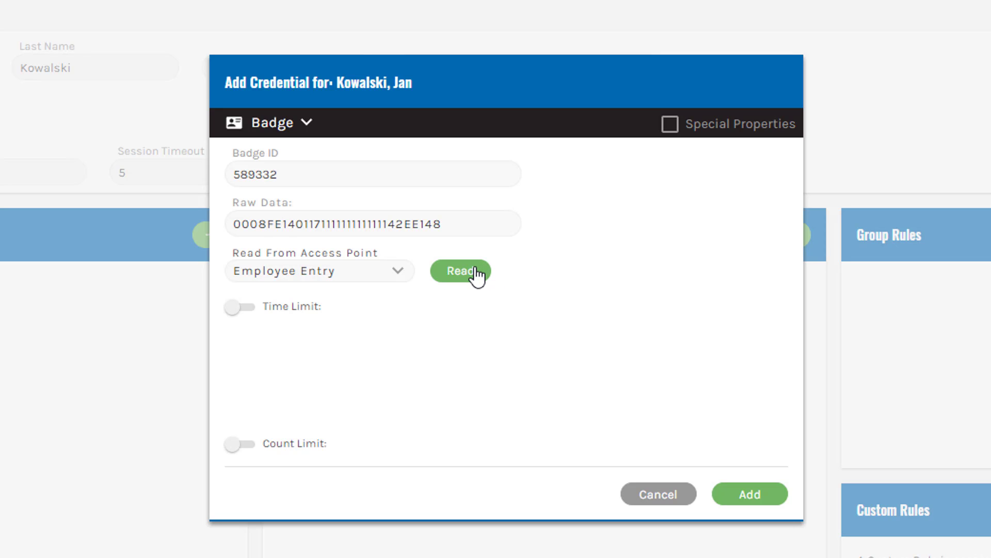
{"action": "left_click", "coordinate": [754, 496]}
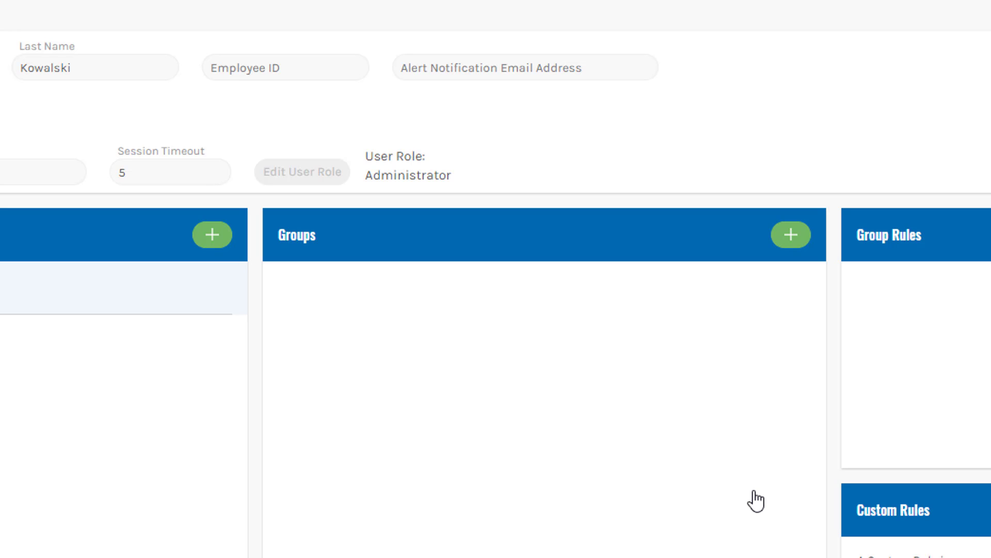
- Add a Keypad Entry credential with a four-digit PIN and save the user's changes
{"action": "left_click", "coordinate": [213, 236]}
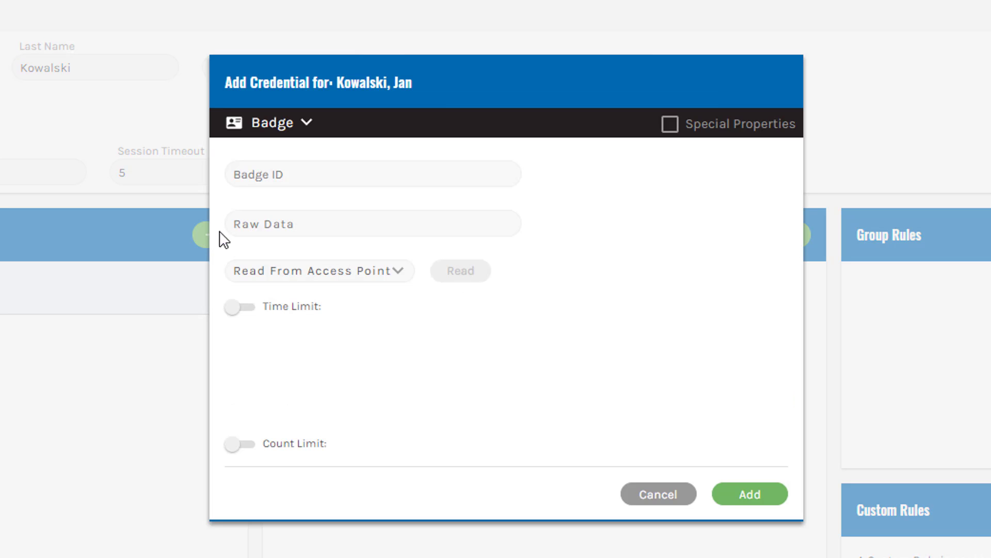
{"action": "left_click", "coordinate": [309, 129]}
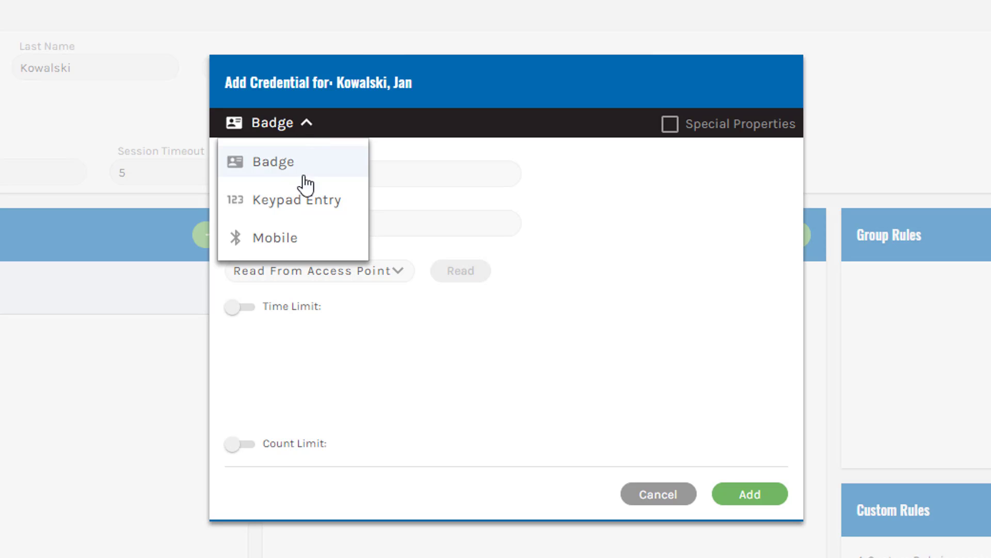
{"action": "left_click", "coordinate": [303, 202]}
{"action": "left_click", "coordinate": [311, 174]}
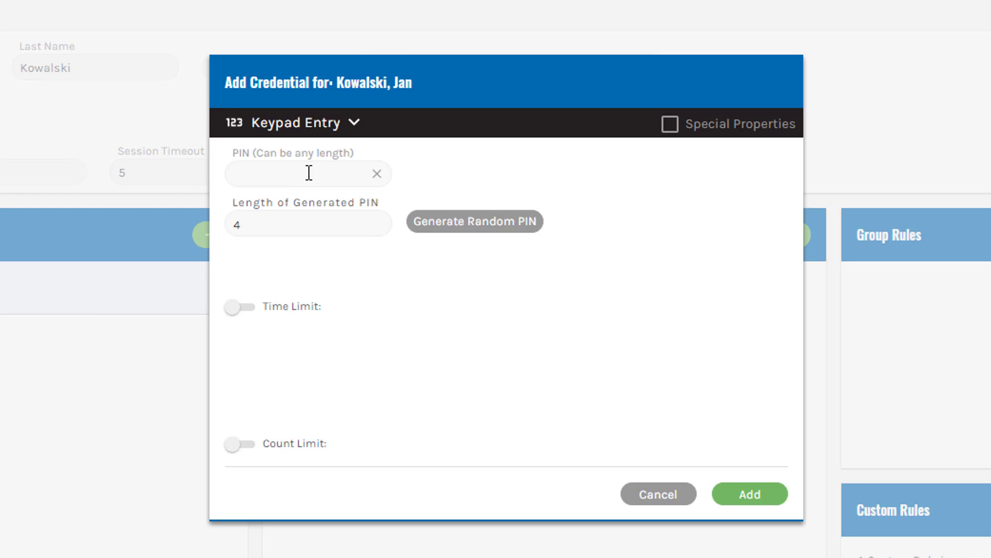
{"action": "type", "text": "1236"}
{"action": "left_click", "coordinate": [742, 500]}
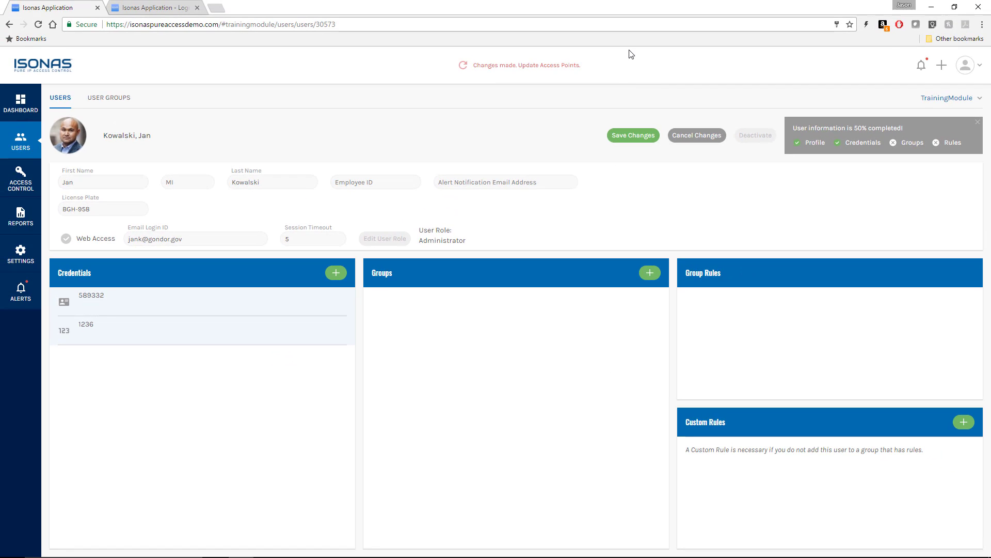
{"action": "left_click", "coordinate": [626, 142]}
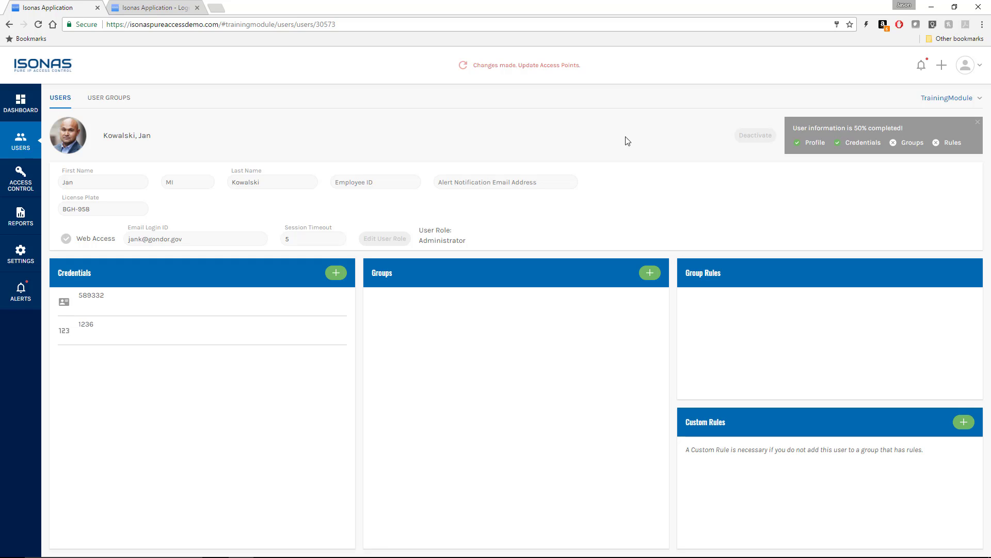
- Start a new user and fill in their first name, last name and licence plate
{"action": "left_click", "coordinate": [20, 147]}
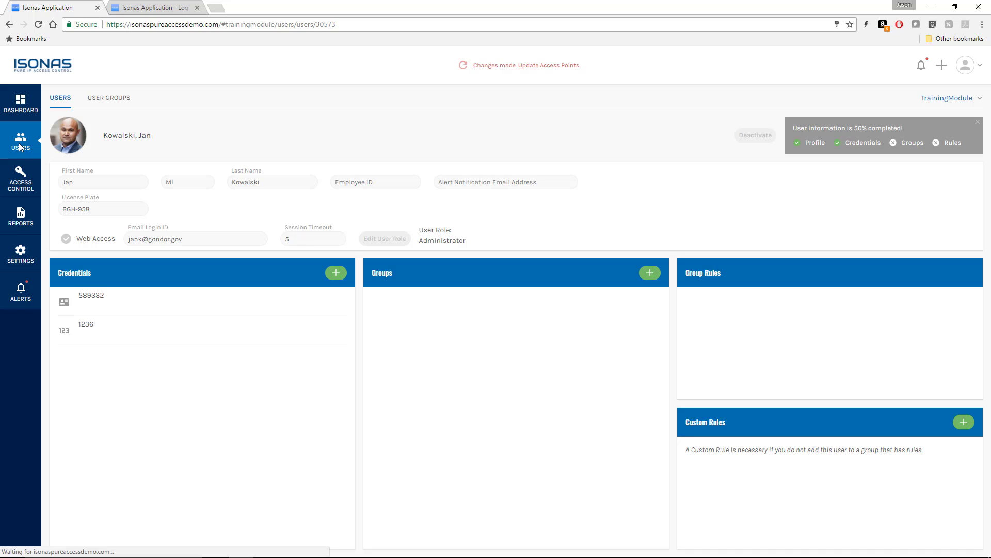
{"action": "left_click", "coordinate": [933, 132]}
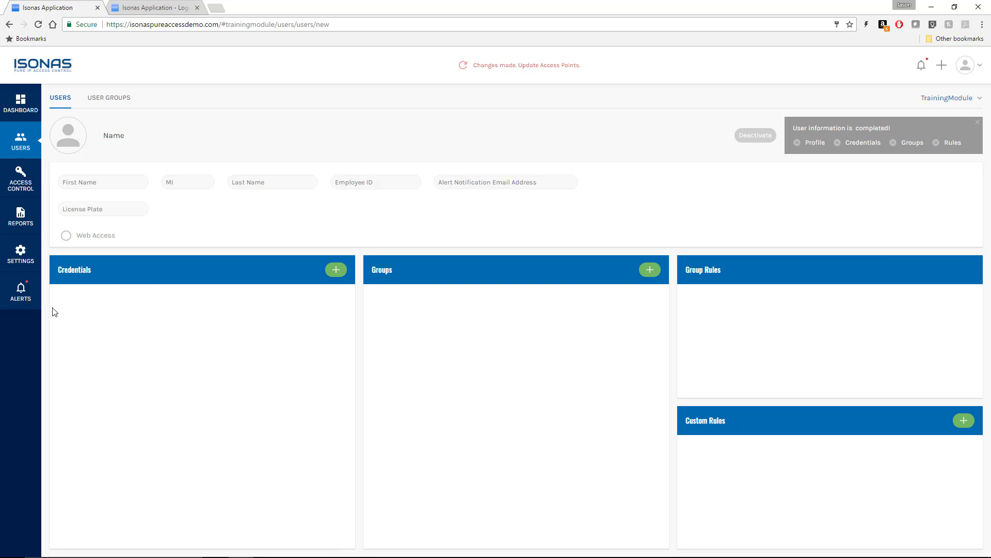
{"action": "left_click", "coordinate": [92, 182]}
{"action": "type", "text": "Anders"}
{"action": "key", "text": "Tab"}
{"action": "key", "text": "Tab"}
{"action": "type", "text": "Anderson"}
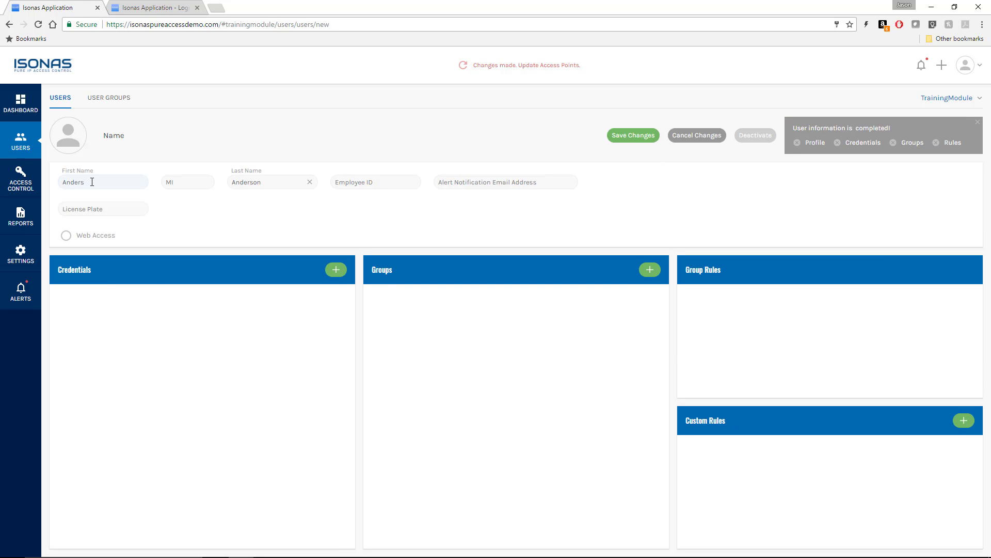
{"action": "key", "text": "Tab"}
{"action": "key", "text": "Tab"}
{"action": "key", "text": "Tab"}
{"action": "type", "text": "TFR-585"}
- Give the new user a badge read at the access point and a four-digit Keypad Entry PIN
{"action": "left_click", "coordinate": [333, 265]}
{"action": "left_click", "coordinate": [433, 294]}
{"action": "left_click", "coordinate": [476, 294]}
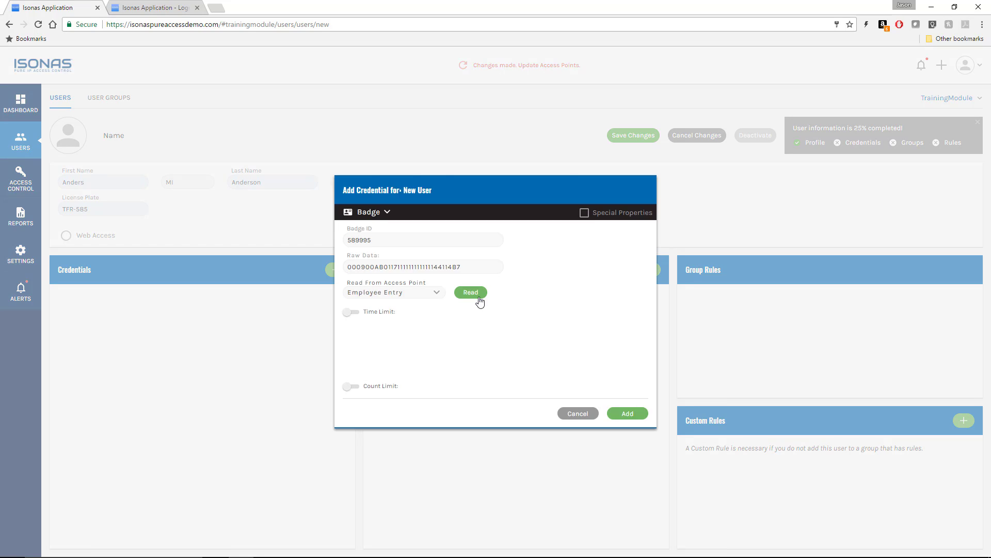
{"action": "left_click", "coordinate": [626, 412]}
{"action": "left_click", "coordinate": [333, 269]}
{"action": "left_click", "coordinate": [373, 212]}
{"action": "left_click", "coordinate": [382, 255]}
{"action": "left_click", "coordinate": [376, 212]}
{"action": "type", "text": "1234"}
{"action": "left_click", "coordinate": [627, 412]}
- Set the new user's profile photo and save the user
{"action": "left_click", "coordinate": [68, 135]}
{"action": "left_click", "coordinate": [425, 236]}
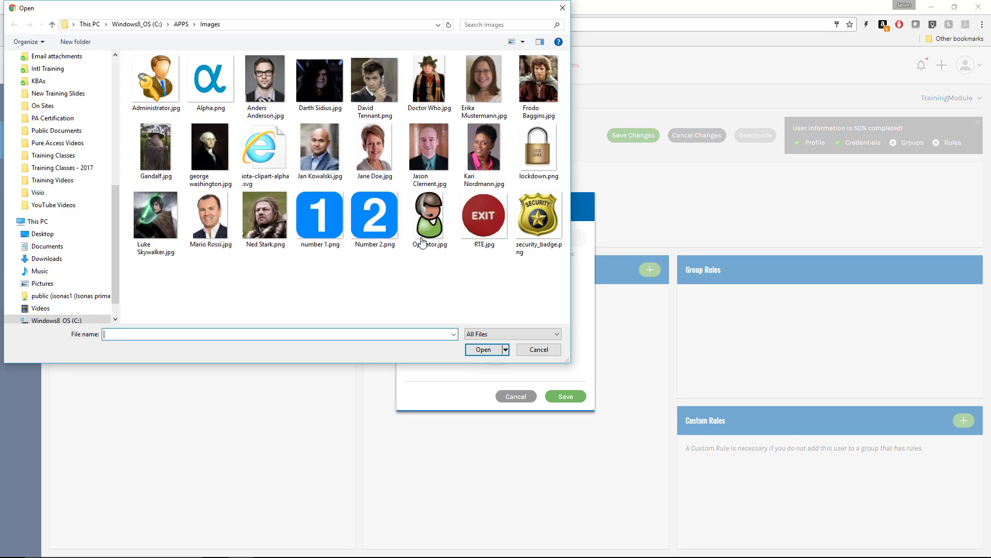
{"action": "double_click", "coordinate": [264, 80]}
{"action": "left_click", "coordinate": [495, 272]}
{"action": "left_click", "coordinate": [573, 397]}
{"action": "left_click", "coordinate": [635, 134]}
- Start a second new user with first name, last name, licence plate and profile photo
{"action": "left_click", "coordinate": [943, 67]}
{"action": "left_click", "coordinate": [940, 95]}
{"action": "left_click", "coordinate": [111, 180]}
{"action": "type", "text": "Mario"}
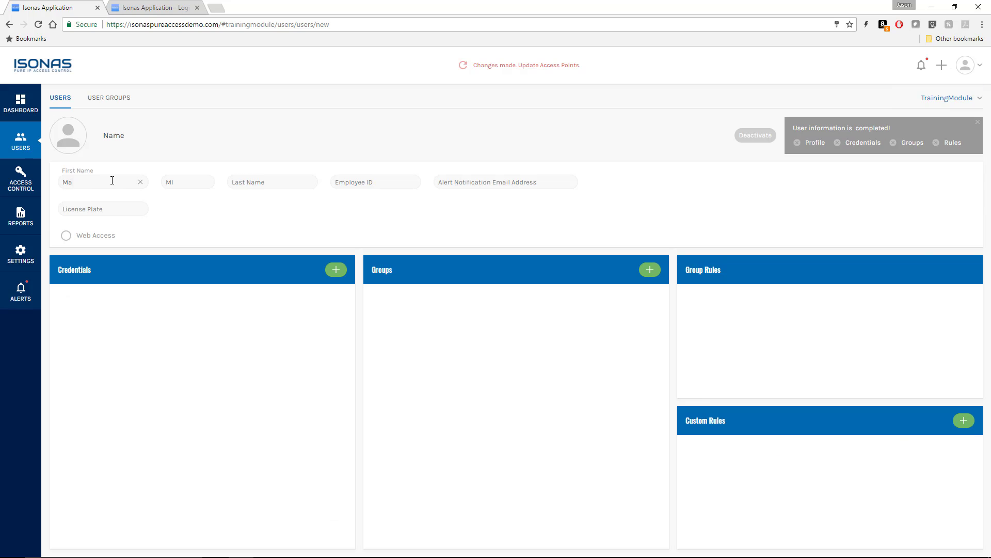
{"action": "key", "text": "Tab"}
{"action": "key", "text": "Tab"}
{"action": "type", "text": "Rossi"}
{"action": "key", "text": "Tab"}
{"action": "key", "text": "Tab"}
{"action": "key", "text": "Tab"}
{"action": "type", "text": "NHT-686"}
{"action": "left_click", "coordinate": [70, 146]}
{"action": "left_click", "coordinate": [425, 237]}
{"action": "double_click", "coordinate": [224, 215]}
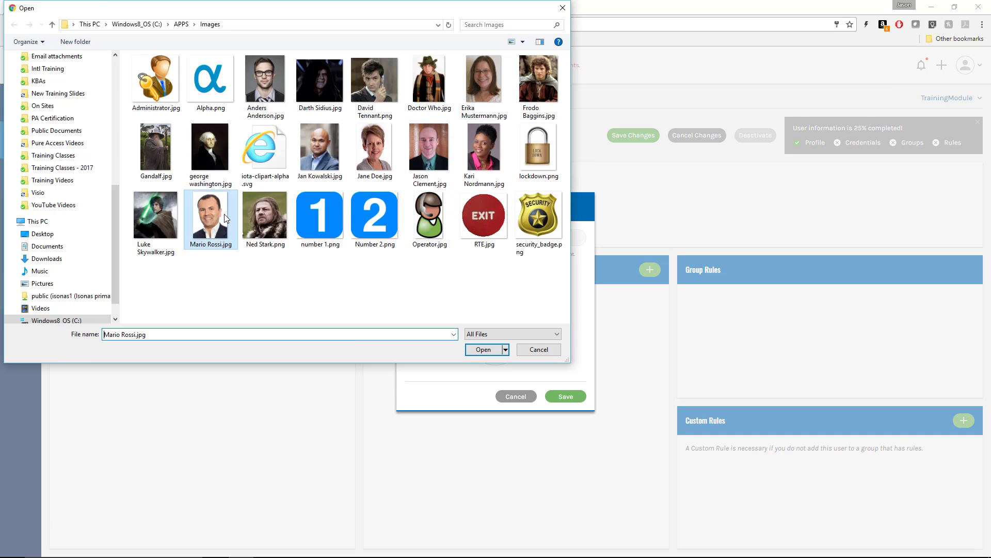
{"action": "left_click", "coordinate": [494, 274]}
- Add a badge credential read from the Employee Entry reader to the second user
{"action": "left_click", "coordinate": [568, 397]}
{"action": "left_click", "coordinate": [333, 268]}
{"action": "left_click", "coordinate": [434, 292]}
{"action": "left_click", "coordinate": [382, 370]}
{"action": "left_click", "coordinate": [472, 293]}
- Add a four-digit Keypad Entry PIN, save the second user, and return to the Users list
{"action": "left_click", "coordinate": [626, 413]}
{"action": "left_click", "coordinate": [333, 268]}
{"action": "left_click", "coordinate": [369, 214]}
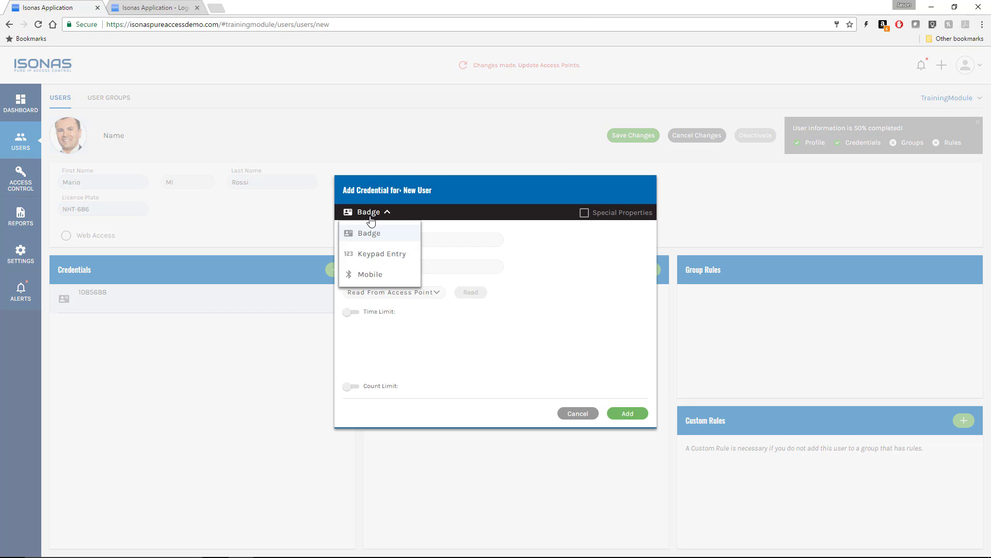
{"action": "left_click", "coordinate": [382, 254]}
{"action": "type", "text": "4321"}
{"action": "left_click", "coordinate": [627, 413]}
{"action": "left_click", "coordinate": [631, 135]}
{"action": "left_click", "coordinate": [18, 145]}
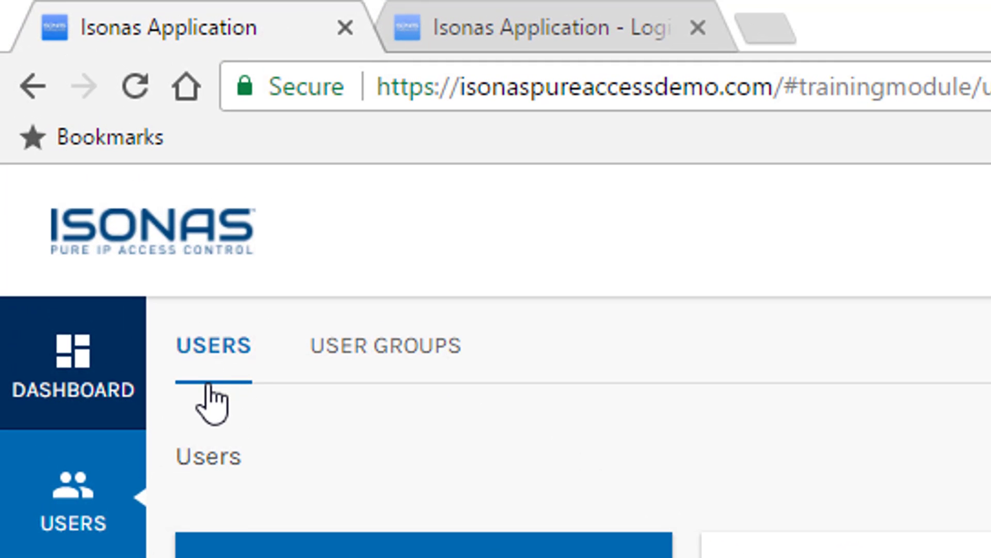
- Check the User Groups list, showing only All Users with 24x7 Access, then go to Access Control
{"action": "left_click", "coordinate": [386, 357]}
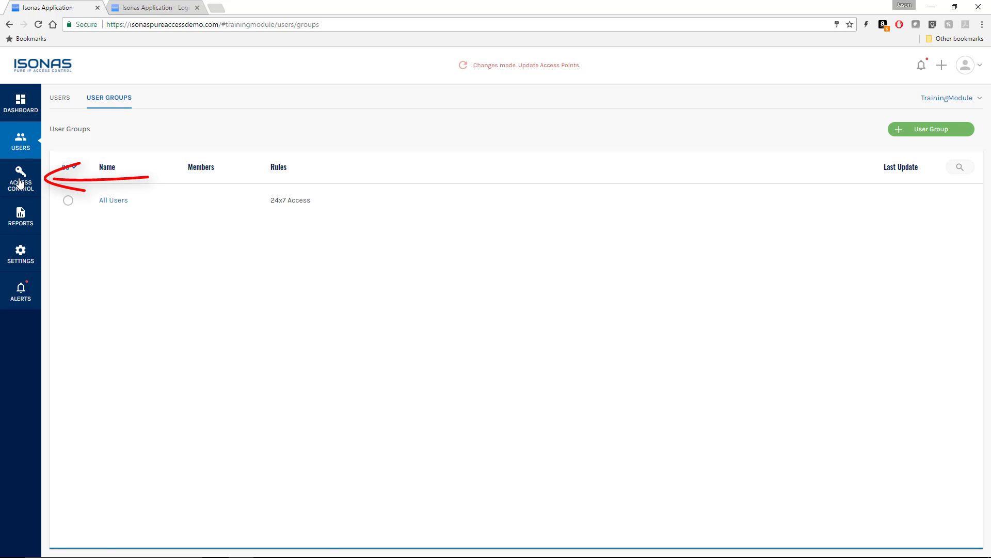
{"action": "left_click", "coordinate": [19, 184]}
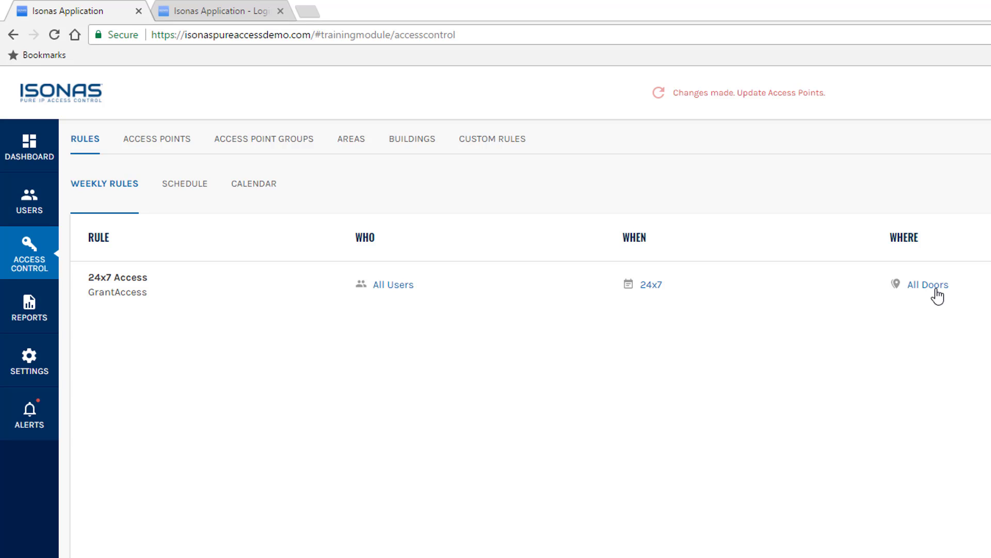
{"action": "key", "text": "alt+Tab"}
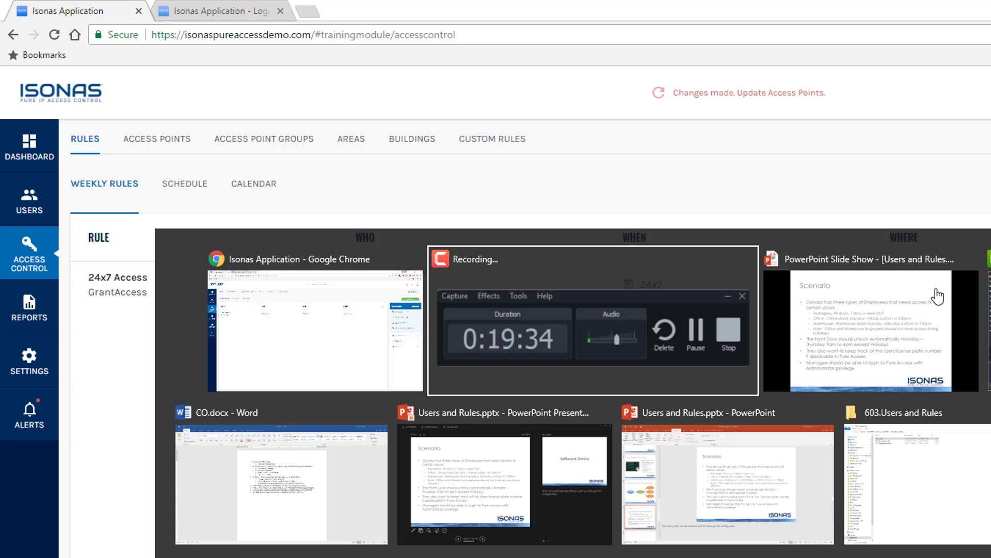
{"action": "left_click", "coordinate": [935, 294]}
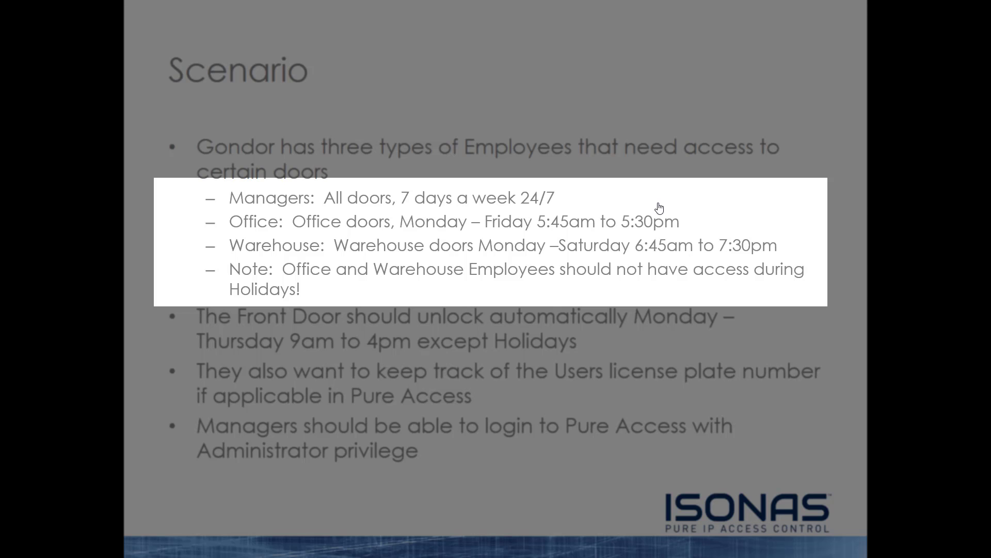
{"action": "key", "text": "alt+Tab"}
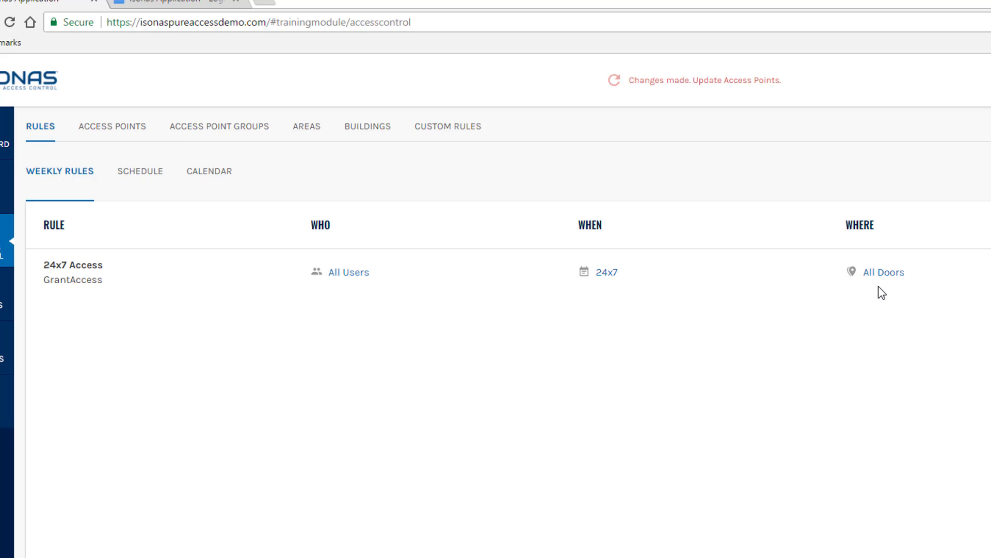
- Open the All Users group for editing and change its name to Managers
{"action": "left_click", "coordinate": [349, 277]}
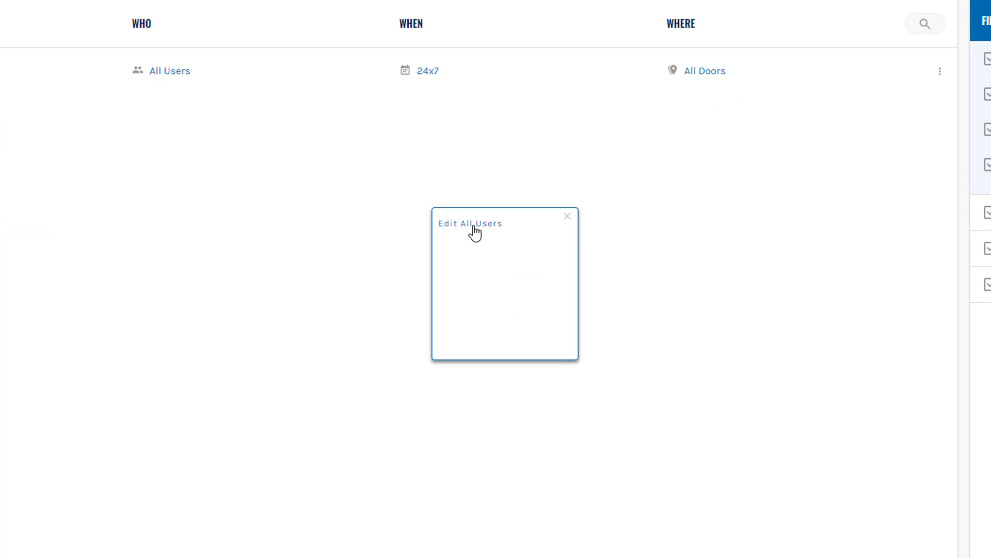
{"action": "left_click", "coordinate": [474, 227]}
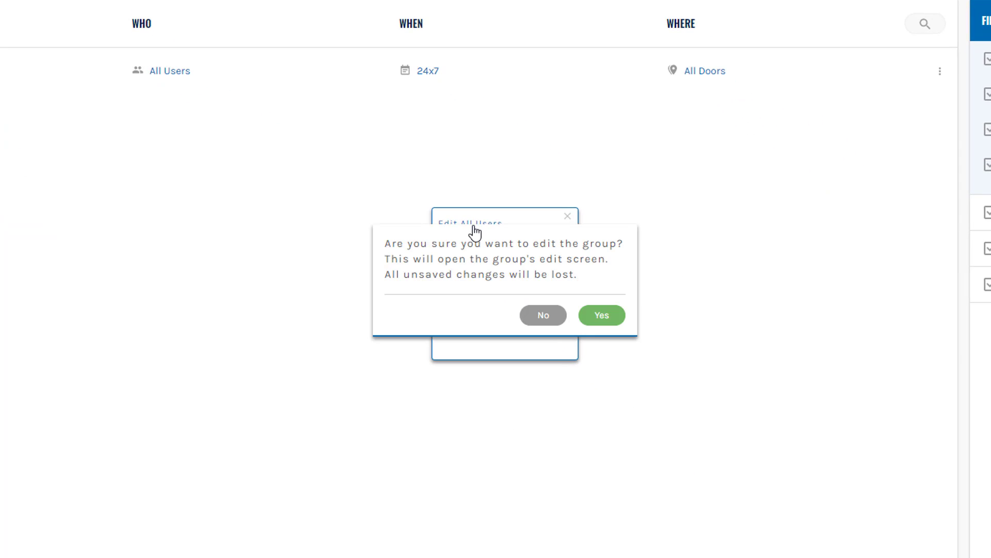
{"action": "left_click", "coordinate": [597, 315]}
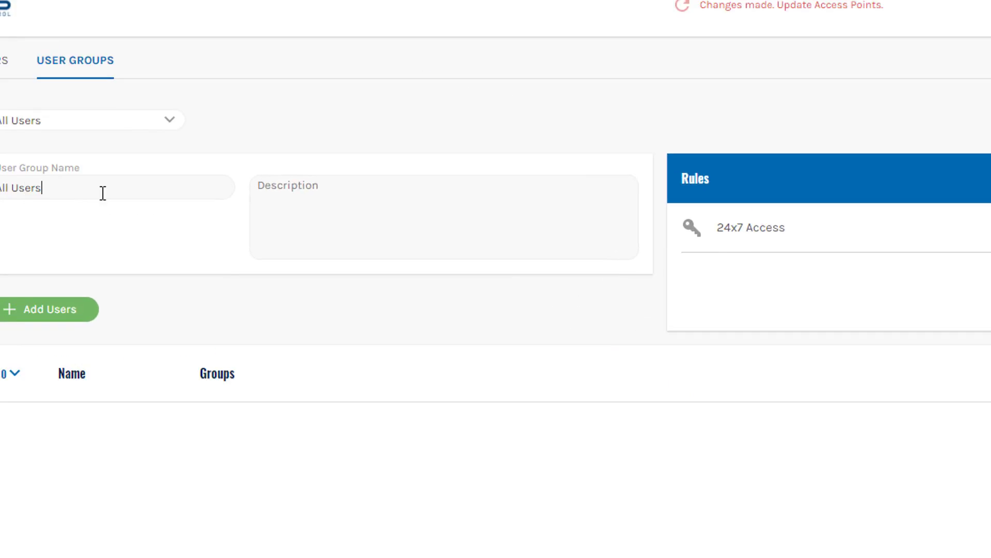
{"action": "left_click_drag", "start_coordinate": [256, 346], "coordinate": [77, 342]}
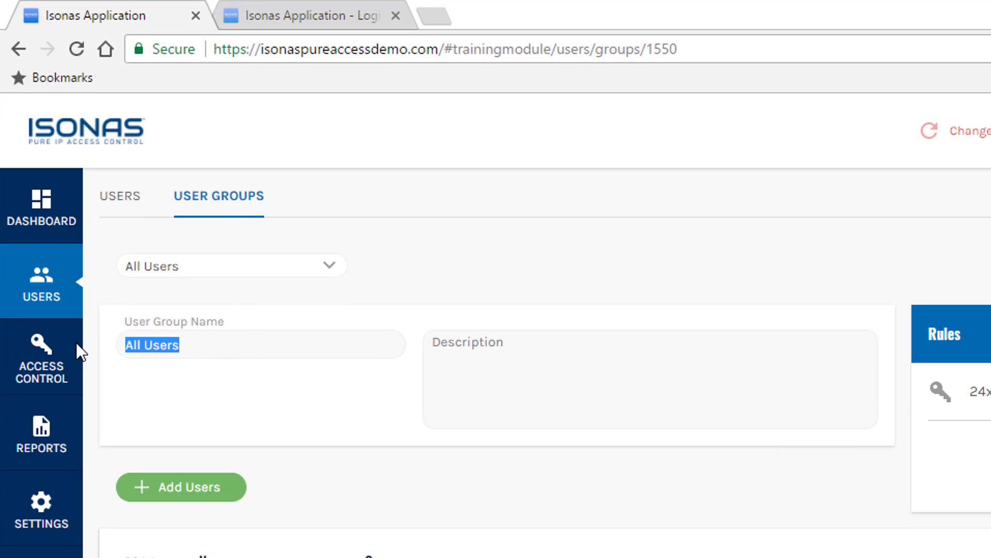
{"action": "type", "text": "Managers"}
{"action": "key", "text": "Tab"}
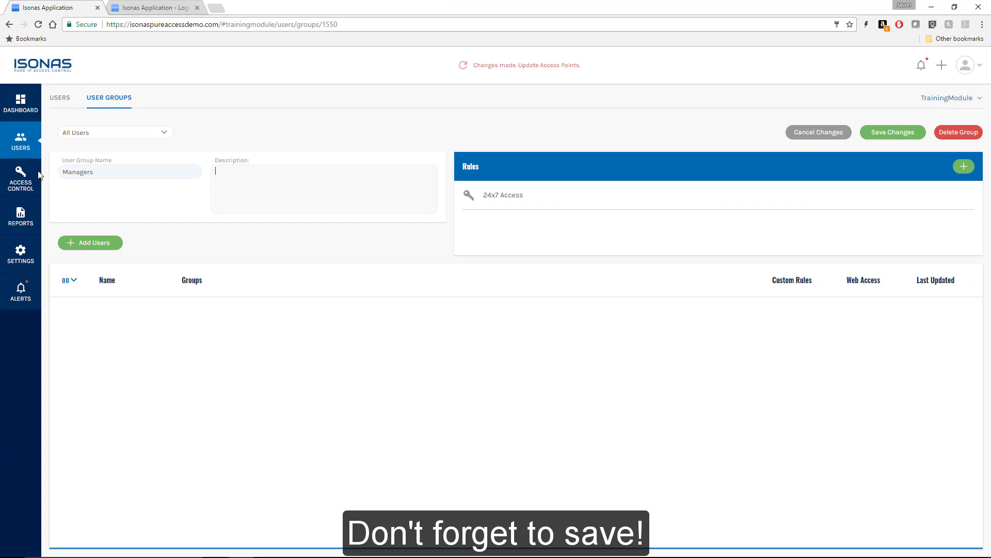
- Save the Managers group, add two users as members, save again, and return to User Groups
{"action": "left_click", "coordinate": [876, 133]}
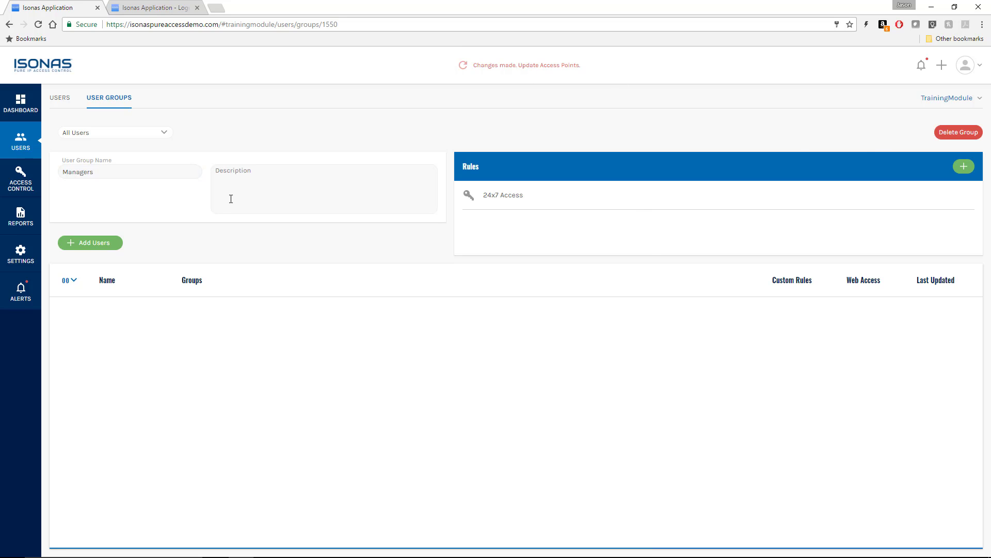
{"action": "left_click", "coordinate": [92, 246]}
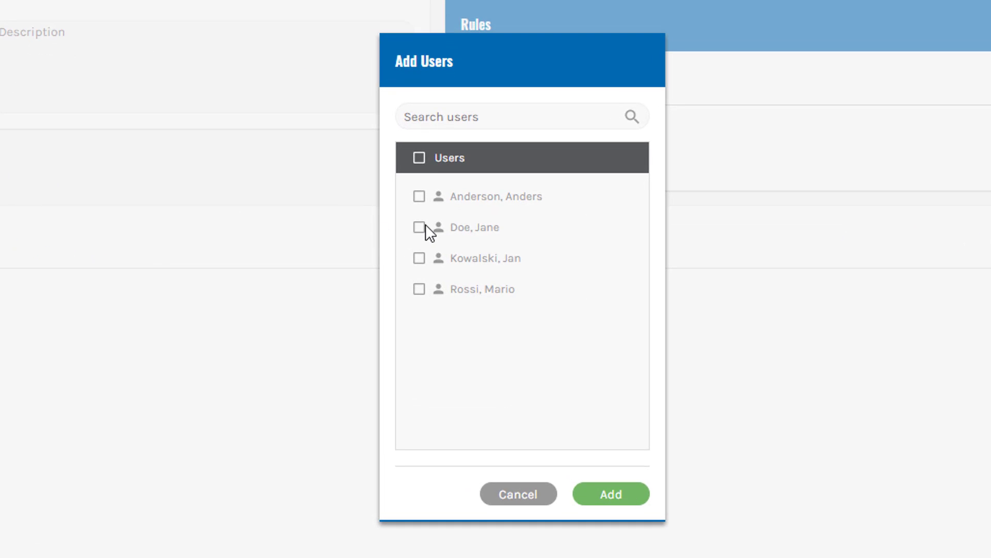
{"action": "left_click", "coordinate": [420, 227]}
{"action": "left_click", "coordinate": [419, 259]}
{"action": "left_click", "coordinate": [627, 499]}
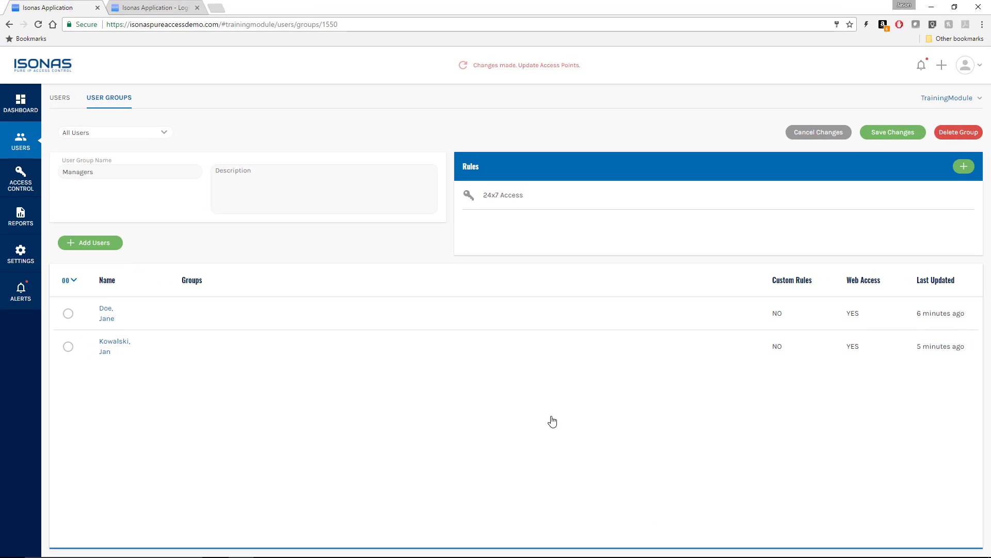
{"action": "left_click", "coordinate": [890, 137]}
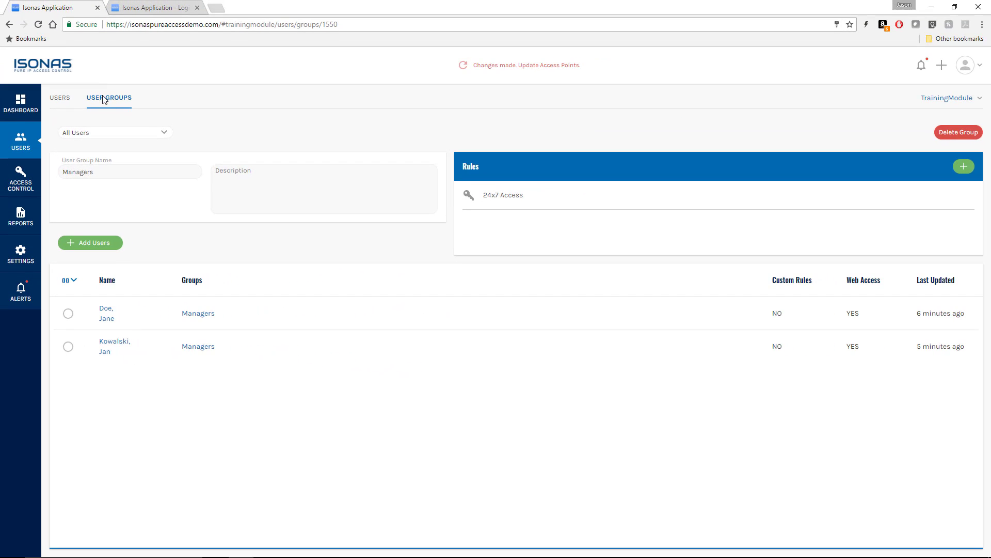
{"action": "left_click", "coordinate": [103, 100]}
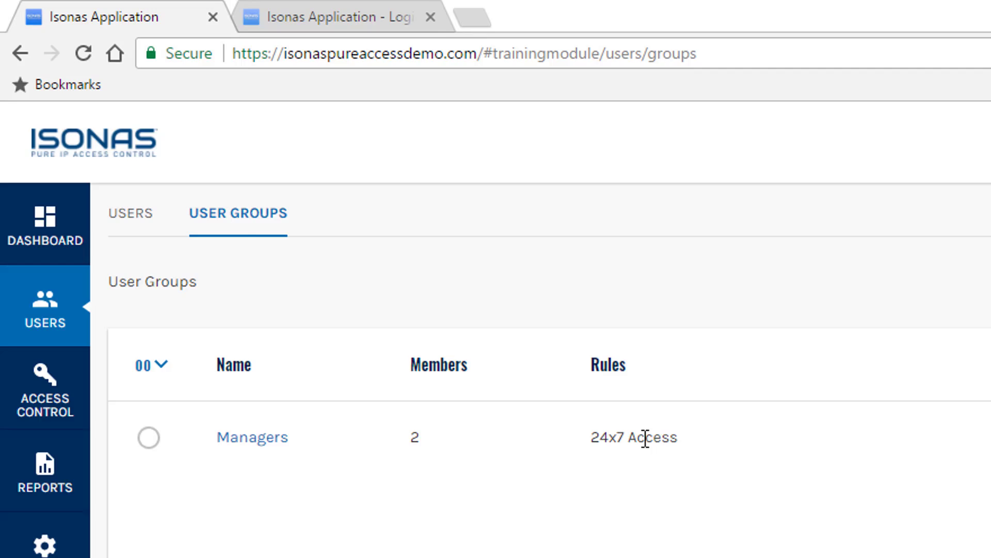
{"action": "left_click", "coordinate": [46, 400]}
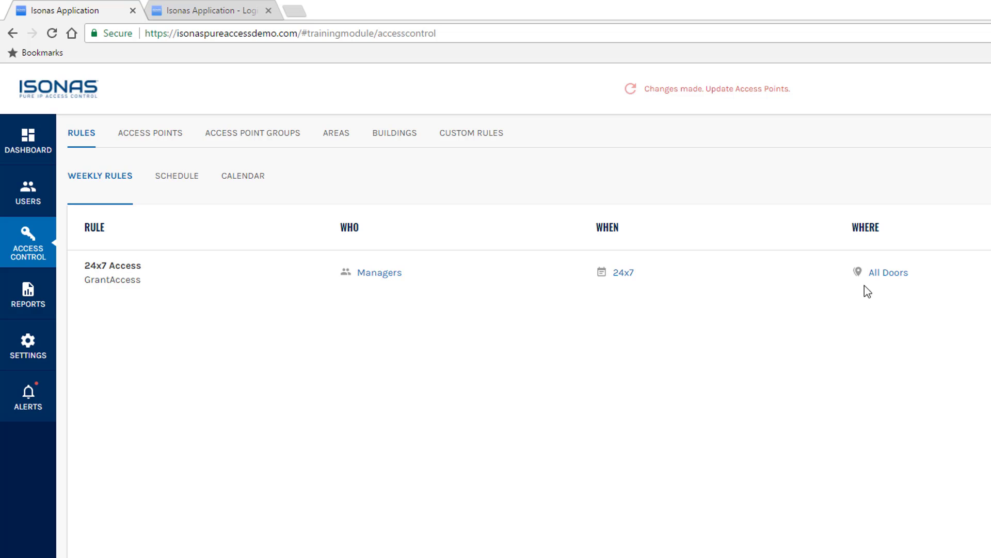
{"action": "left_click", "coordinate": [32, 198]}
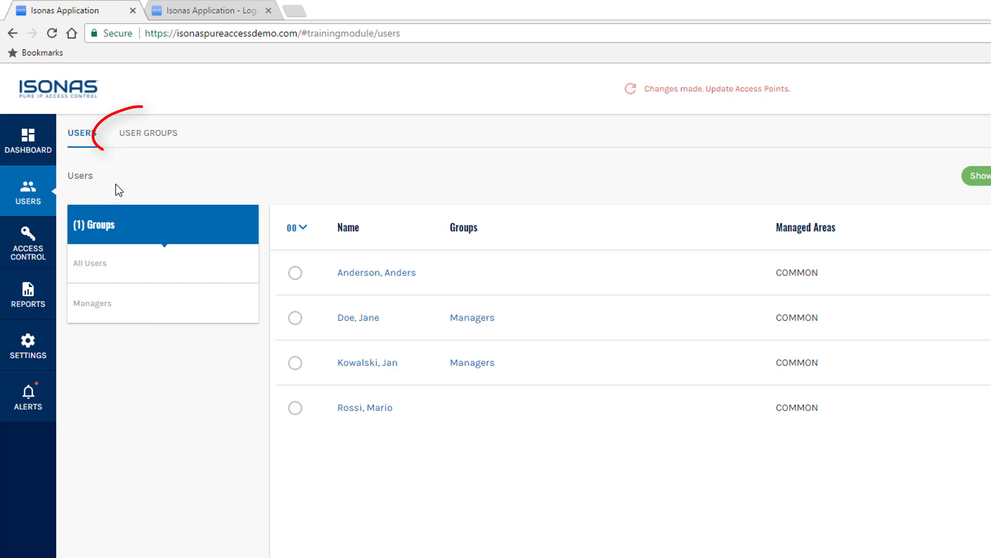
{"action": "left_click", "coordinate": [154, 140]}
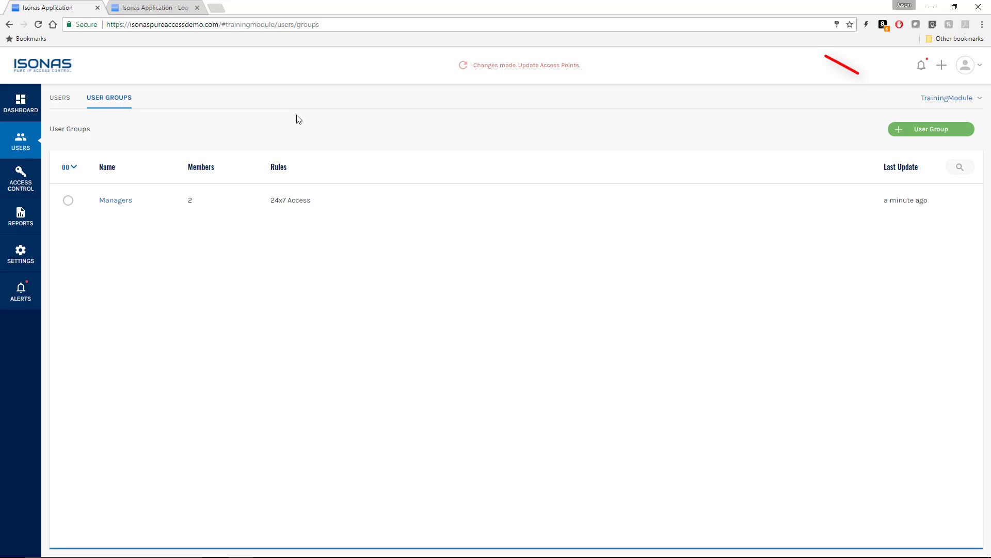
- Start a new user group named 'Office Emp'
{"action": "left_click", "coordinate": [922, 130]}
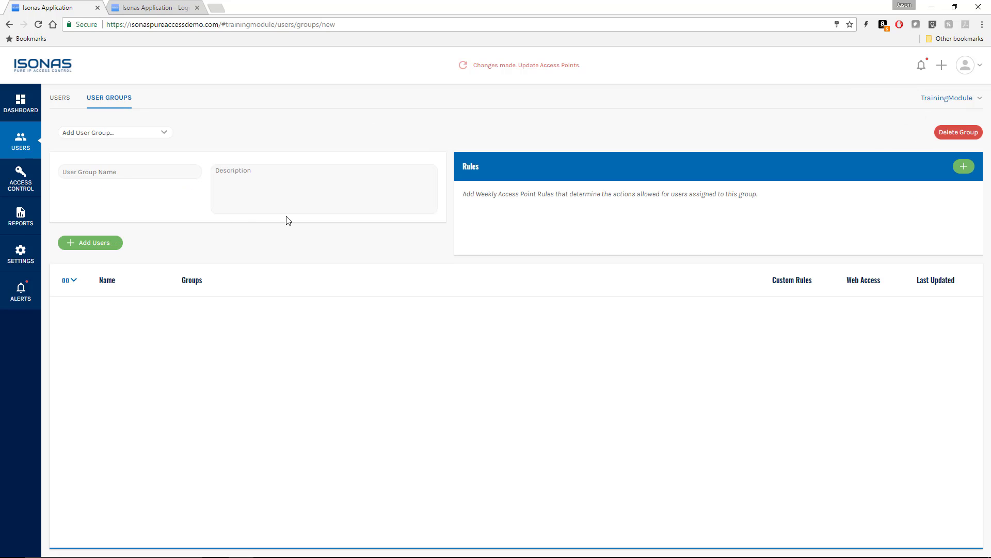
{"action": "left_click", "coordinate": [124, 172]}
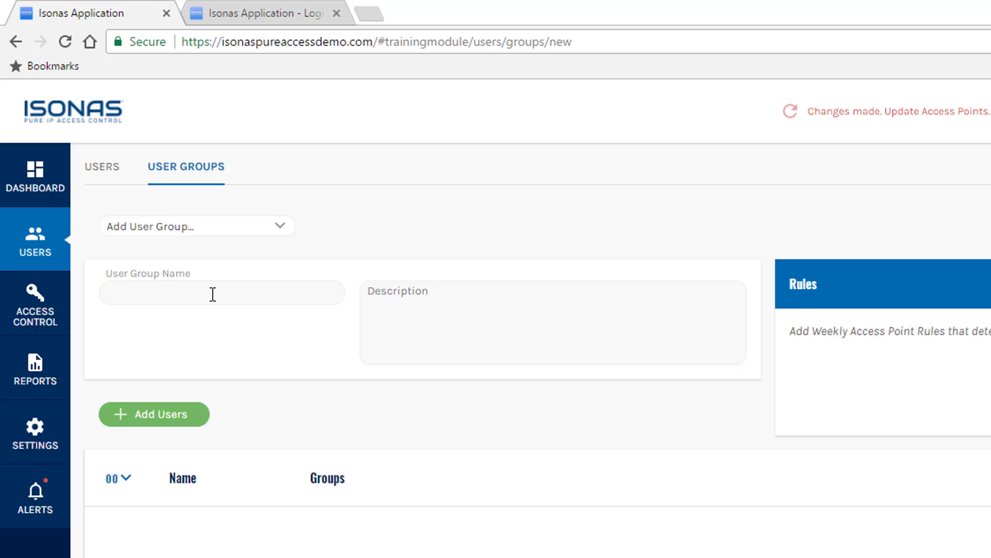
{"action": "type", "text": "Office Emp"}
- Add one user to Office Emp, save the group, and return to the user groups list
{"action": "left_click", "coordinate": [170, 413]}
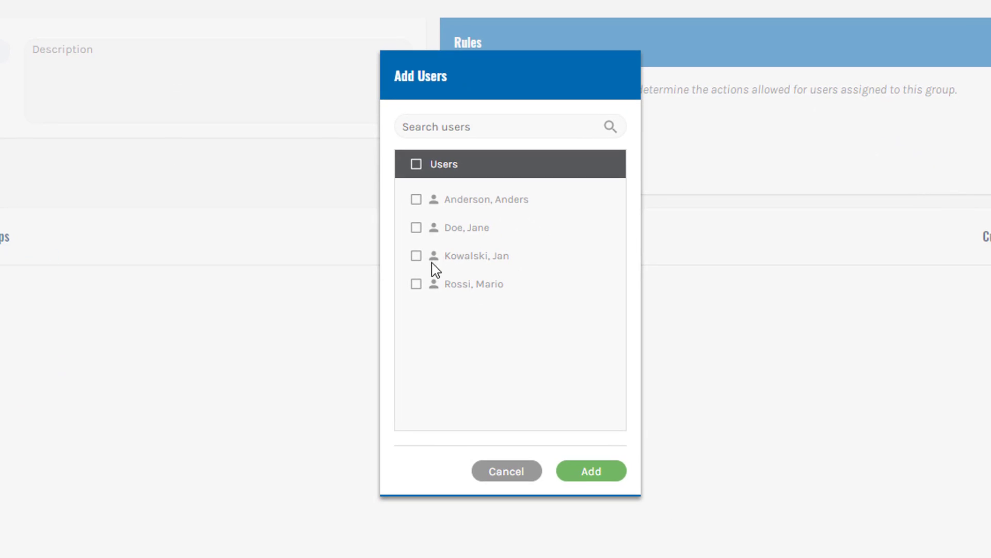
{"action": "left_click", "coordinate": [415, 287]}
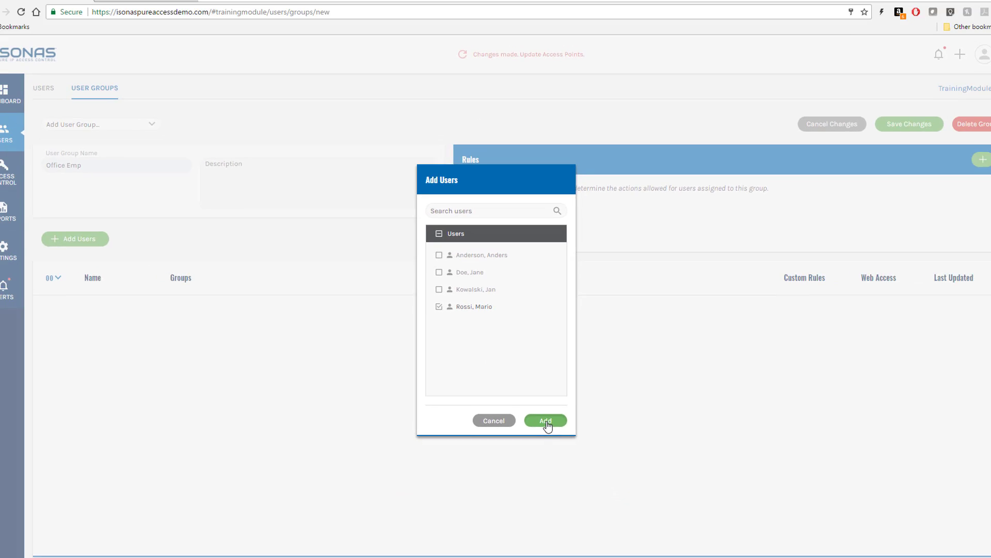
{"action": "left_click", "coordinate": [546, 422]}
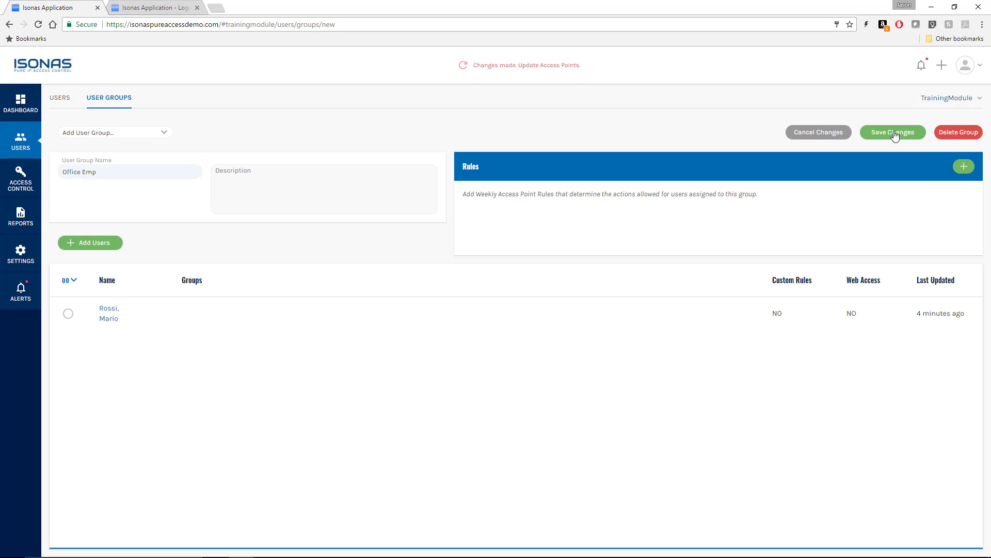
{"action": "left_click", "coordinate": [895, 134]}
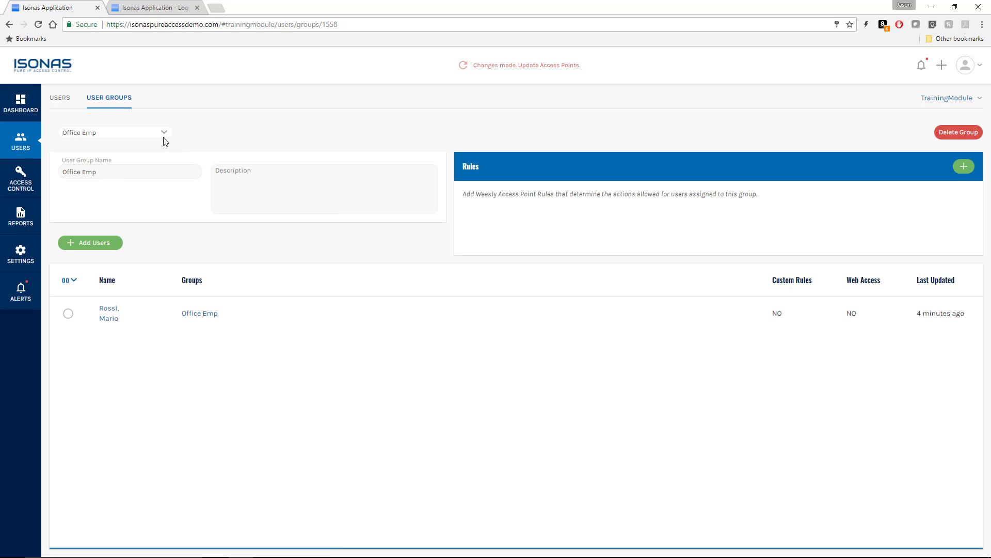
{"action": "left_click", "coordinate": [111, 99]}
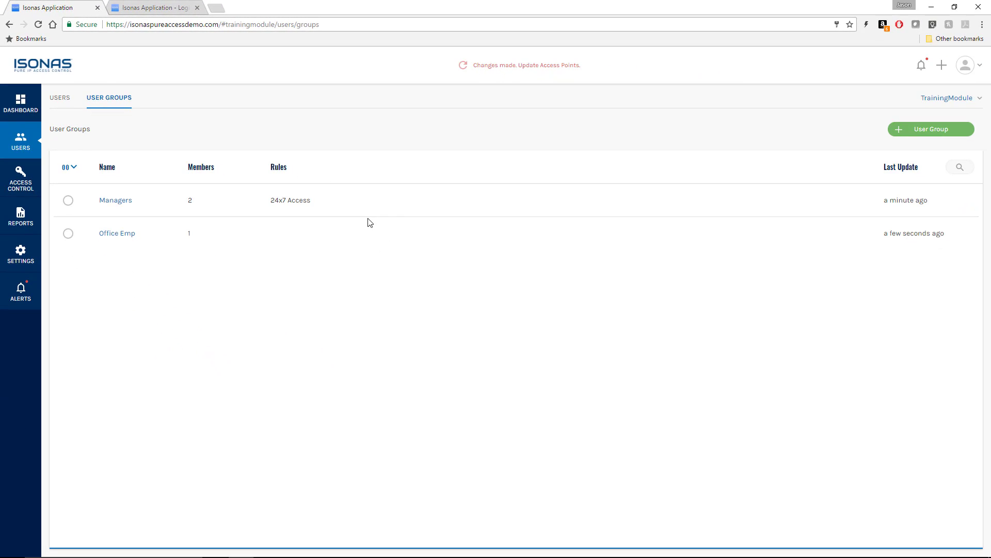
- Create the 'Warehouse Emp' user group with one added user, save it, and return to the list
{"action": "left_click", "coordinate": [931, 130]}
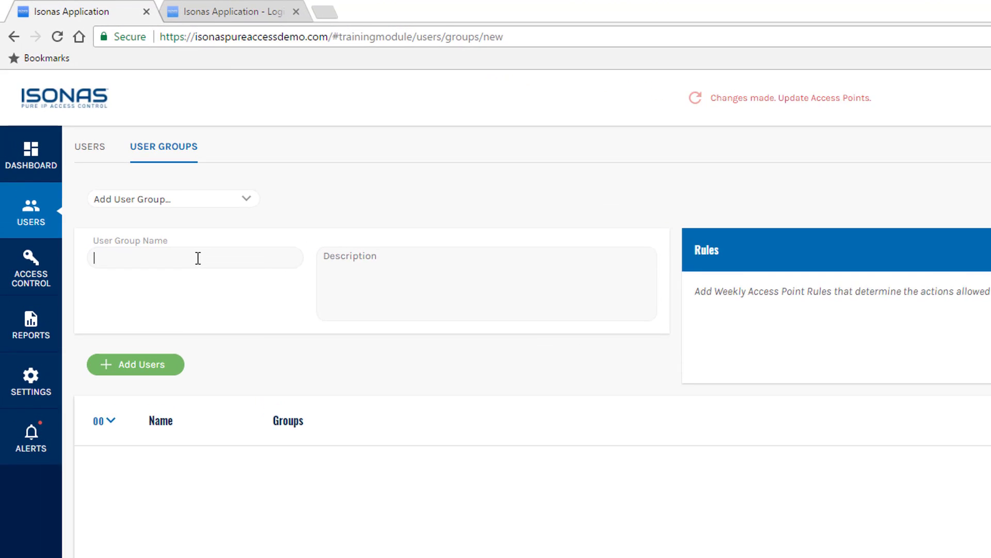
{"action": "type", "text": "Warehouse"}
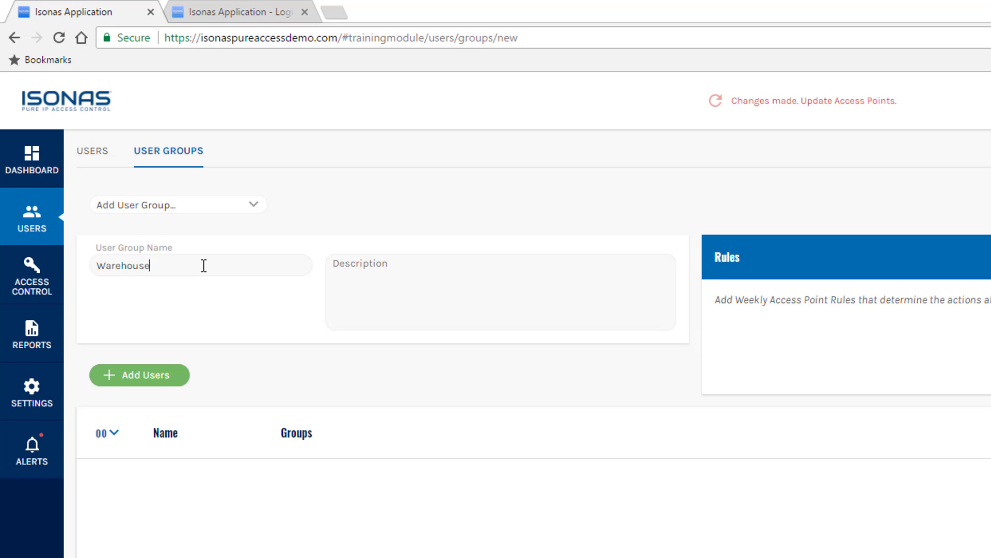
{"action": "type", "text": " Emp"}
{"action": "left_click", "coordinate": [137, 383]}
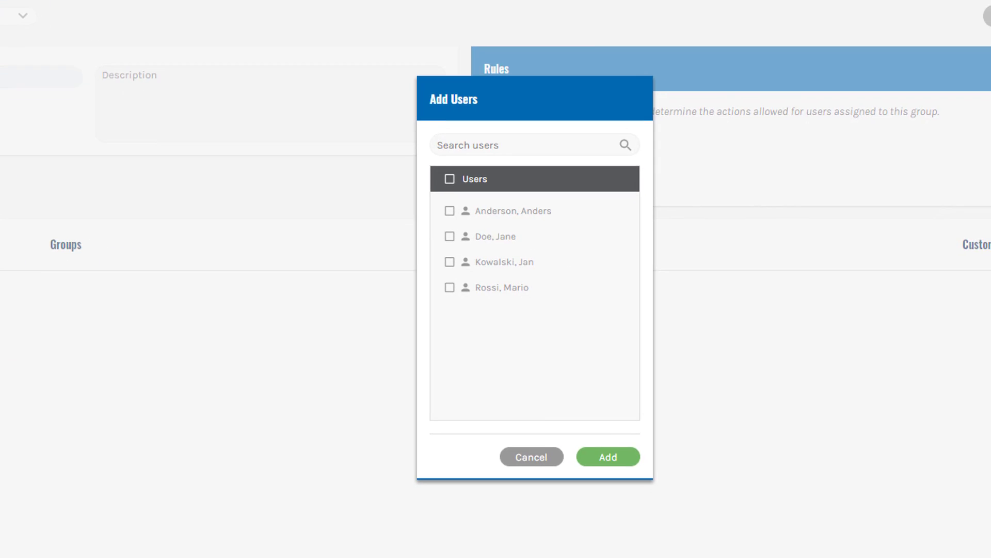
{"action": "left_click", "coordinate": [450, 211]}
{"action": "left_click", "coordinate": [608, 459]}
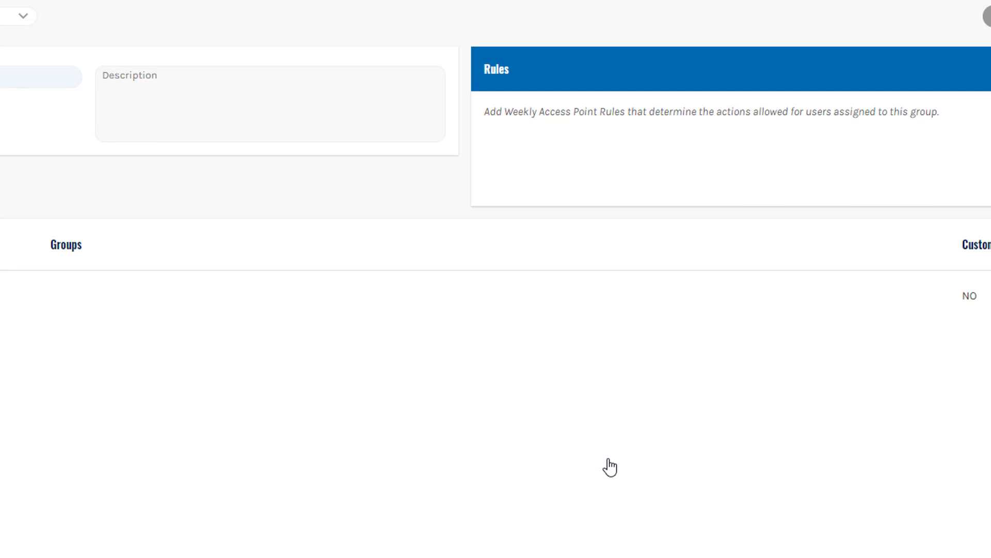
{"action": "left_click", "coordinate": [887, 133]}
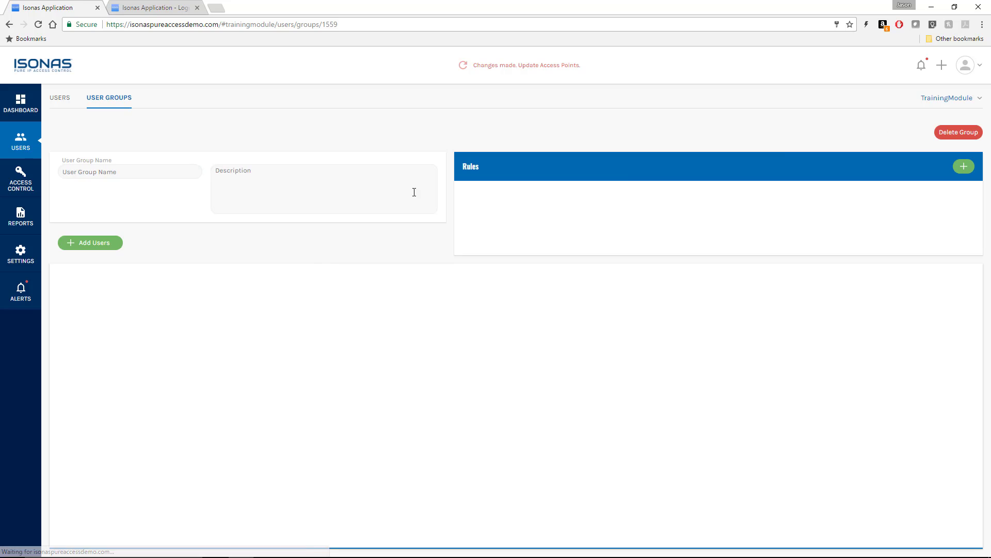
{"action": "left_click", "coordinate": [110, 101]}
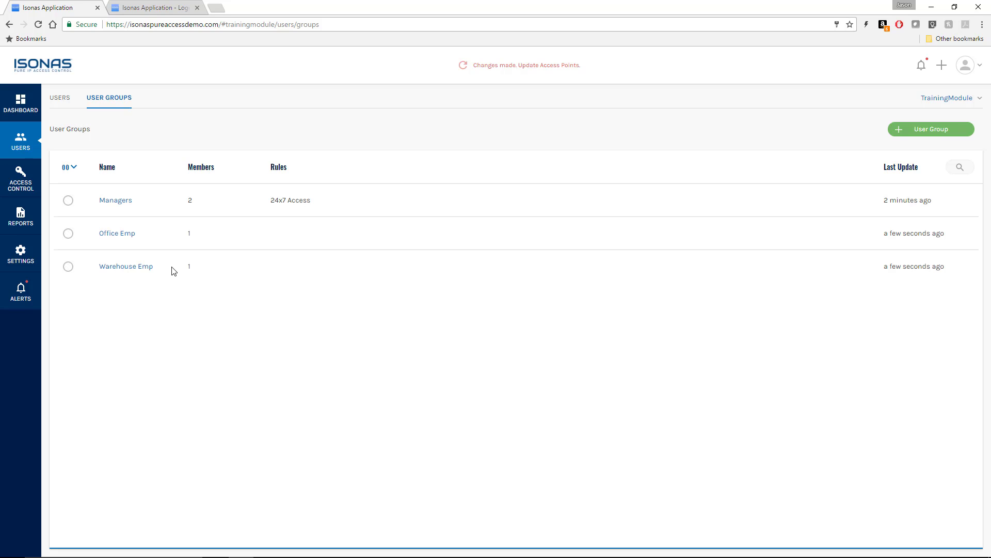
- In Access Control's Access Point Groups, inspect the All Doors group's doors, then return to the list
{"action": "left_click", "coordinate": [21, 180]}
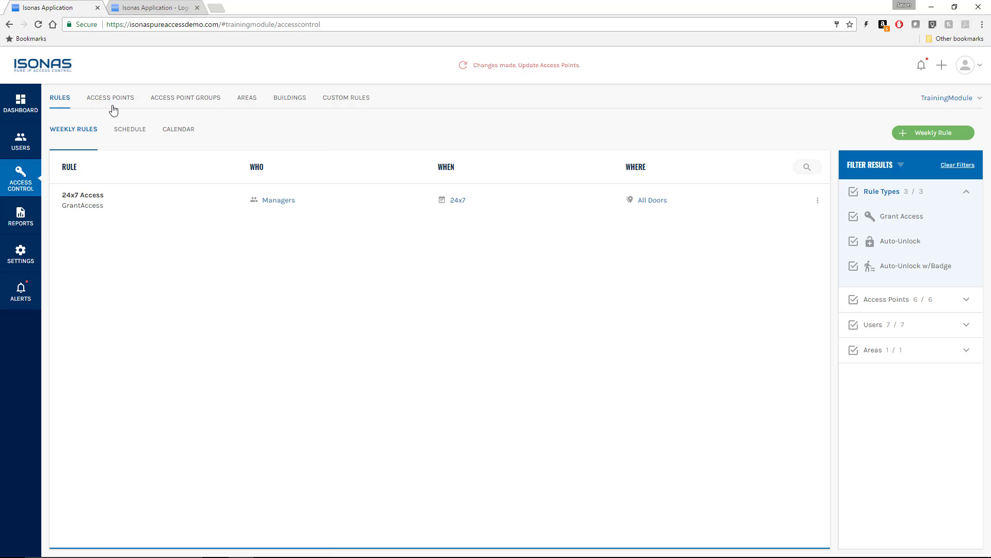
{"action": "left_click", "coordinate": [186, 103]}
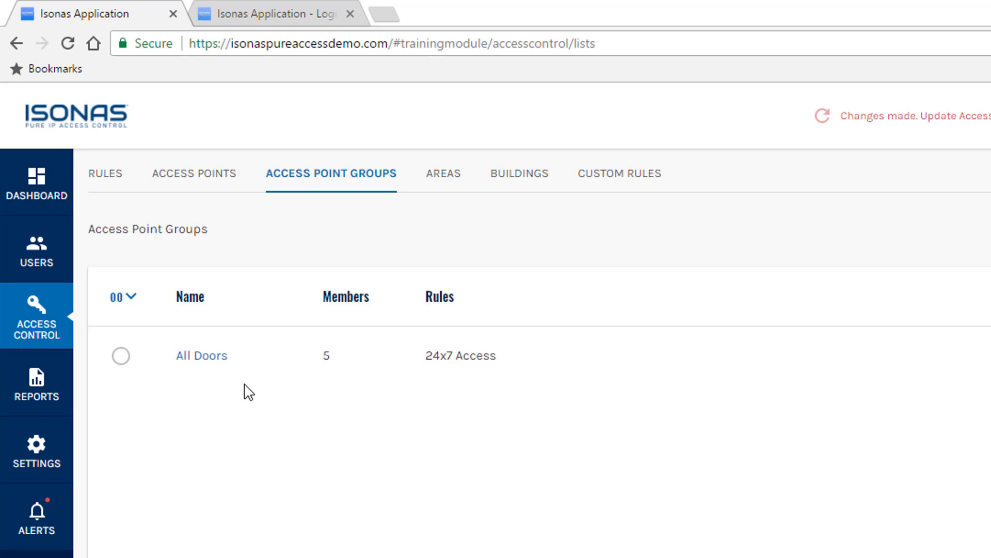
{"action": "left_click", "coordinate": [198, 360]}
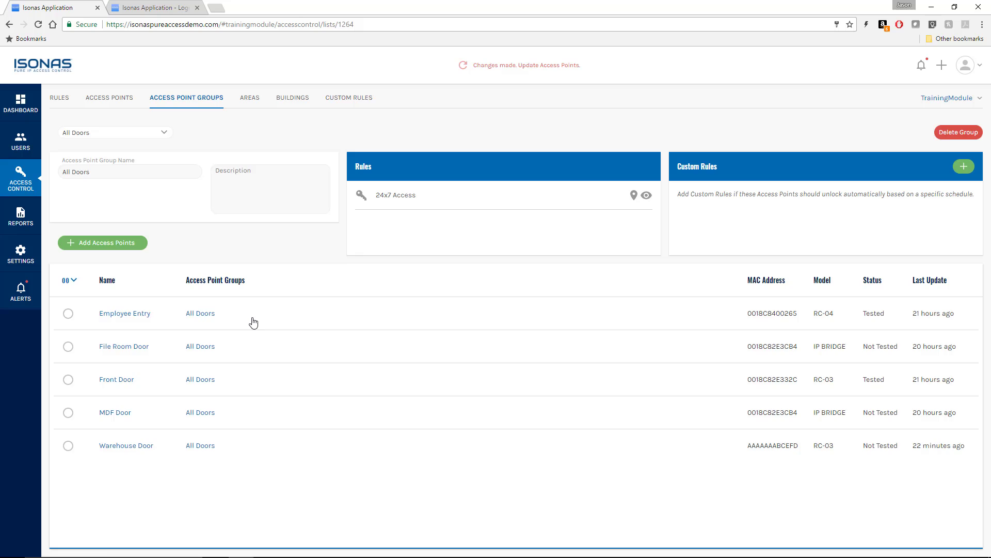
{"action": "left_click", "coordinate": [186, 98]}
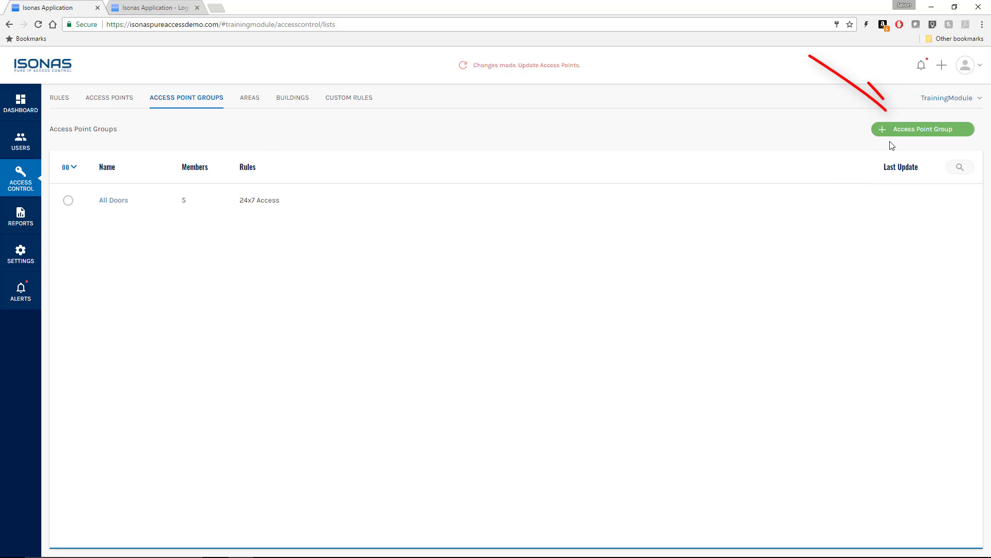
- Start a new access point group named 'Office Emp Doors'
{"action": "left_click", "coordinate": [904, 130]}
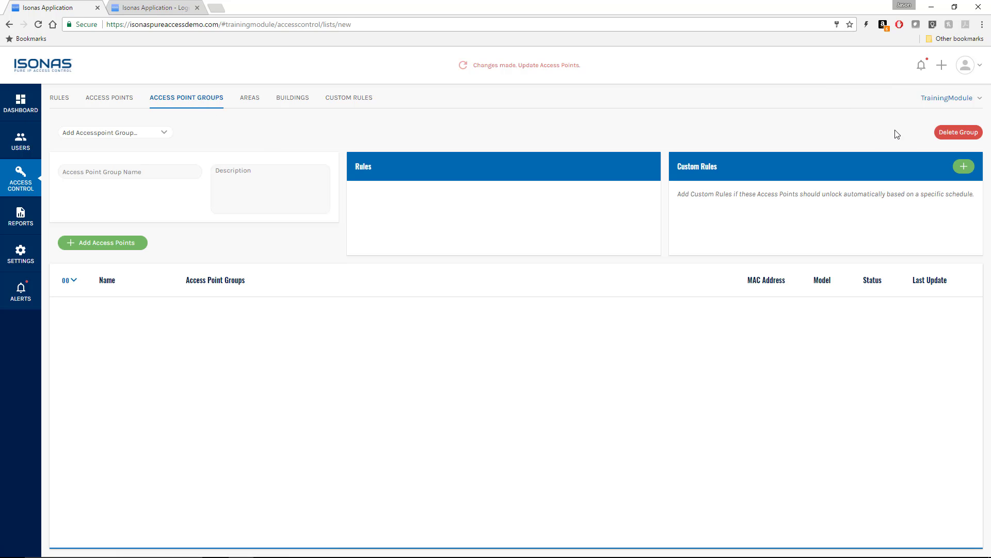
{"action": "left_click", "coordinate": [144, 172]}
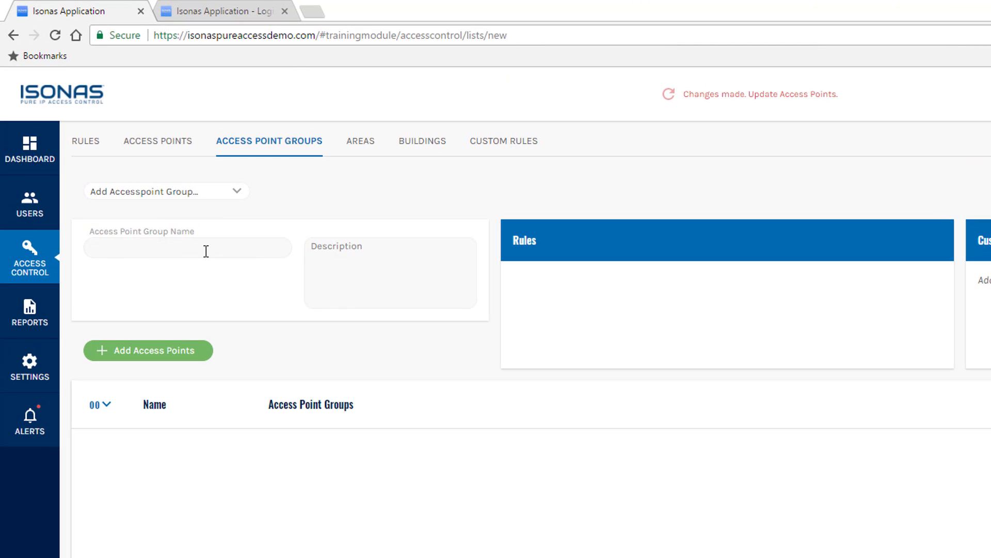
{"action": "type", "text": "Office Emp Doors"}
- Add Employee Entry and Front Door to the group and save it
{"action": "left_click", "coordinate": [145, 356]}
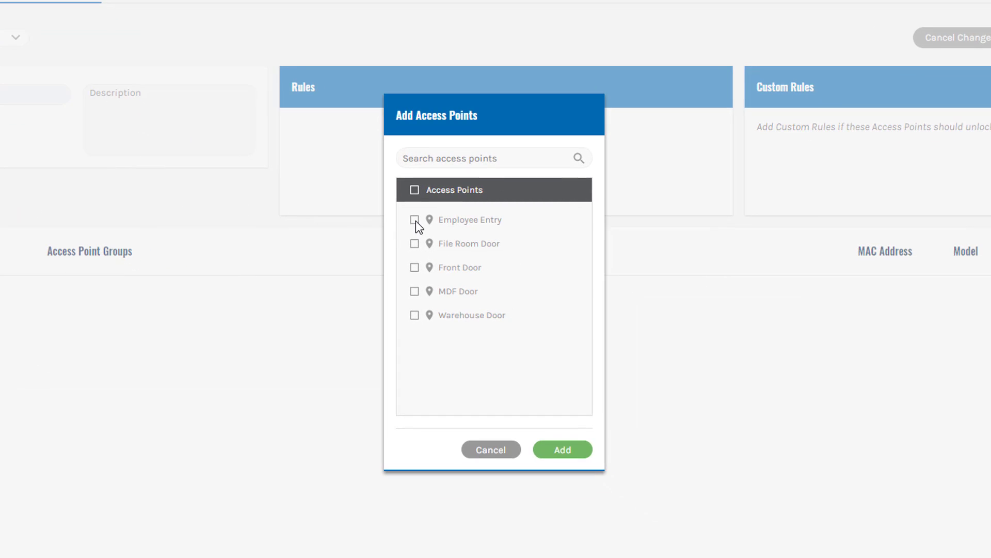
{"action": "left_click", "coordinate": [415, 220]}
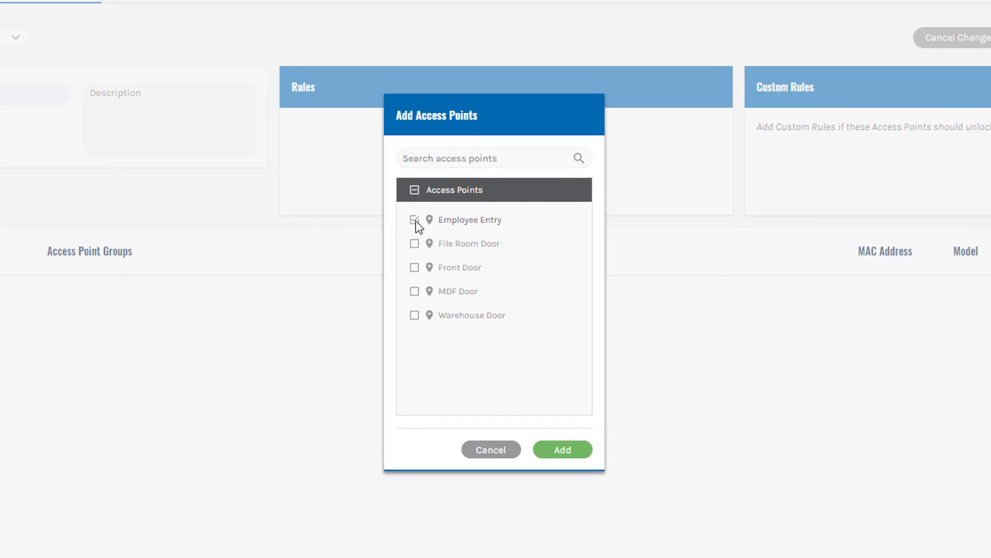
{"action": "left_click", "coordinate": [415, 268]}
{"action": "left_click", "coordinate": [573, 457]}
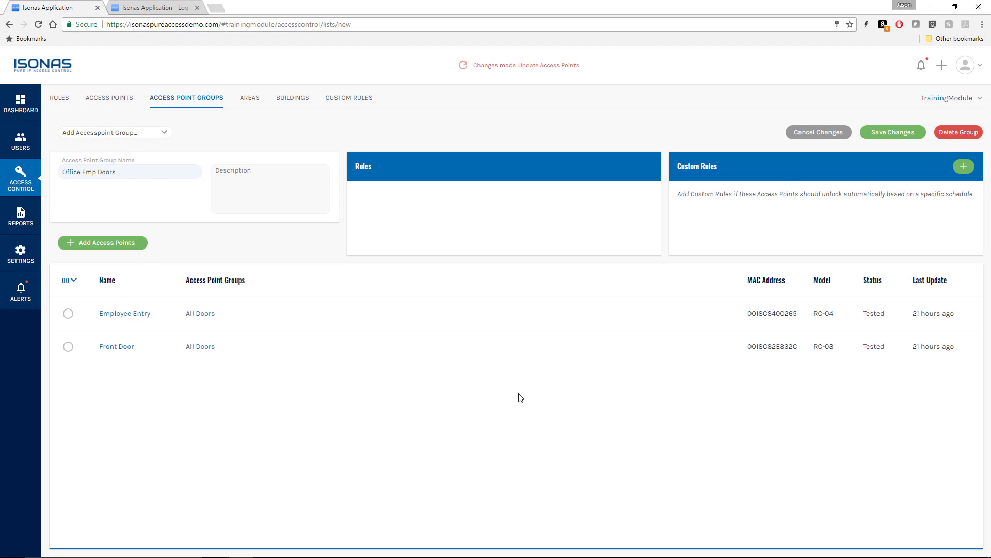
{"action": "left_click", "coordinate": [884, 133]}
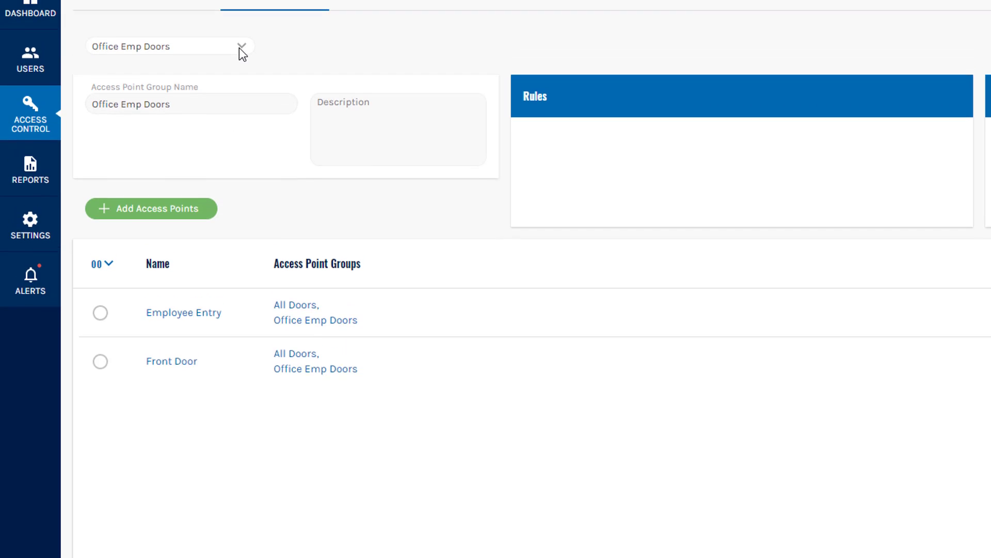
{"action": "left_click", "coordinate": [189, 48]}
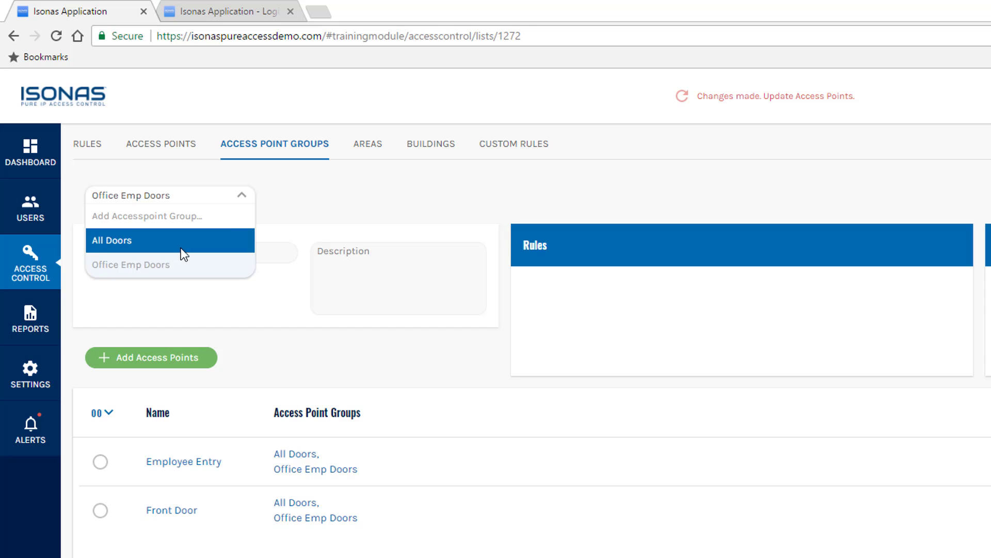
- Start another access point group named 'Warehouse Emp Doors'
{"action": "left_click", "coordinate": [179, 216]}
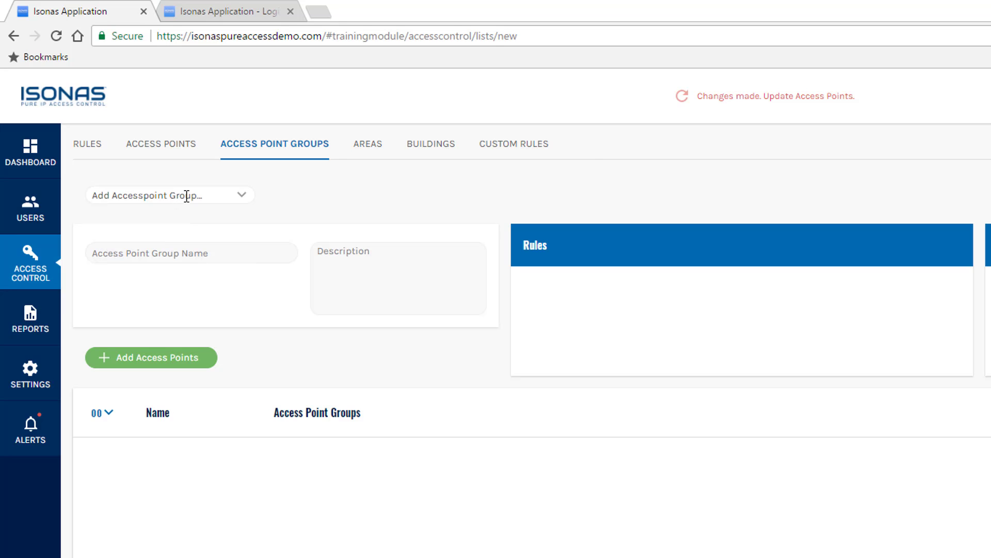
{"action": "left_click", "coordinate": [186, 197]}
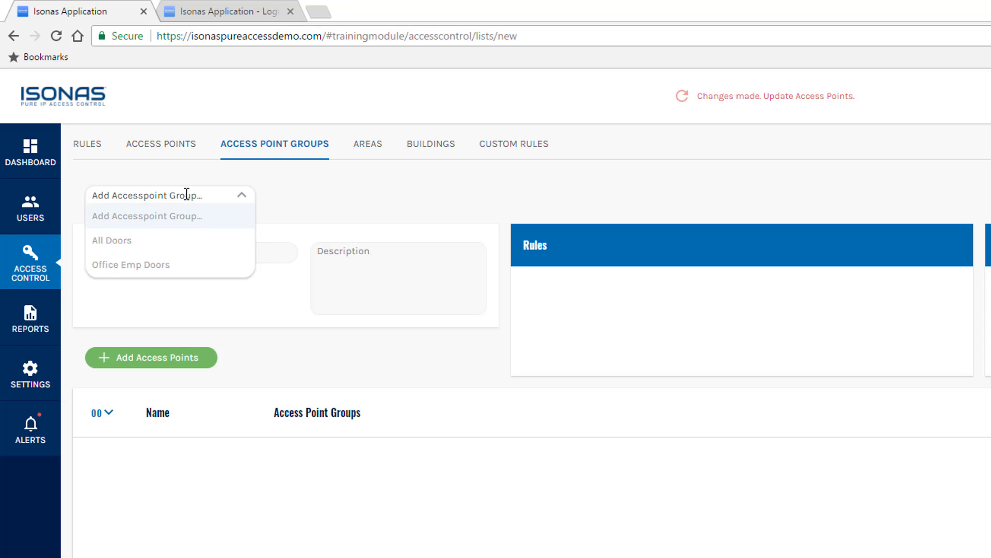
{"action": "left_click", "coordinate": [187, 196]}
{"action": "left_click", "coordinate": [172, 251]}
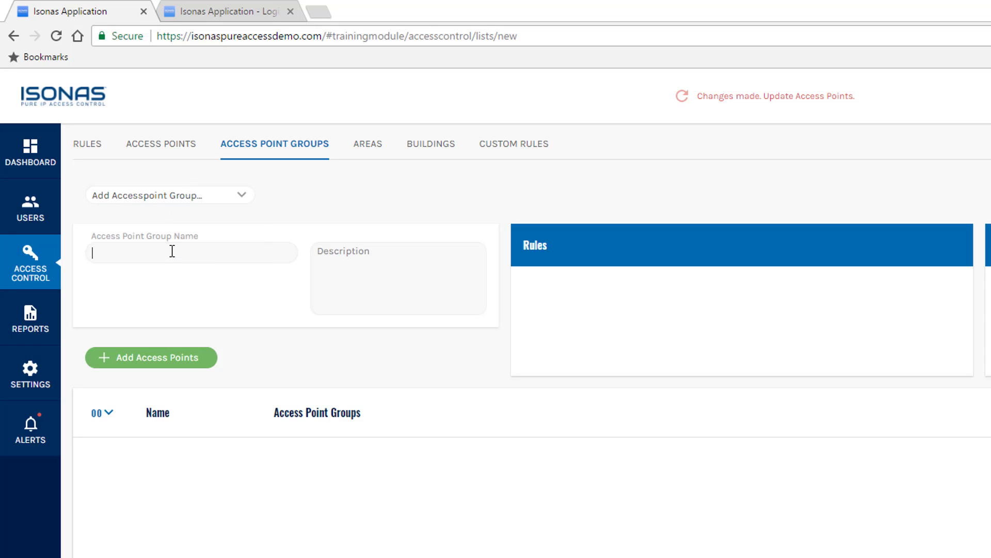
{"action": "type", "text": "Warehous"}
{"action": "type", "text": "mp Doors"}
- Add Employee Entry and Warehouse Door to the group, save it, and return to the list
{"action": "left_click", "coordinate": [157, 360]}
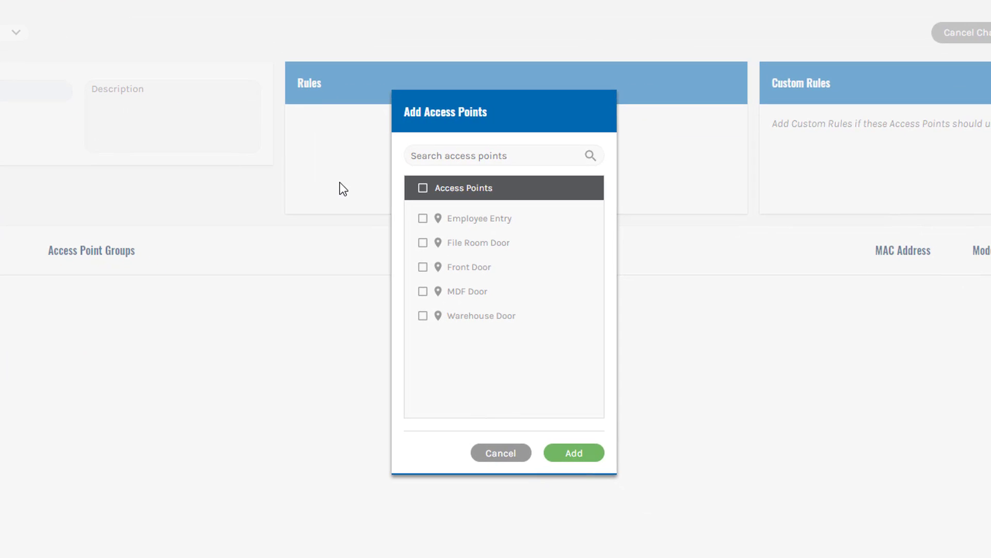
{"action": "left_click", "coordinate": [424, 219]}
{"action": "left_click", "coordinate": [423, 316]}
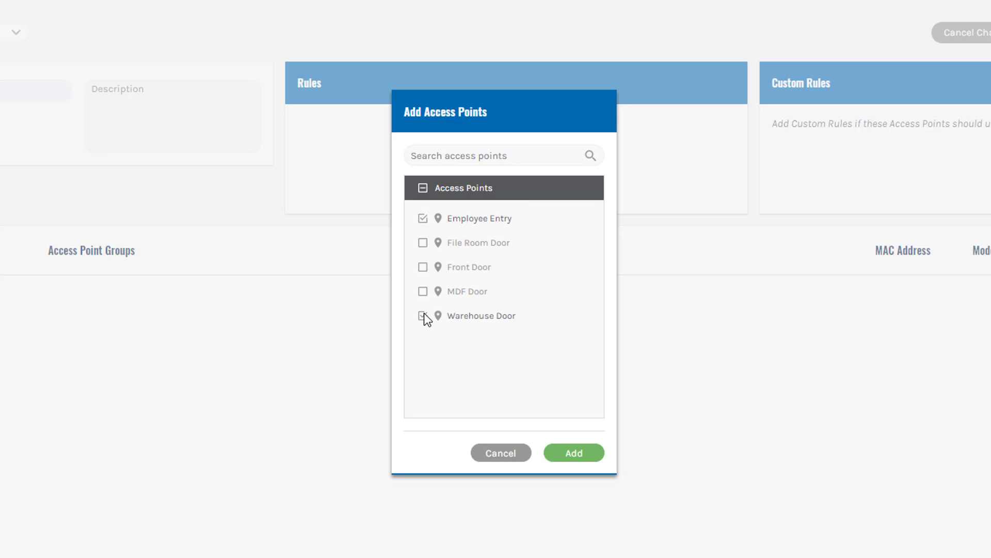
{"action": "left_click", "coordinate": [585, 458]}
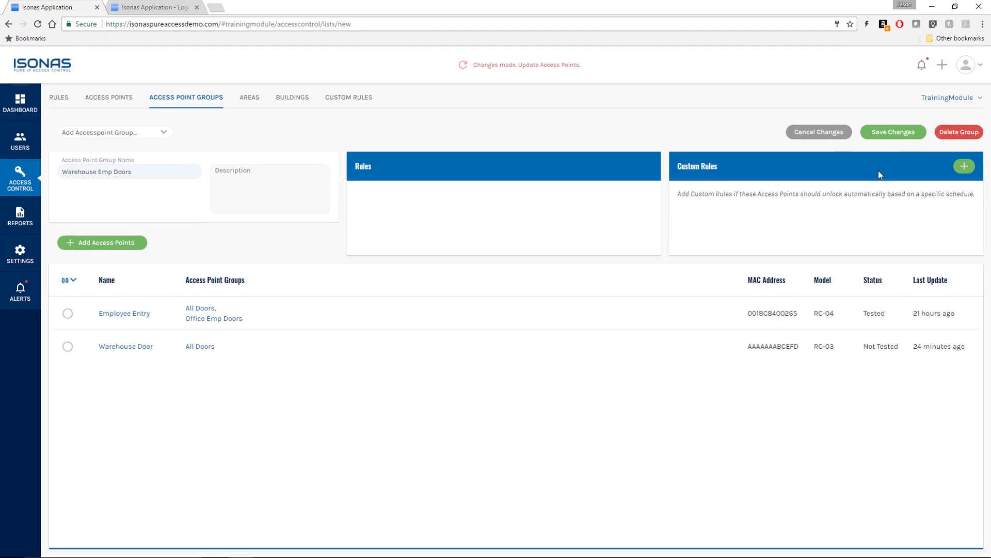
{"action": "left_click", "coordinate": [889, 134]}
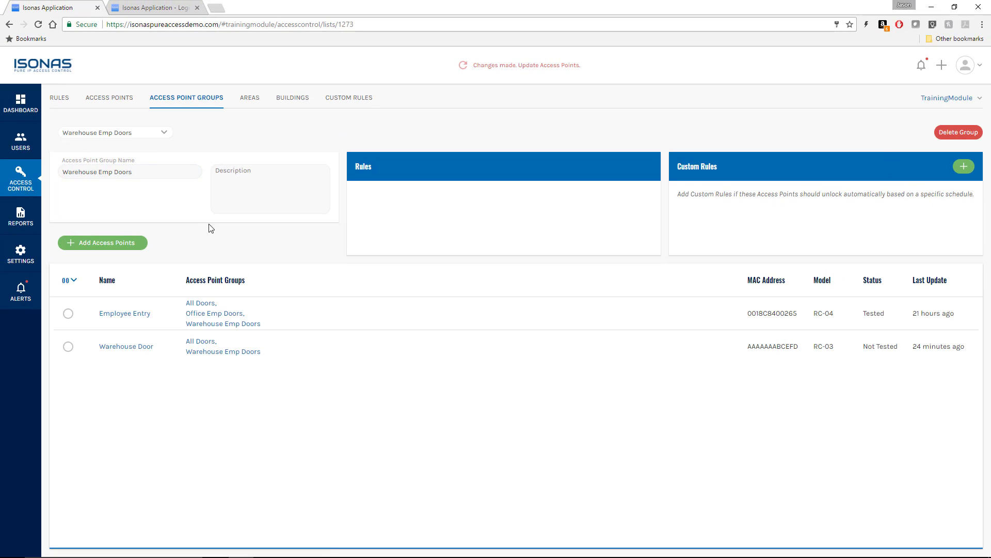
{"action": "left_click", "coordinate": [182, 100]}
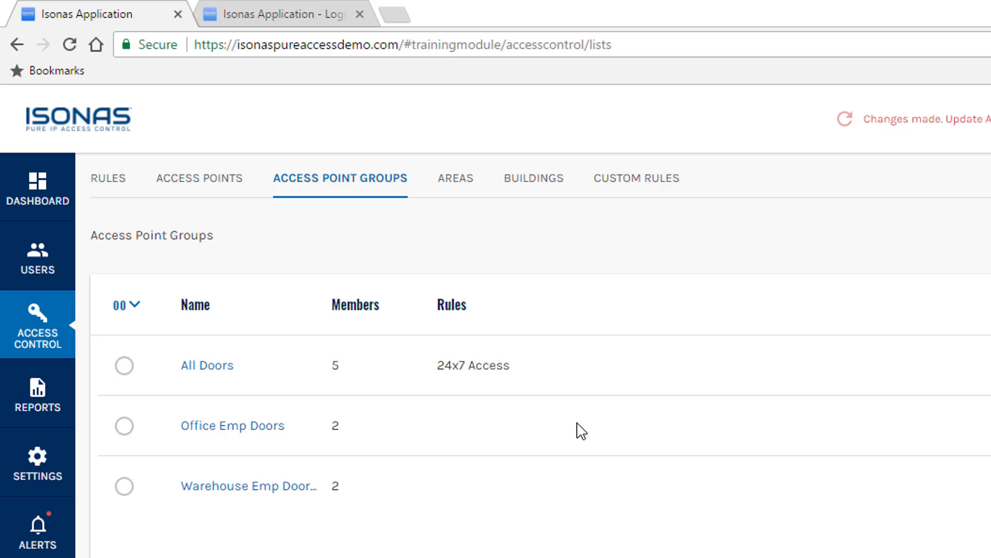
{"action": "key", "text": "alt+Tab"}
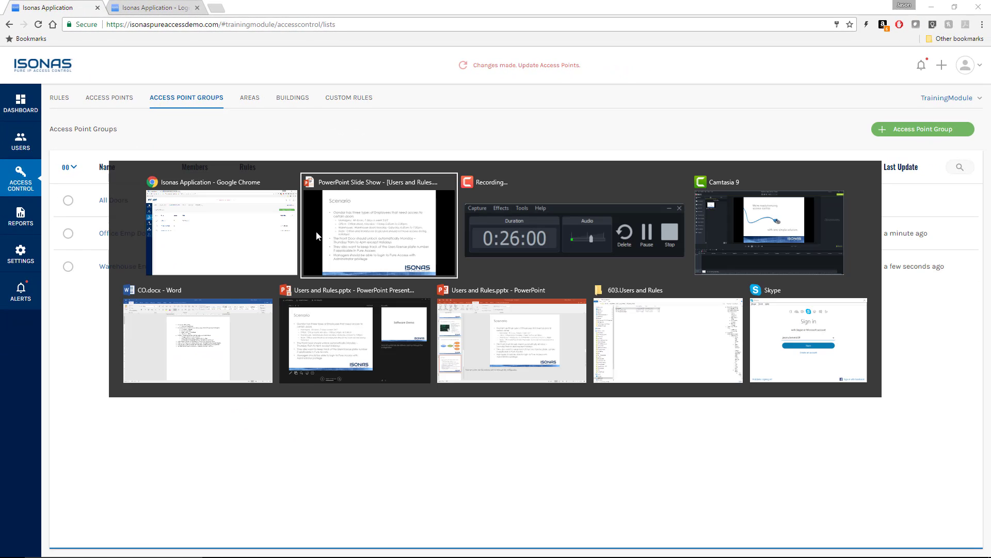
{"action": "key", "text": "alt+Tab"}
{"action": "key", "text": "alt+Tab"}
{"action": "key", "text": "alt+Tab"}
{"action": "key", "text": "alt+Tab"}
{"action": "key", "text": "alt+Tab"}
{"action": "key", "text": "alt+Tab"}
{"action": "key", "text": "alt+Tab"}
{"action": "key", "text": "alt+Tab"}
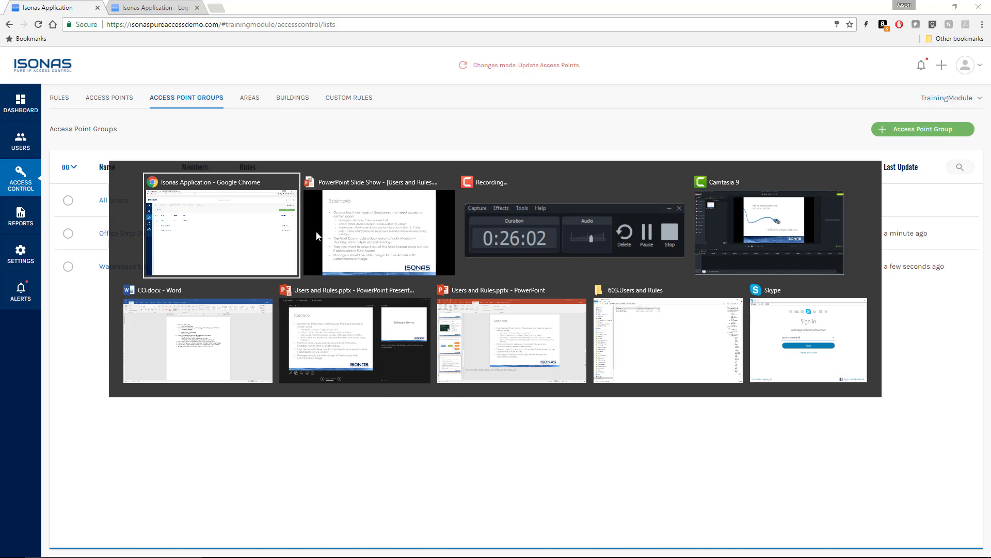
{"action": "left_click", "coordinate": [317, 236]}
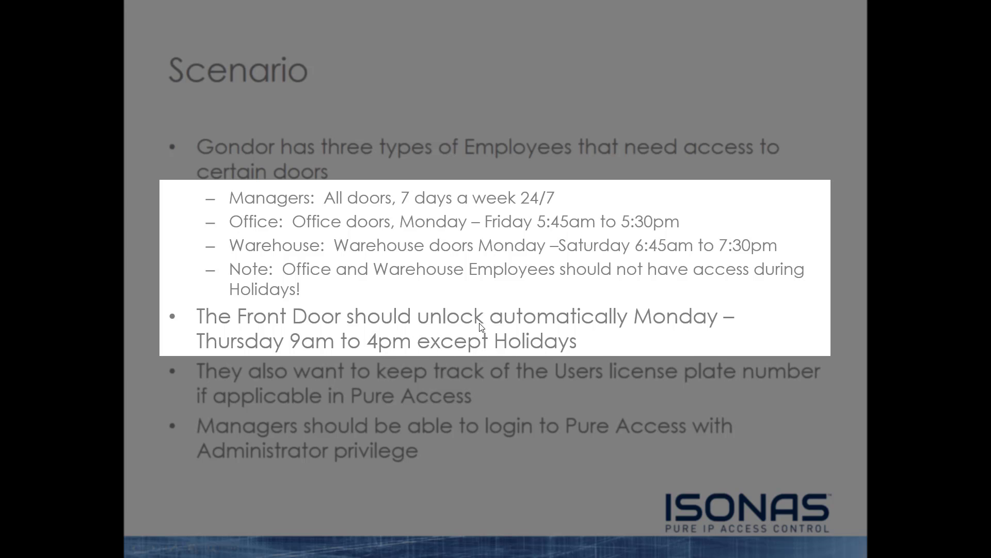
{"action": "key", "text": "alt+Tab"}
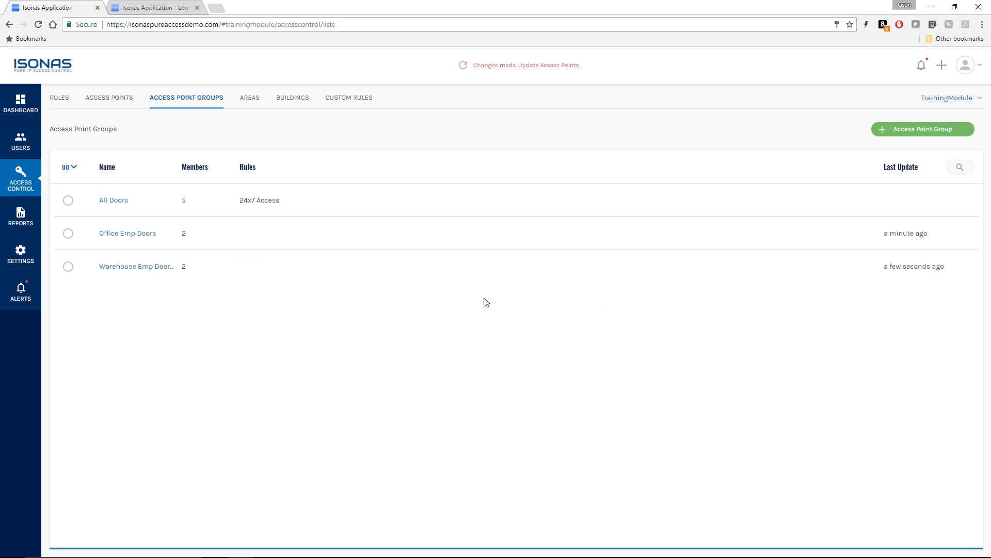
- Go to Access Control rules and show the Schedule list with the 24x7 schedule
{"action": "left_click", "coordinate": [21, 180]}
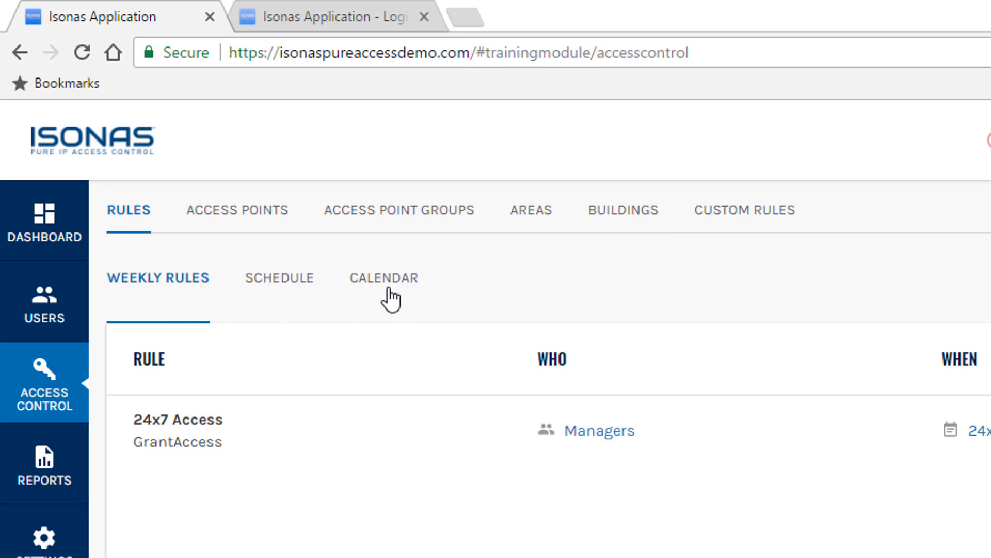
{"action": "left_click", "coordinate": [283, 289]}
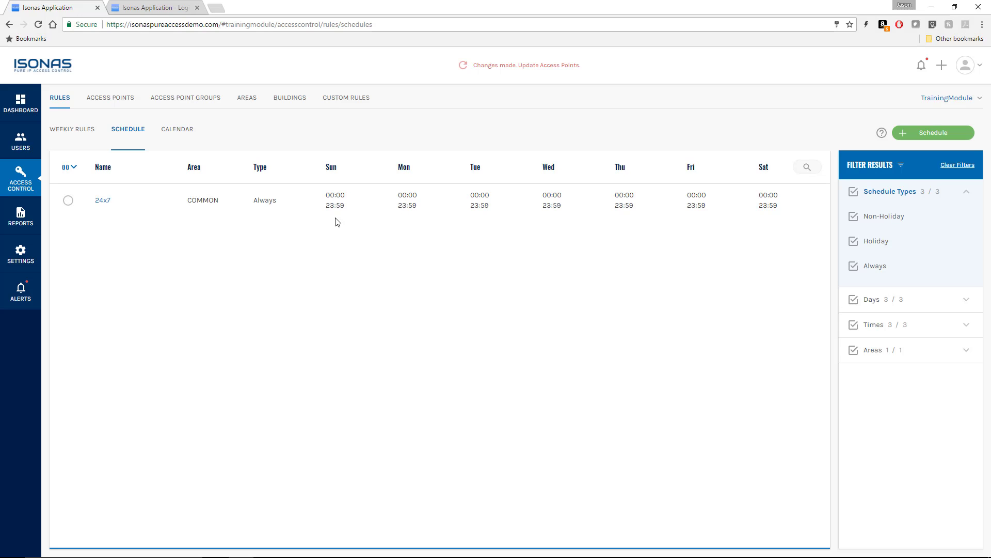
- Start a new schedule named 'Office Emp Hours' with type Non-Holiday
{"action": "left_click", "coordinate": [923, 136]}
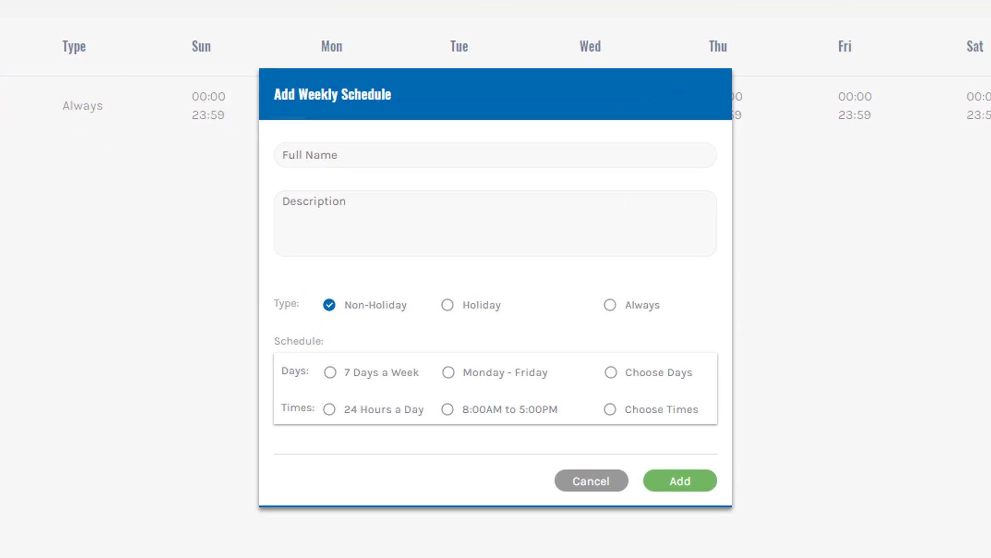
{"action": "left_click", "coordinate": [429, 229]}
{"action": "type", "text": "Office Em"}
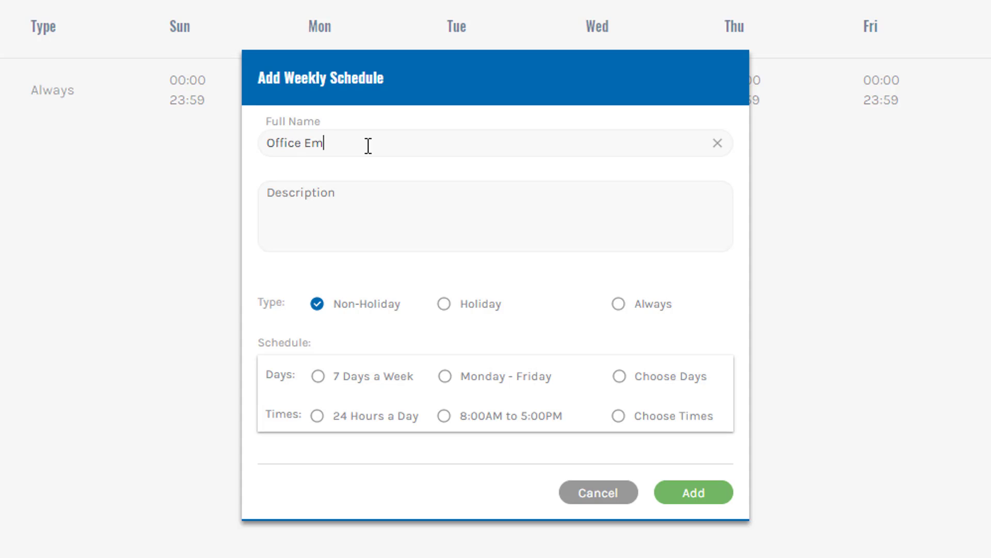
{"action": "type", "text": "p Hours"}
{"action": "left_click", "coordinate": [445, 305]}
{"action": "left_click", "coordinate": [620, 304]}
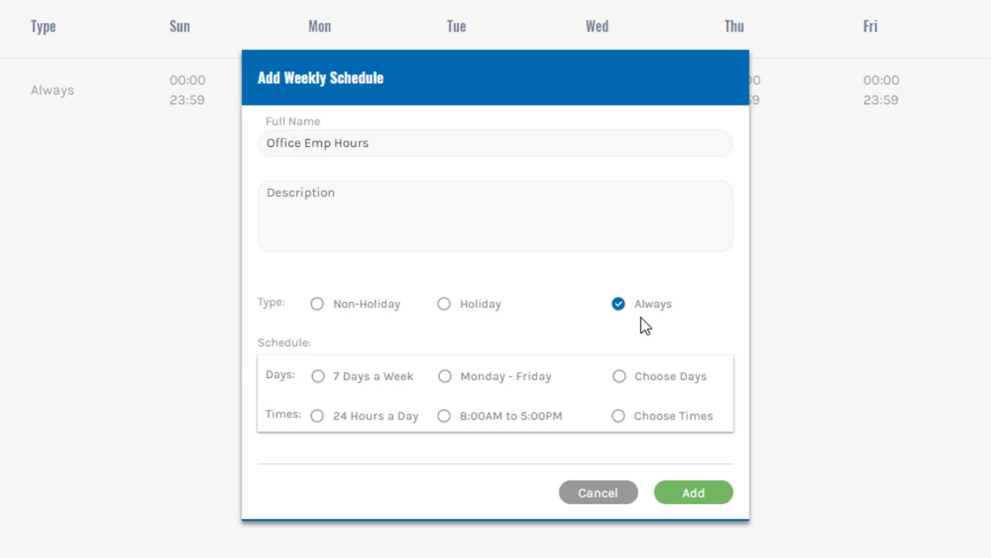
{"action": "left_click", "coordinate": [318, 305]}
- Set custom times from 05:45 to 17:30 and add the Office Emp Hours schedule
{"action": "left_click", "coordinate": [619, 416]}
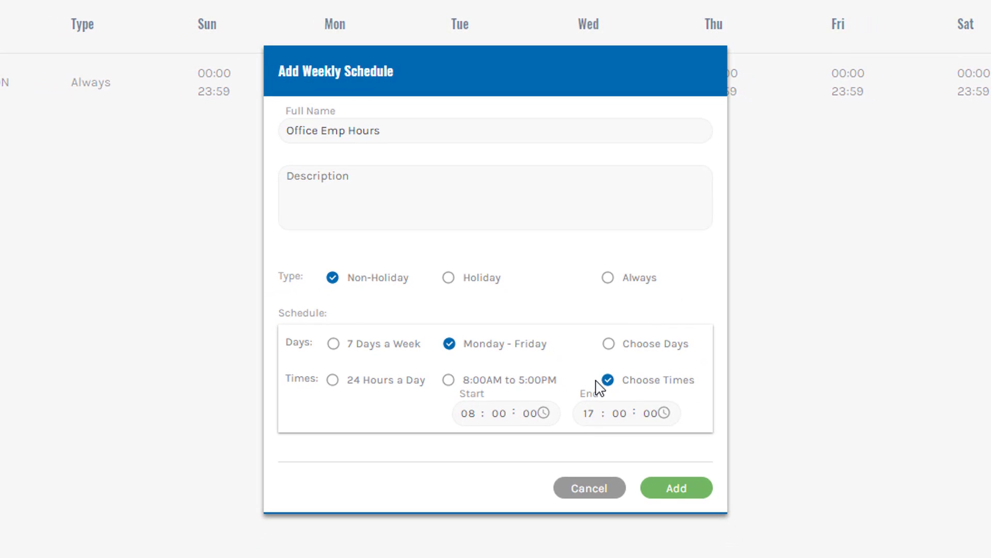
{"action": "left_click", "coordinate": [472, 414]}
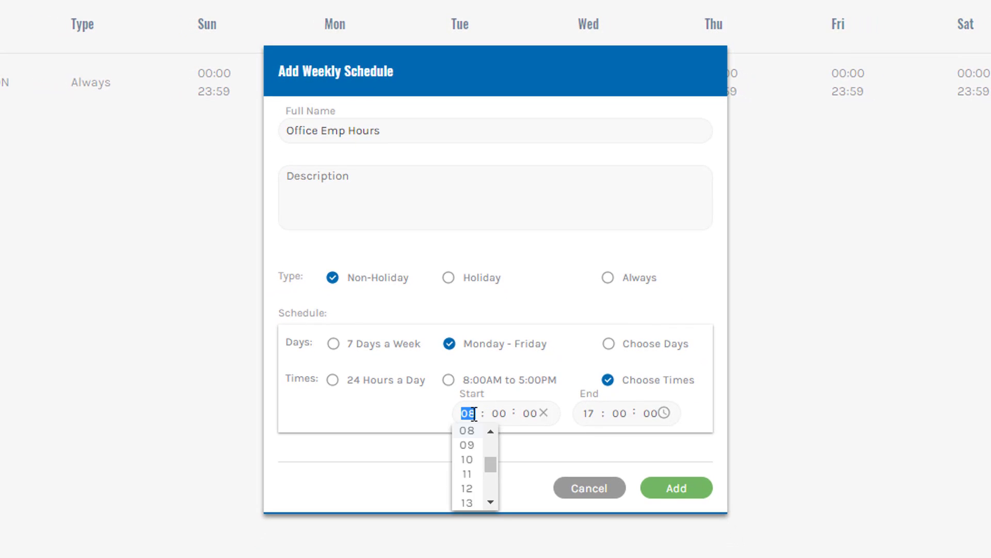
{"action": "type", "text": "0545"}
{"action": "key", "text": "Tab"}
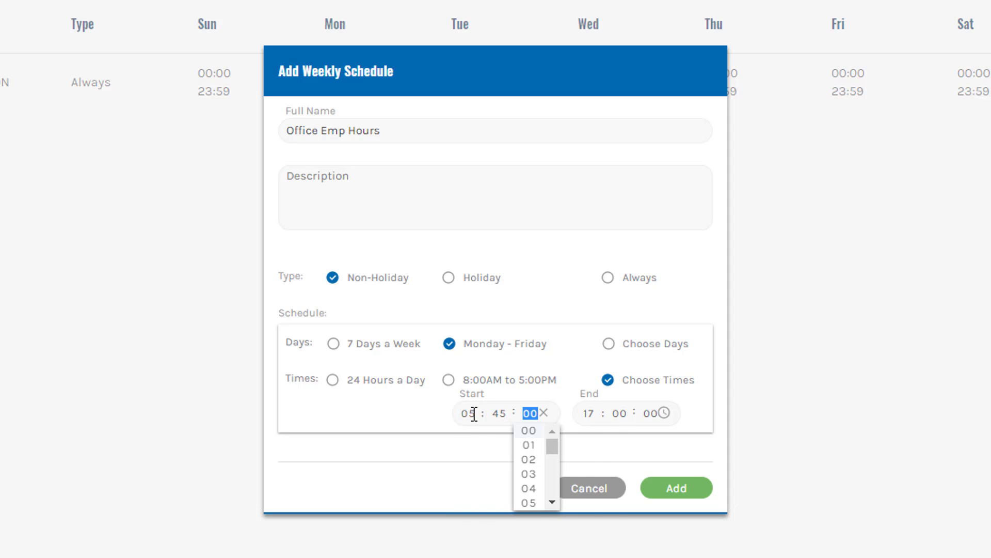
{"action": "key", "text": "Tab"}
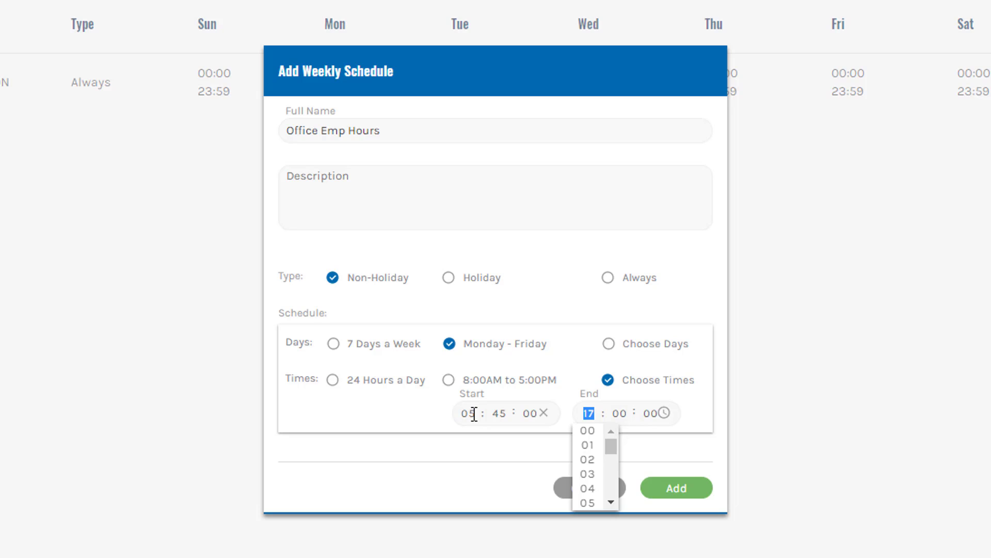
{"action": "left_click", "coordinate": [615, 490]}
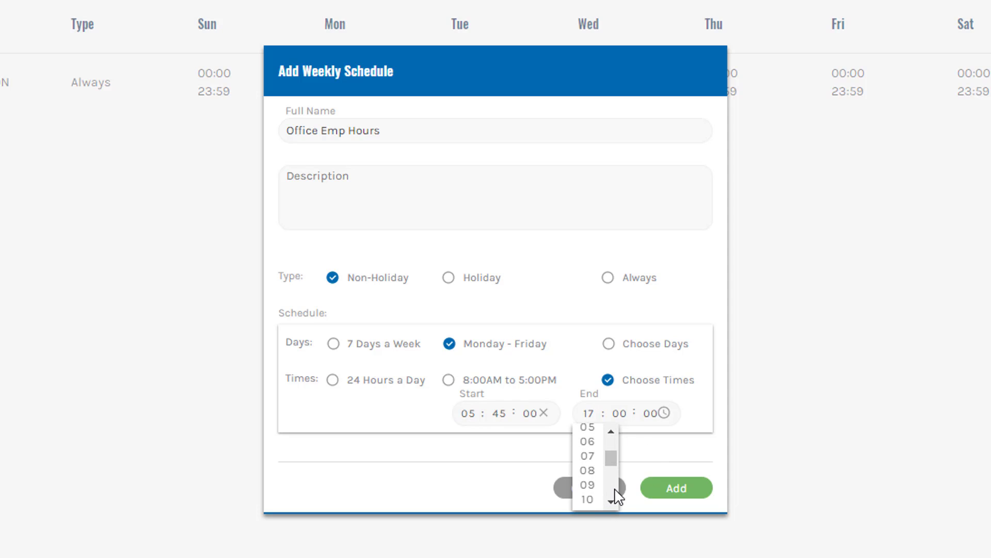
{"action": "left_click", "coordinate": [614, 490]}
{"action": "left_click", "coordinate": [614, 490]}
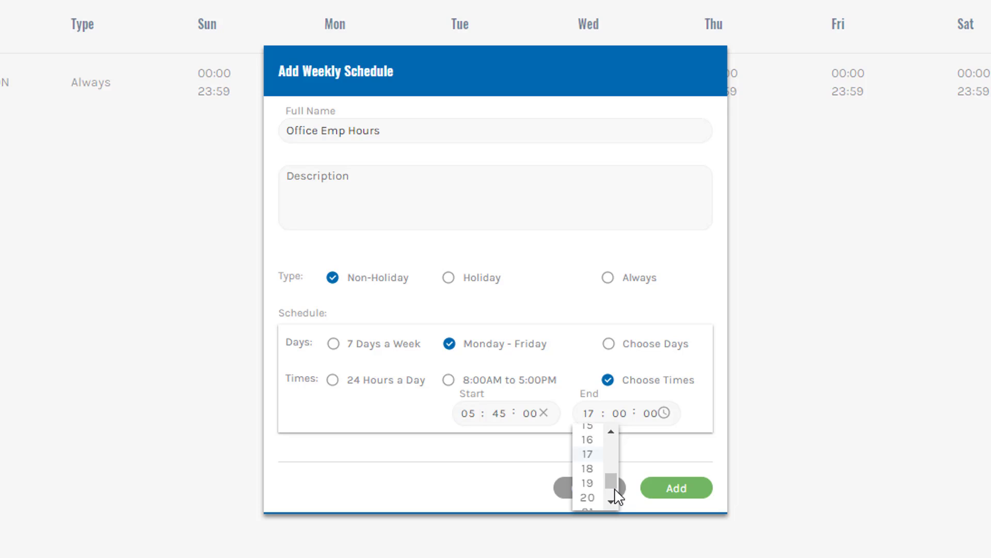
{"action": "left_click", "coordinate": [591, 449]}
{"action": "left_click", "coordinate": [620, 414]}
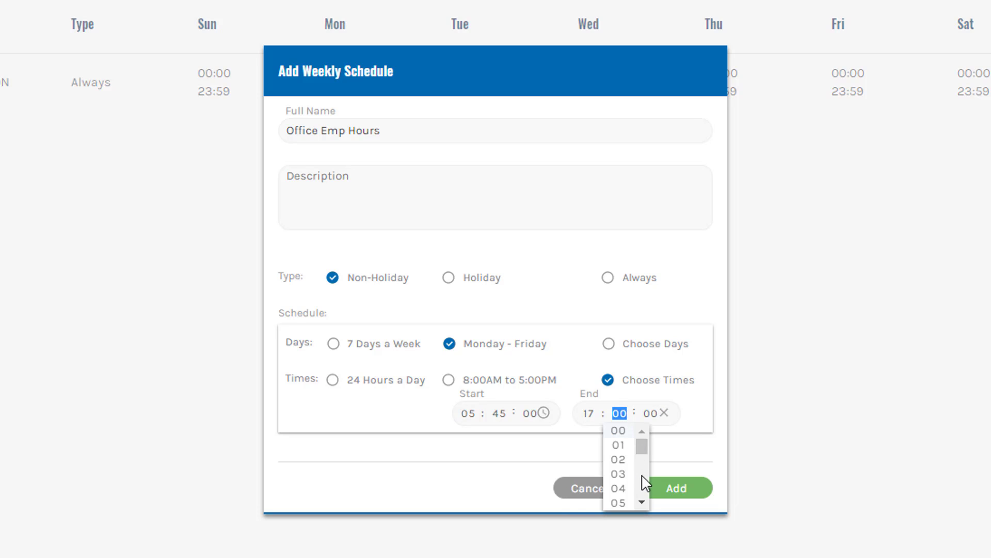
{"action": "scroll", "coordinate": [645, 479], "scroll_direction": "down", "scroll_amount": 7}
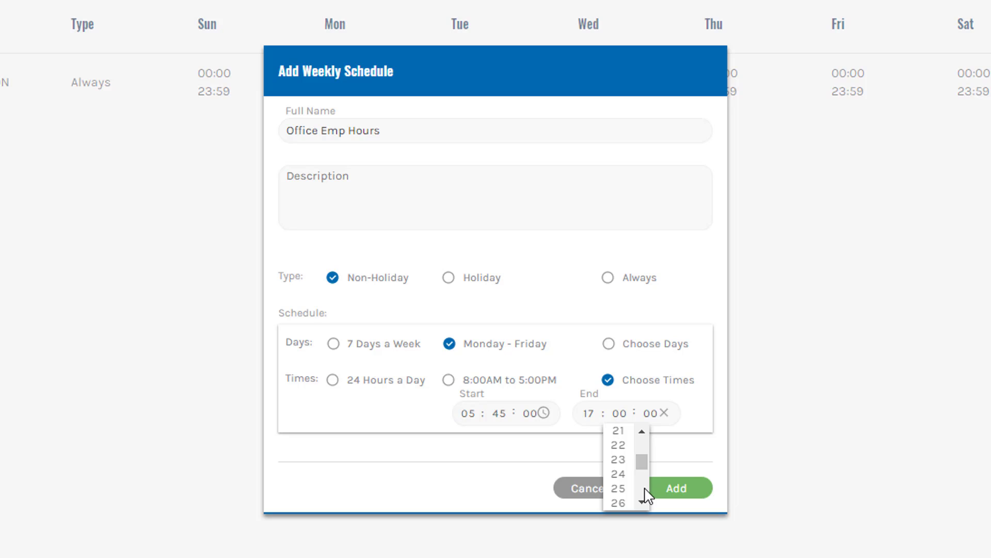
{"action": "scroll", "coordinate": [640, 491], "scroll_direction": "down", "scroll_amount": 2}
{"action": "left_click", "coordinate": [622, 489]}
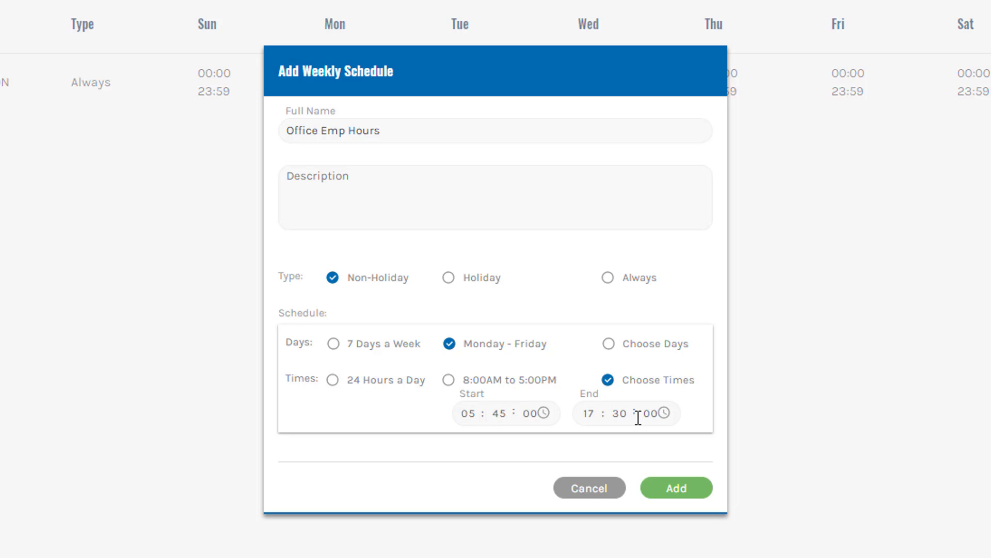
{"action": "left_click", "coordinate": [676, 488]}
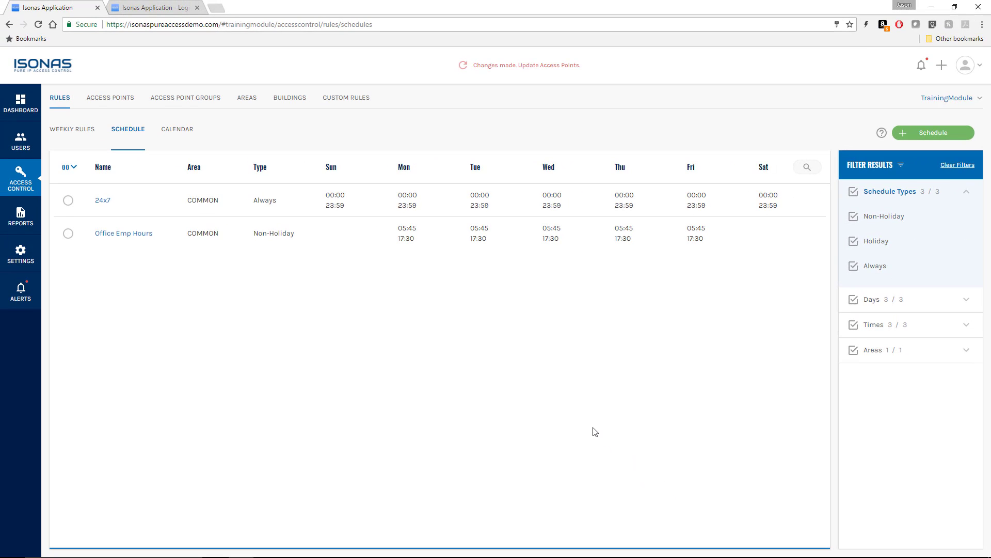
- Start another schedule named 'Warehouse Emp Hours'
{"action": "left_click", "coordinate": [908, 133]}
{"action": "left_click", "coordinate": [439, 230]}
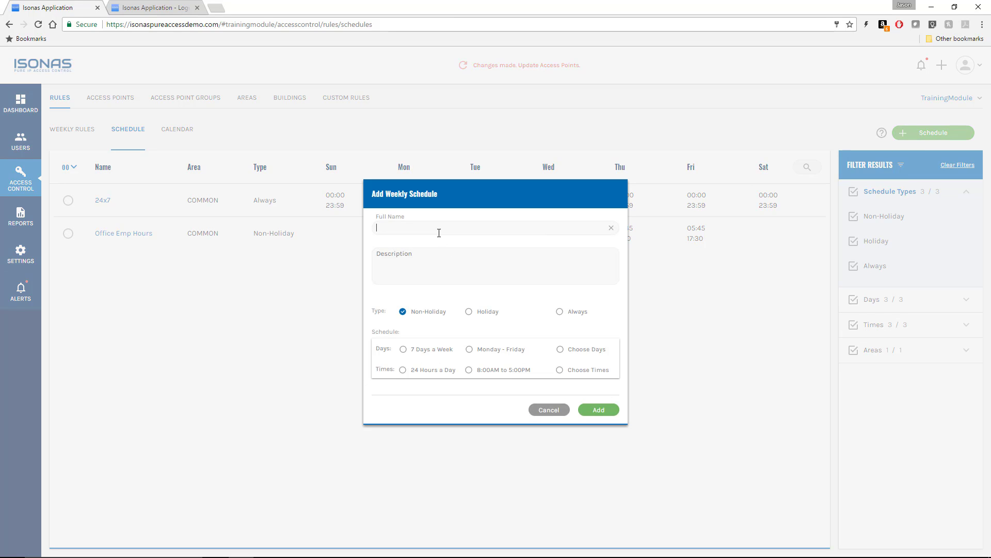
{"action": "type", "text": "Warehouse"}
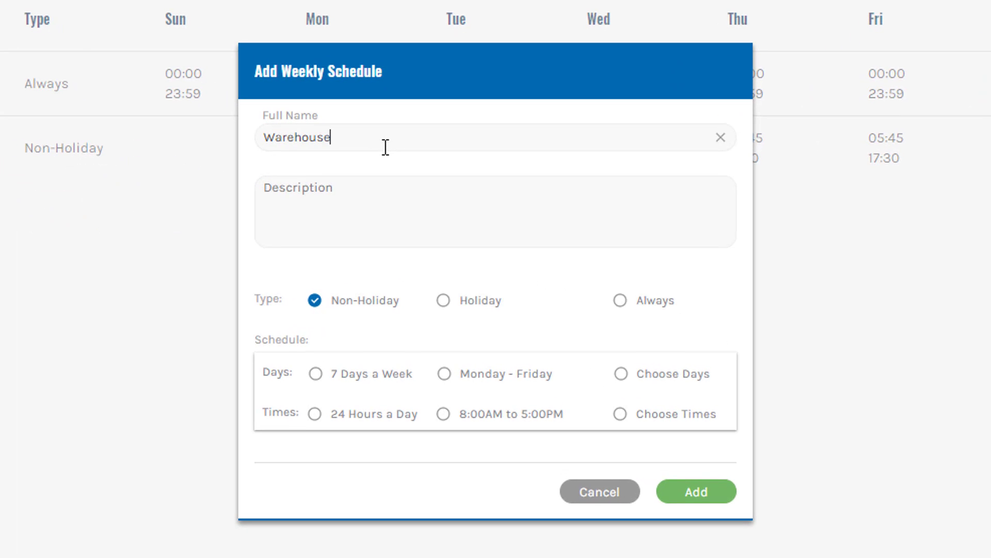
{"action": "type", "text": " Emp Hours"}
- Set custom start time 06:45 and end time 19:30
{"action": "left_click", "coordinate": [620, 414]}
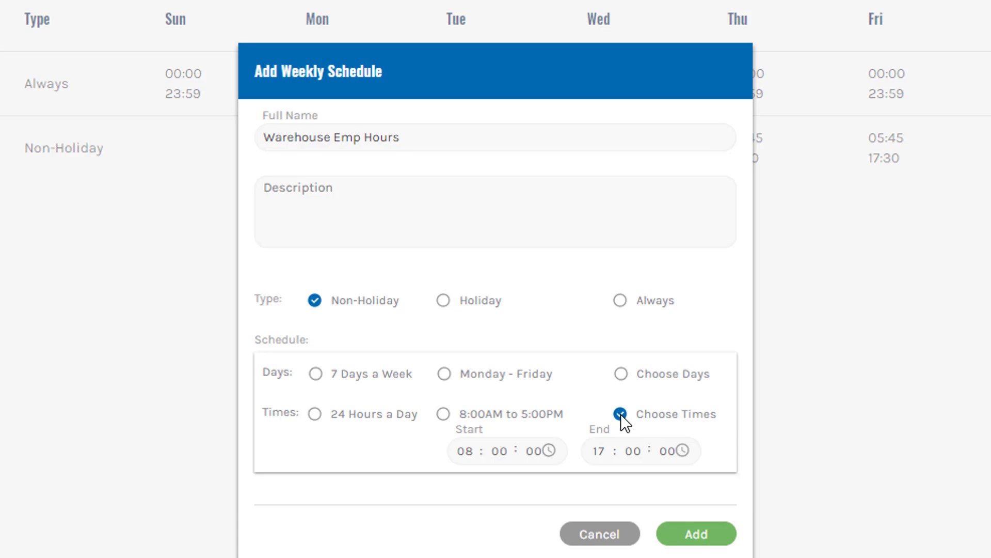
{"action": "left_click", "coordinate": [466, 451]}
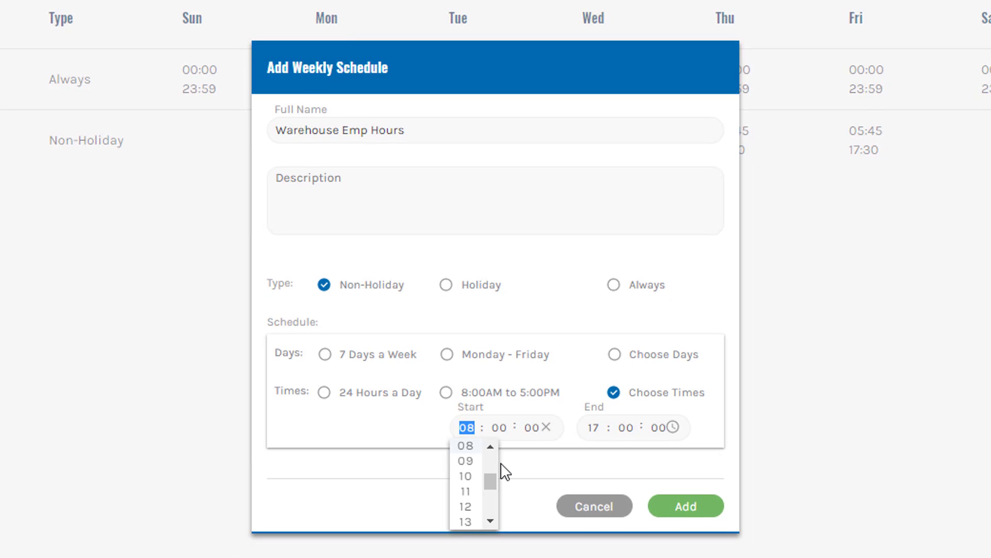
{"action": "type", "text": "06 : 45"}
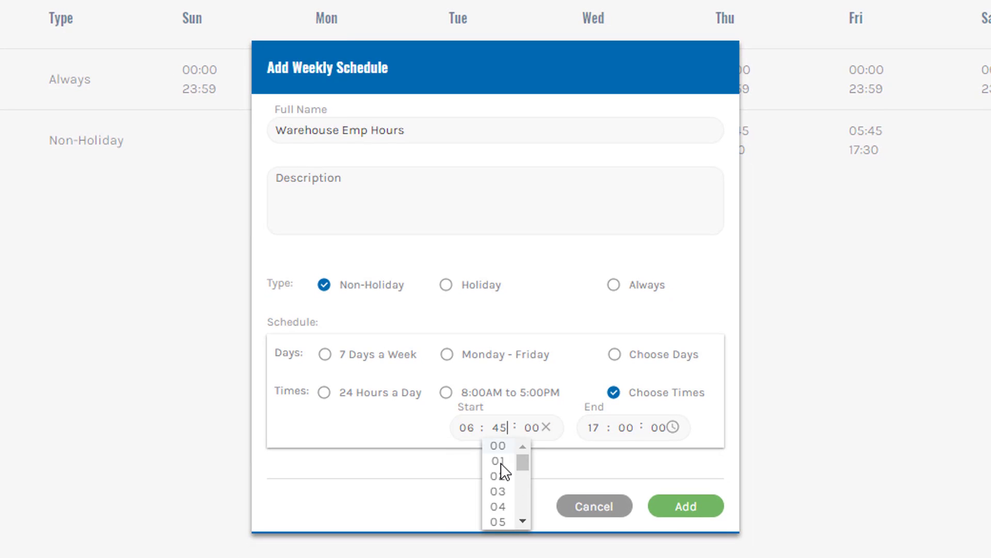
{"action": "key", "text": "Tab"}
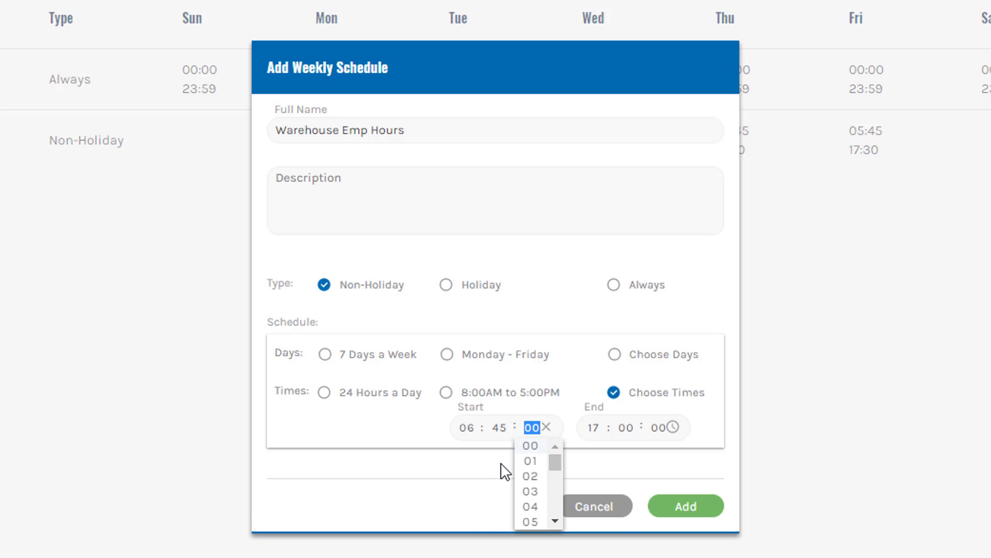
{"action": "key", "text": "Tab"}
{"action": "type", "text": "19"}
{"action": "key", "text": "Tab"}
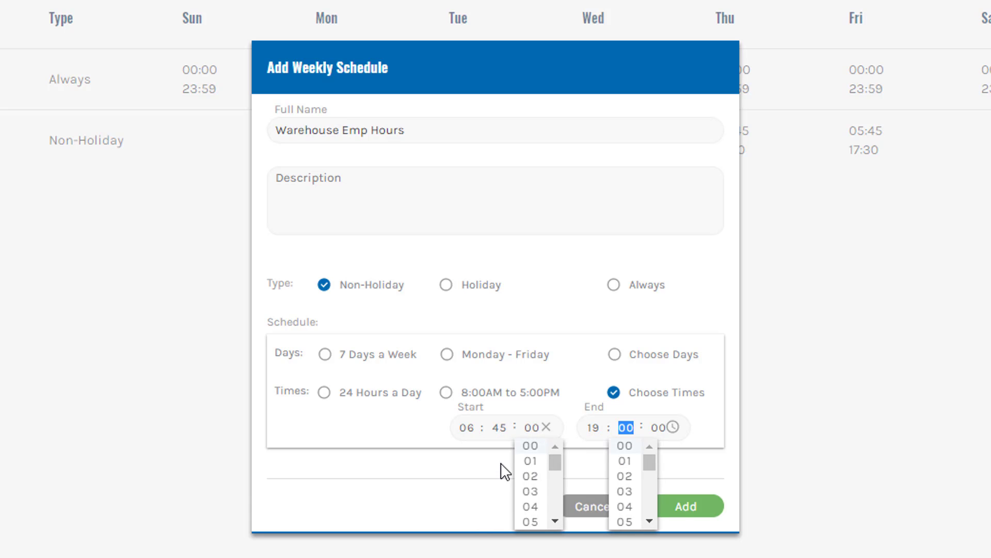
{"action": "type", "text": "30"}
{"action": "key", "text": "Tab"}
{"action": "left_click", "coordinate": [501, 463]}
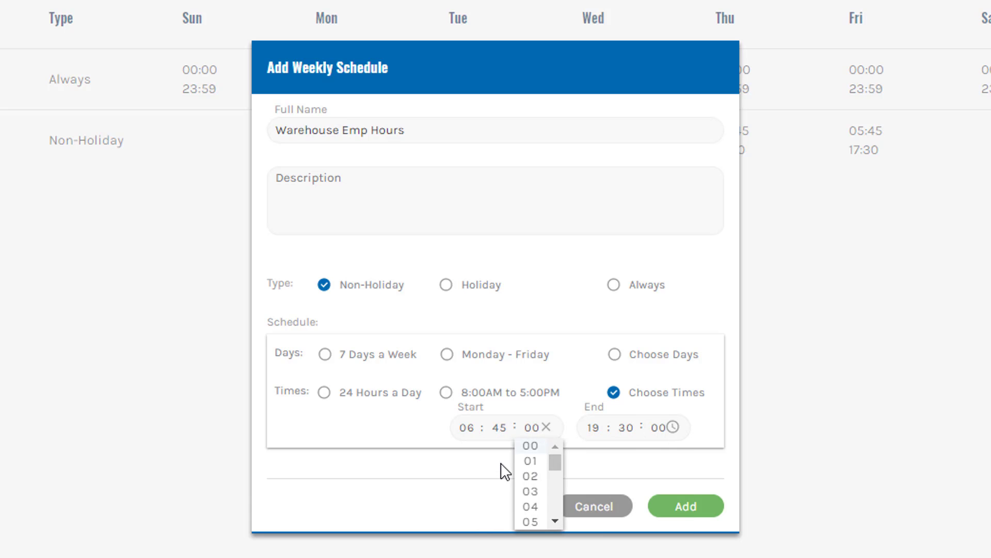
{"action": "left_click", "coordinate": [609, 466]}
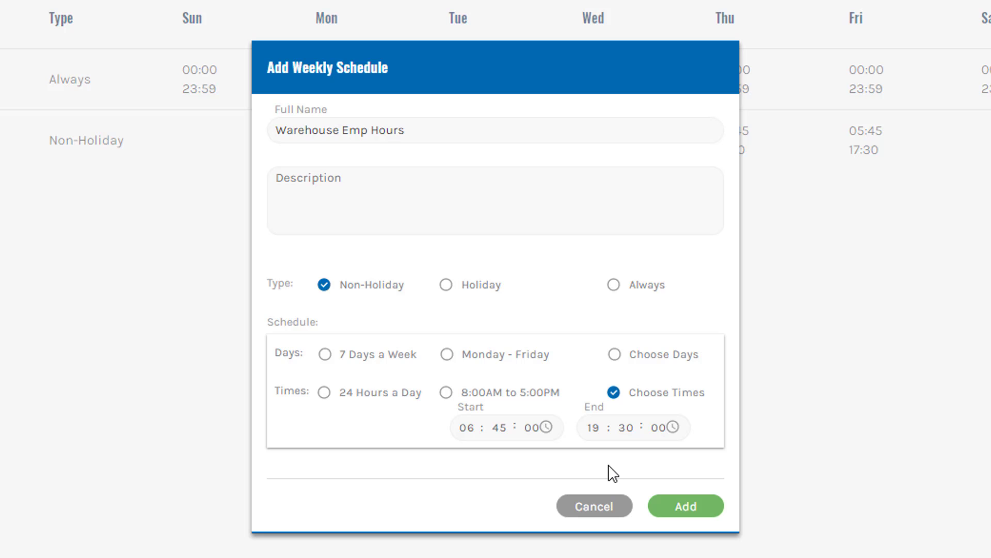
- Choose individual days: include Monday through Saturday and exclude Sunday
{"action": "left_click", "coordinate": [616, 354]}
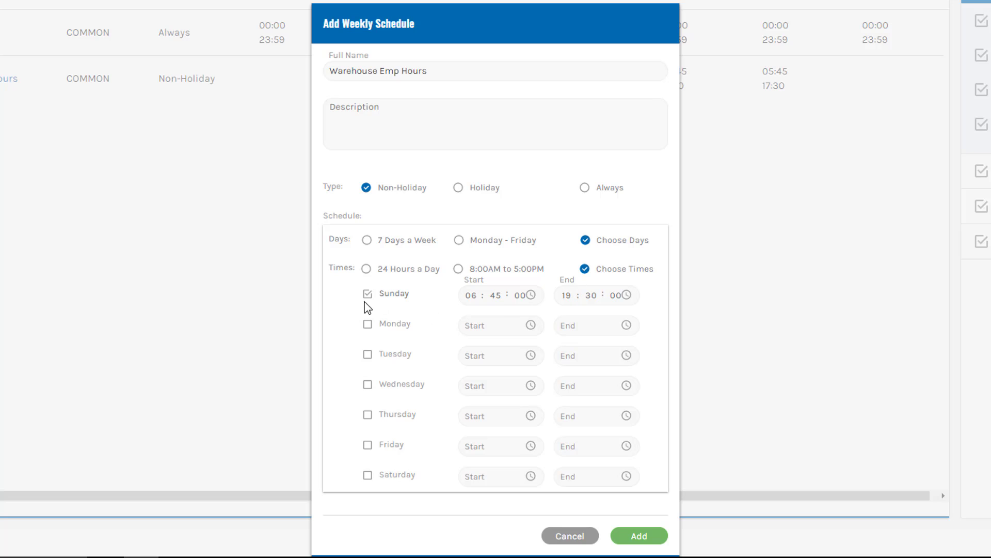
{"action": "left_click", "coordinate": [368, 324]}
{"action": "left_click", "coordinate": [367, 354]}
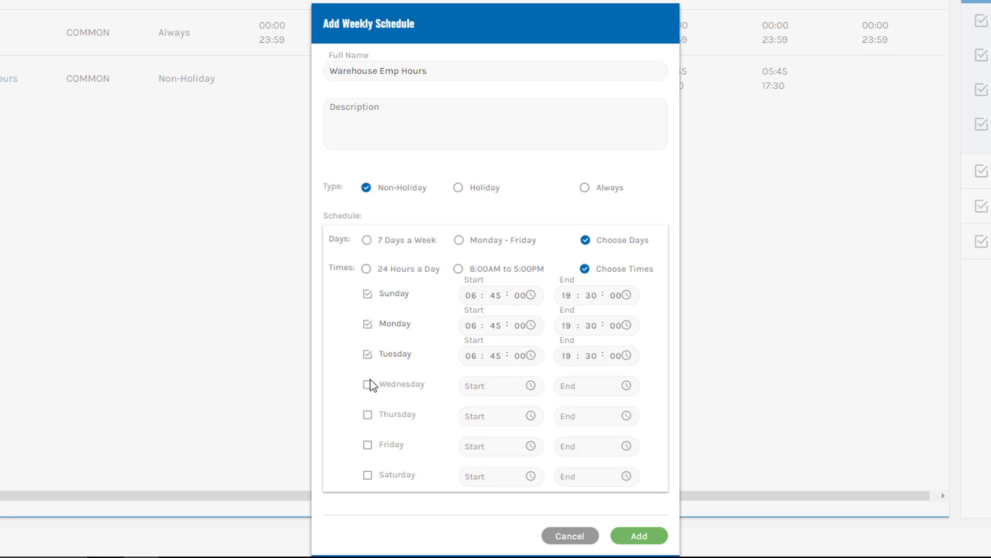
{"action": "left_click", "coordinate": [368, 384]}
{"action": "left_click", "coordinate": [368, 416]}
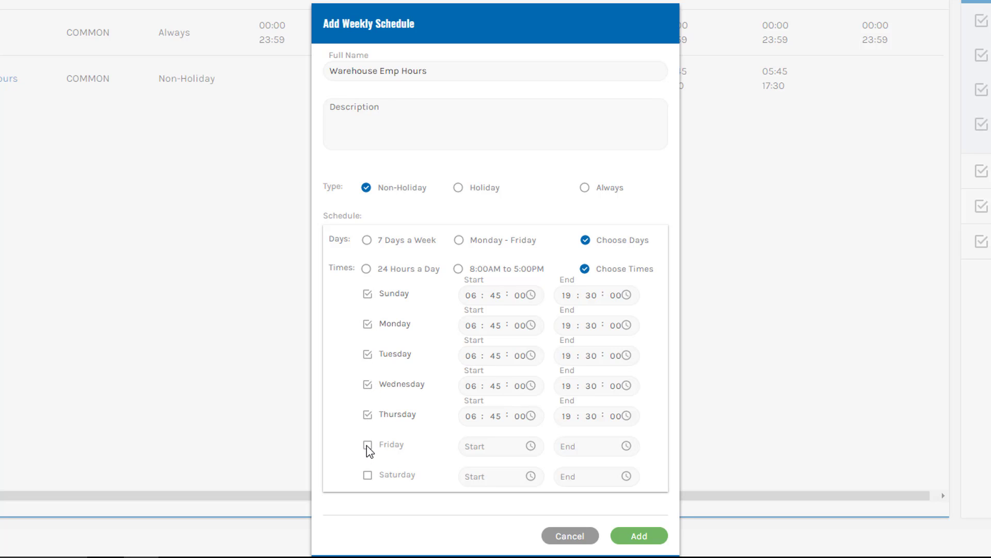
{"action": "left_click", "coordinate": [367, 445]}
{"action": "left_click", "coordinate": [367, 475]}
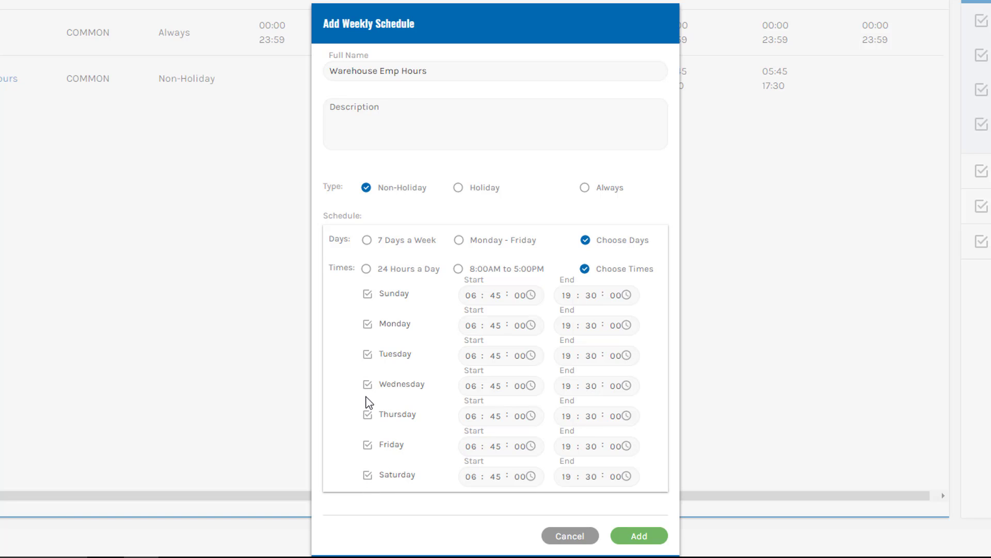
{"action": "left_click", "coordinate": [368, 294]}
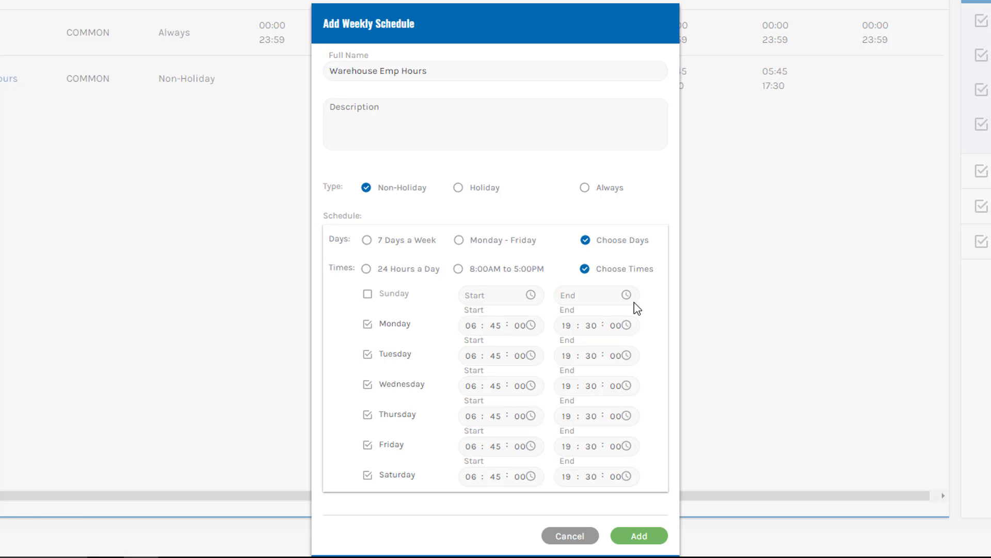
- Confirm Monday's end time stays 19:30 and add the Warehouse Emp Hours schedule
{"action": "left_click", "coordinate": [626, 328]}
{"action": "left_click", "coordinate": [626, 328]}
{"action": "left_click", "coordinate": [626, 328]}
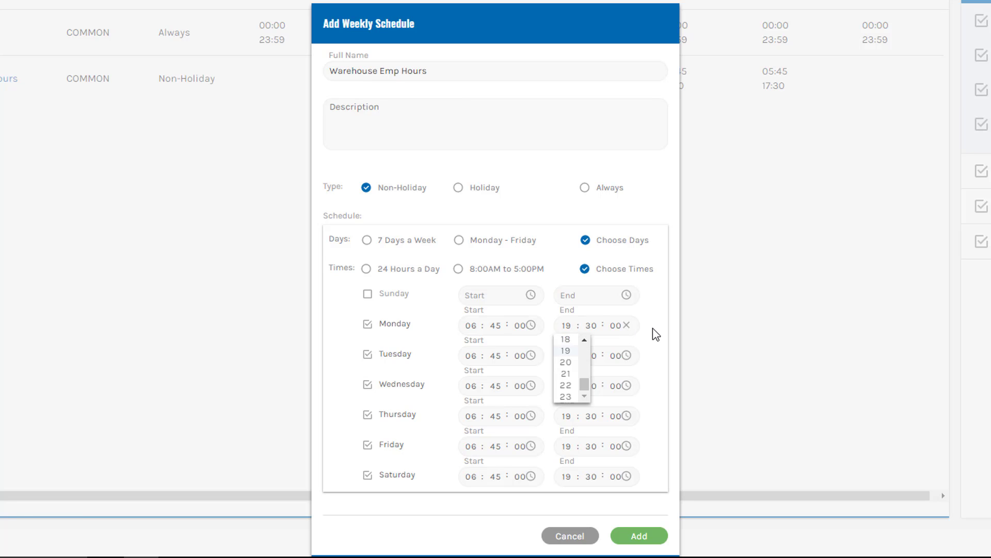
{"action": "left_click", "coordinate": [653, 328]}
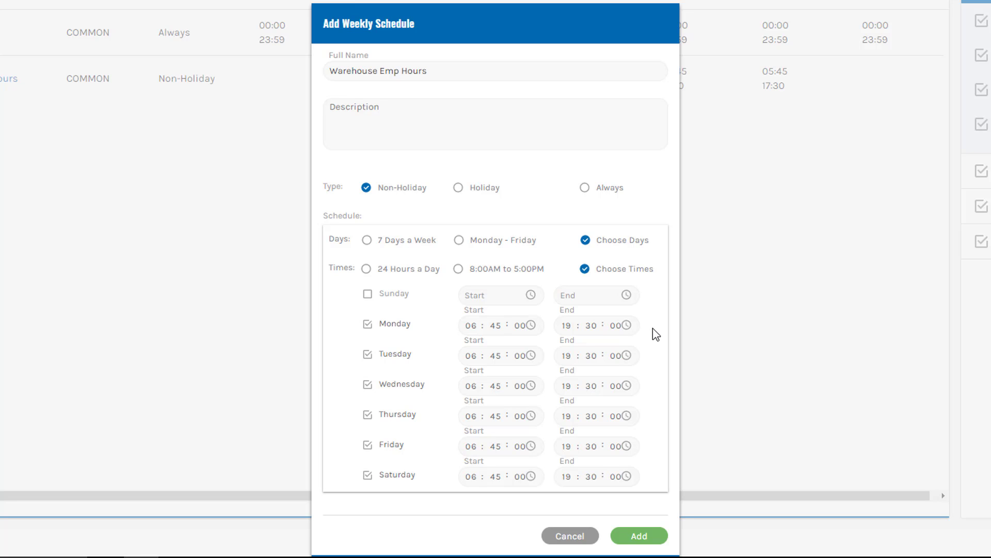
{"action": "left_click", "coordinate": [639, 536]}
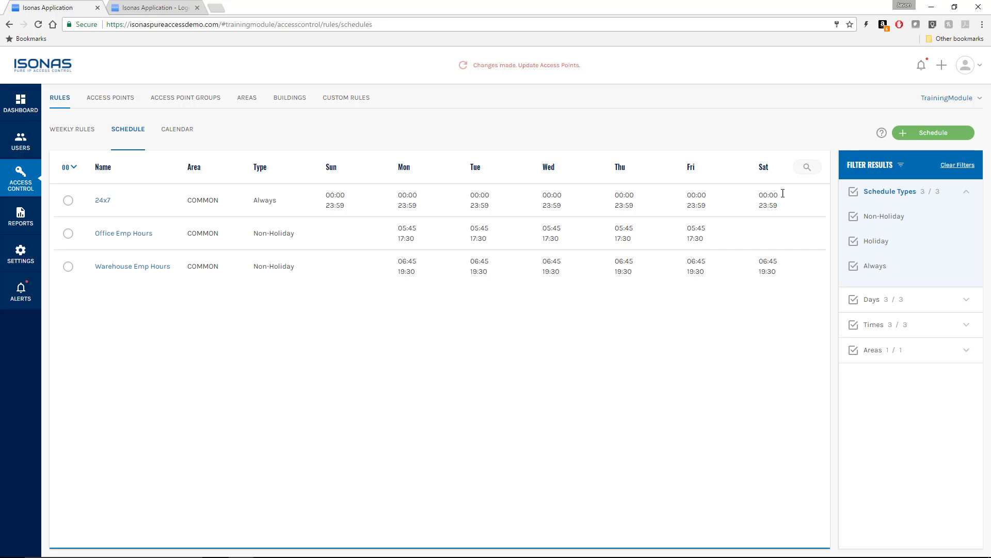
- Start a new schedule named 'UL Front Entry Time'
{"action": "left_click", "coordinate": [904, 133]}
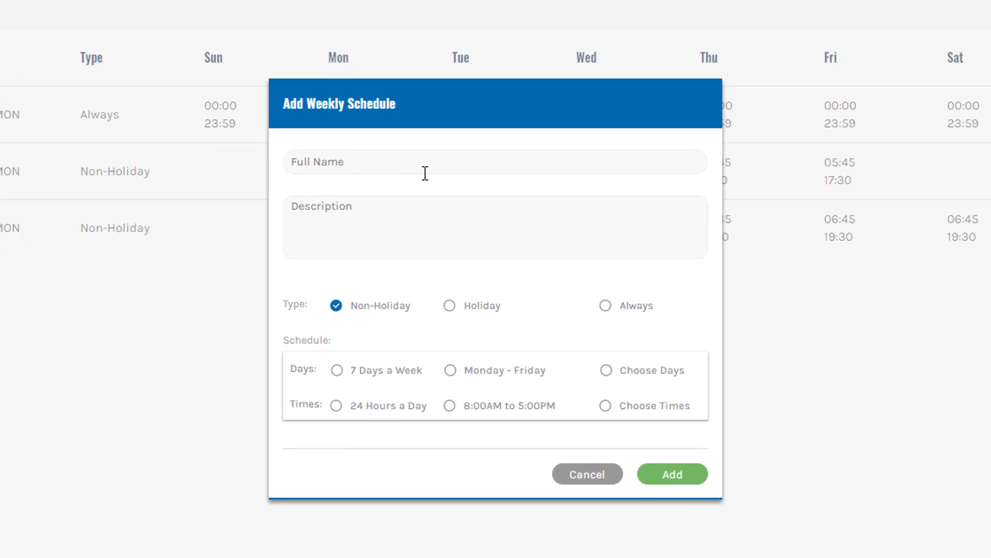
{"action": "left_click", "coordinate": [425, 171]}
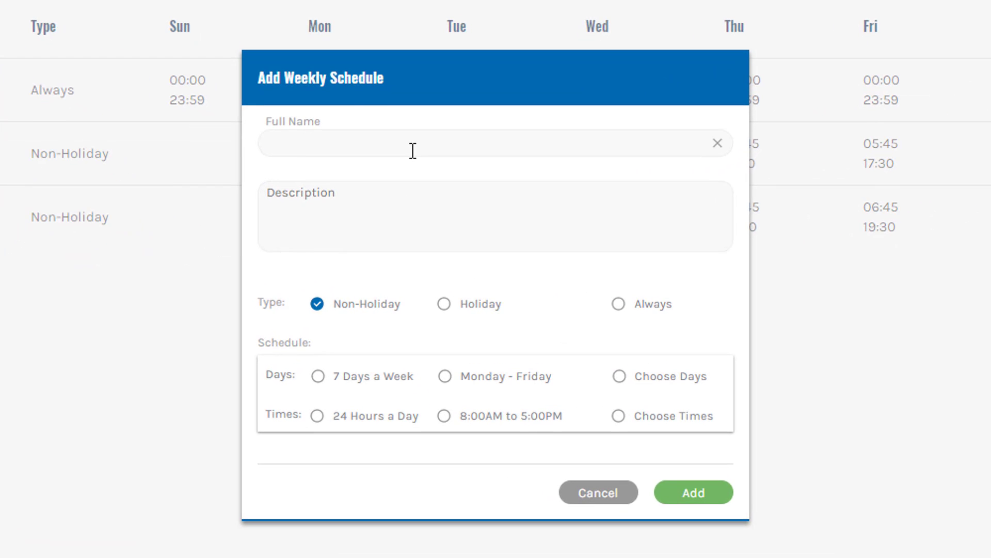
{"action": "type", "text": "UL Front Entry Time"}
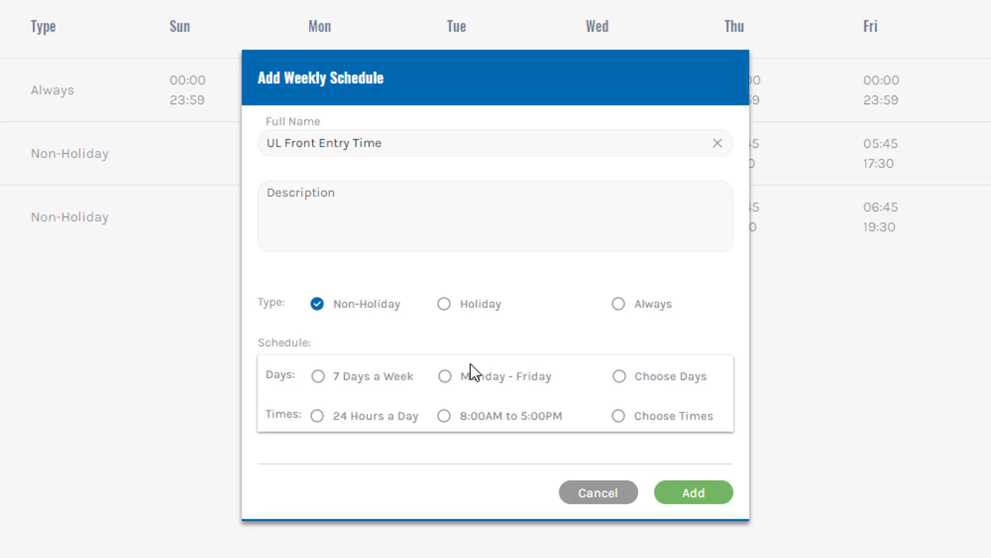
- Set custom times with start 09:00 and end 16:00
{"action": "left_click", "coordinate": [618, 416]}
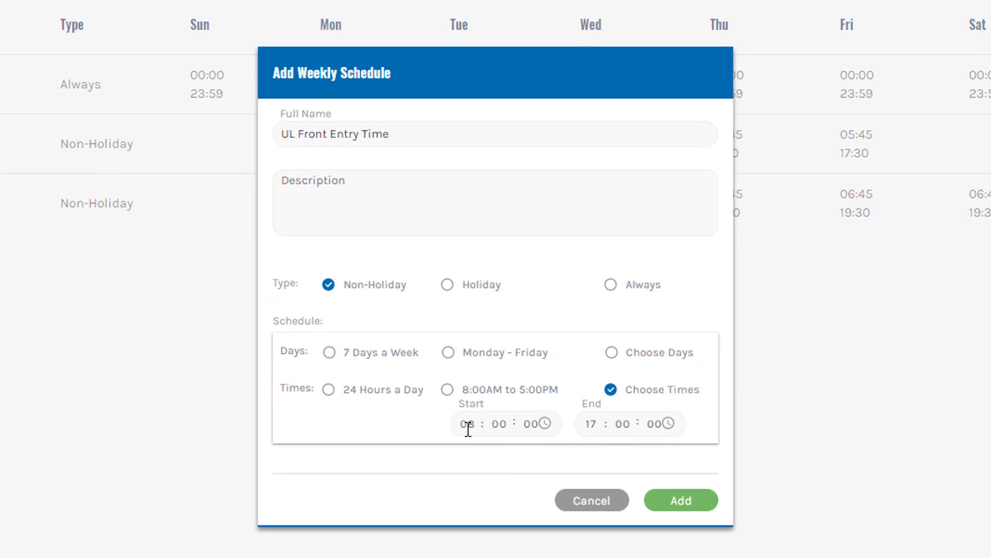
{"action": "left_click", "coordinate": [468, 426]}
{"action": "type", "text": "09"}
{"action": "key", "text": "Tab"}
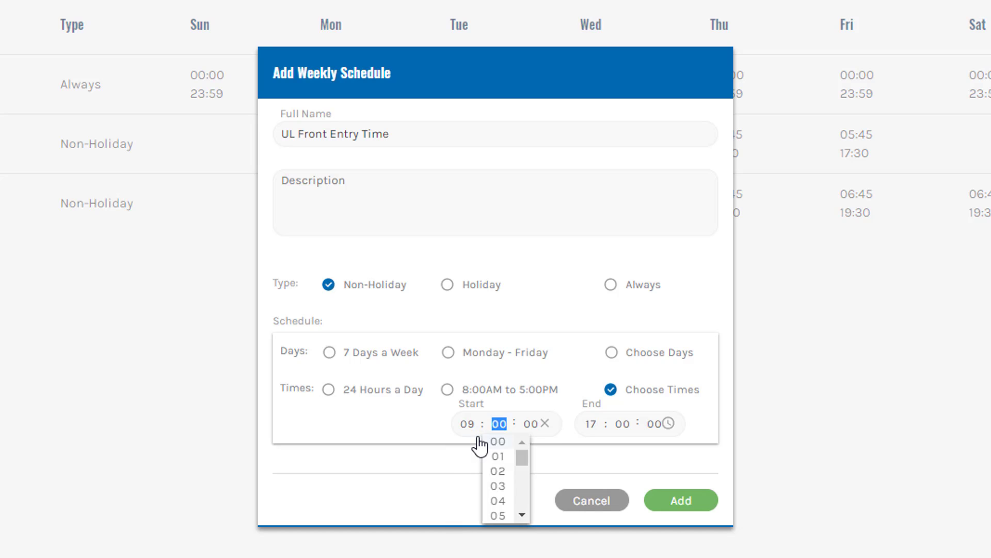
{"action": "key", "text": "Tab"}
{"action": "key", "text": "Tab"}
{"action": "type", "text": "16"}
{"action": "key", "text": "Tab"}
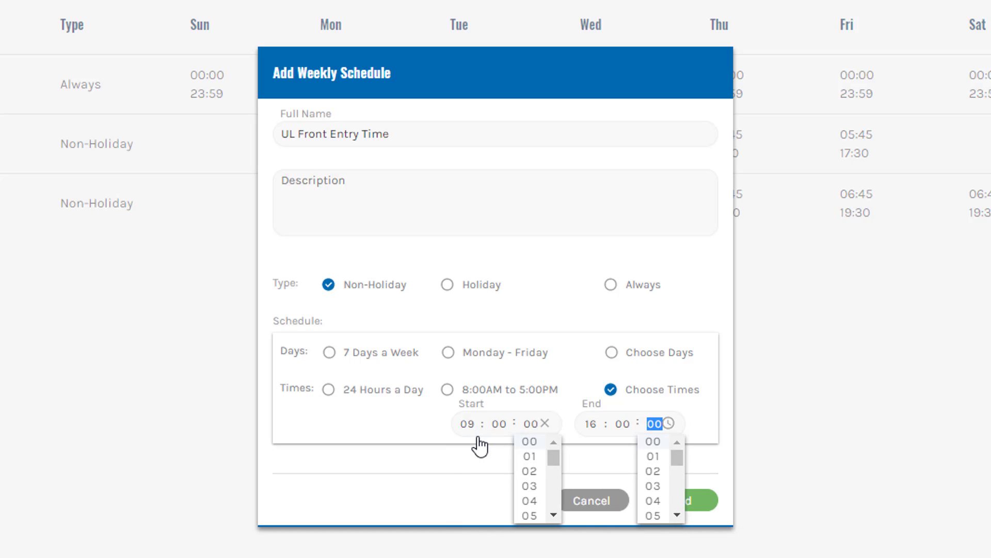
{"action": "key", "text": "Tab"}
{"action": "left_click", "coordinate": [602, 471]}
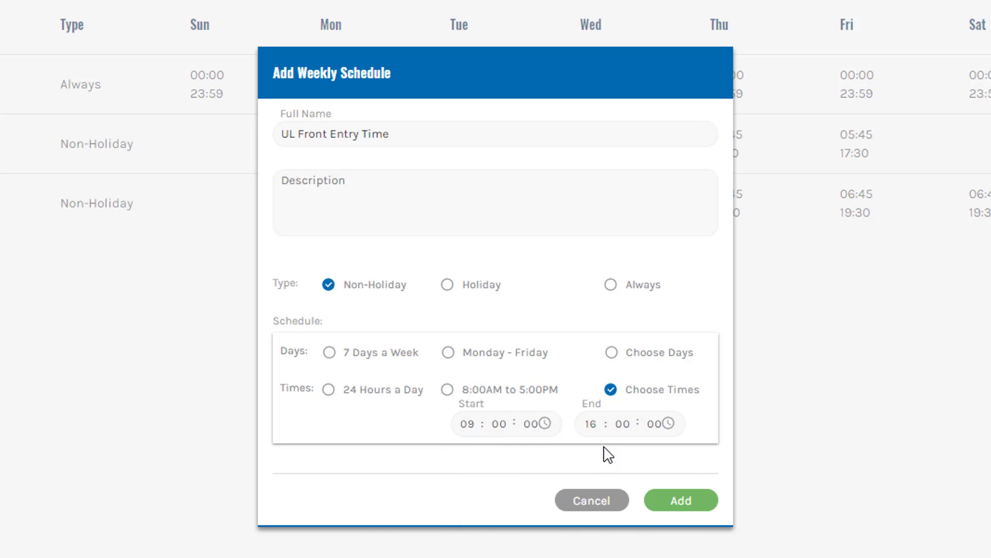
- Limit UL Front Entry Time to Monday–Thursday without Sunday, save it, and view the Weekly Rules list
{"action": "left_click", "coordinate": [613, 353]}
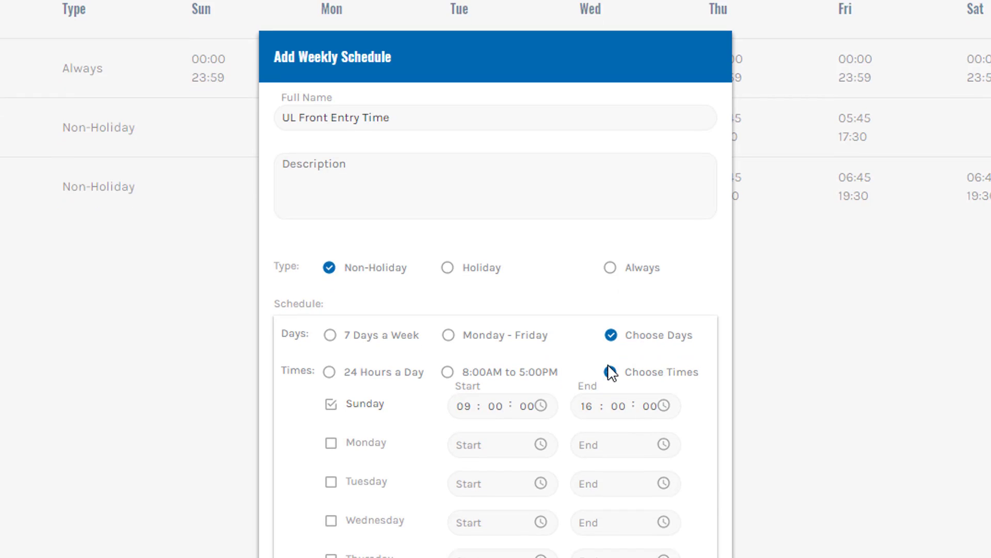
{"action": "left_click", "coordinate": [369, 326]}
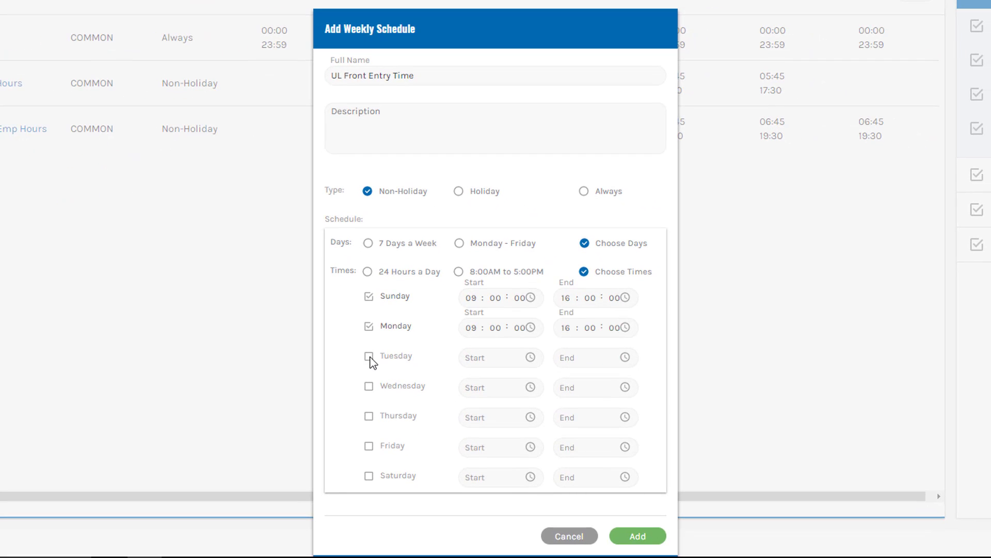
{"action": "left_click", "coordinate": [368, 357]}
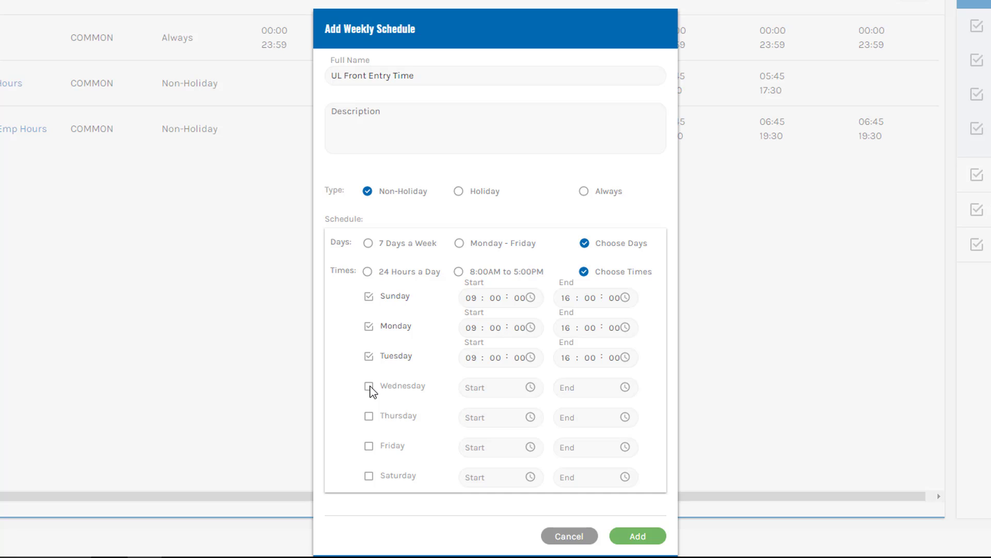
{"action": "left_click", "coordinate": [370, 414]}
{"action": "left_click", "coordinate": [368, 386]}
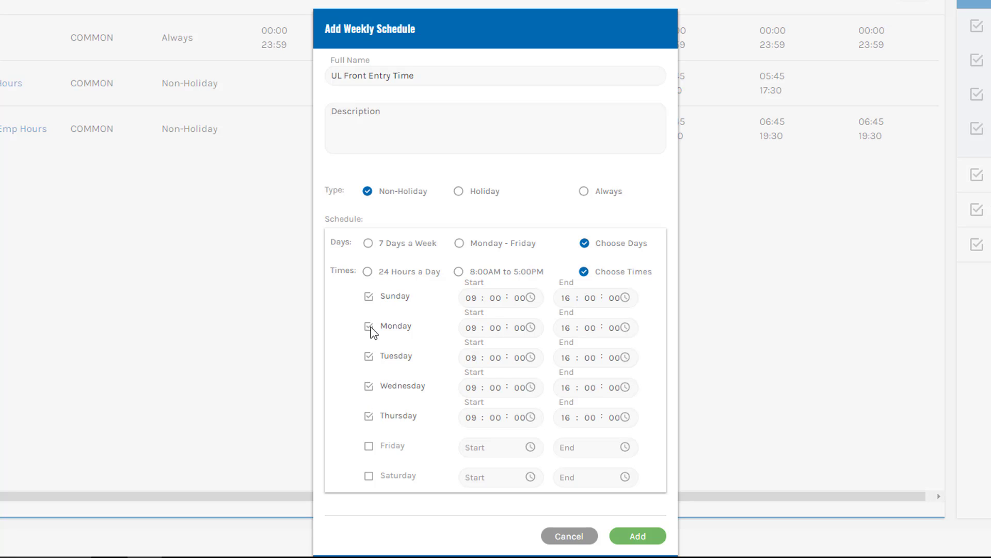
{"action": "left_click", "coordinate": [369, 297]}
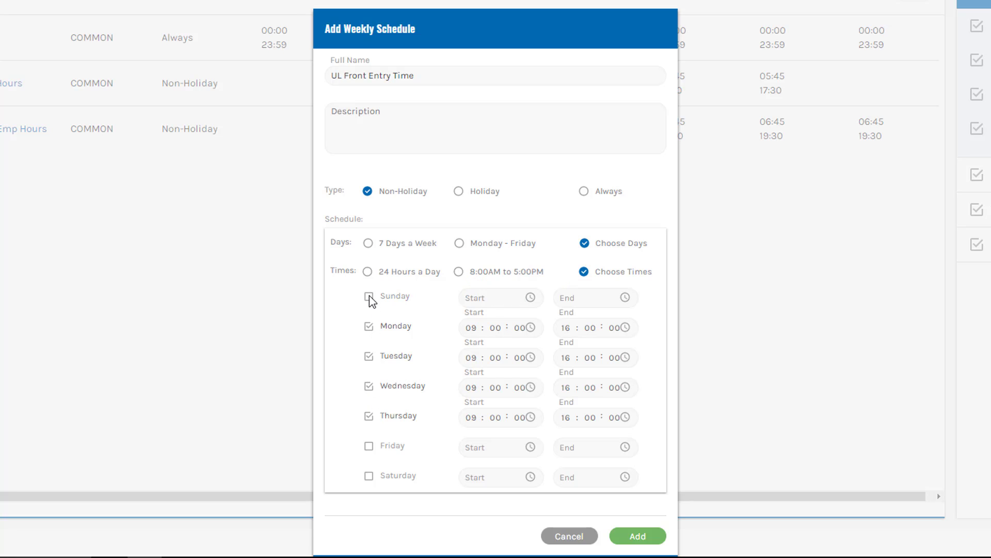
{"action": "left_click", "coordinate": [638, 536]}
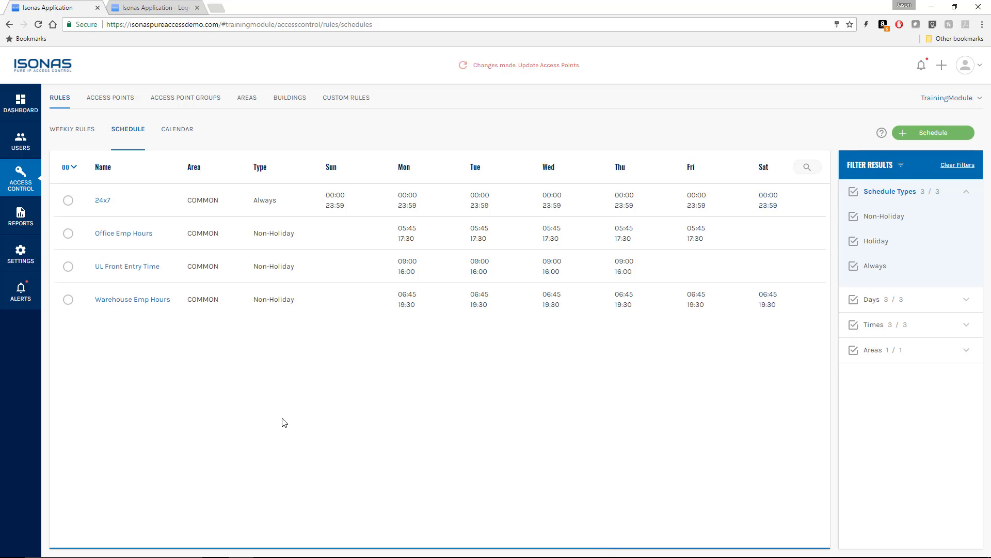
{"action": "left_click", "coordinate": [18, 176]}
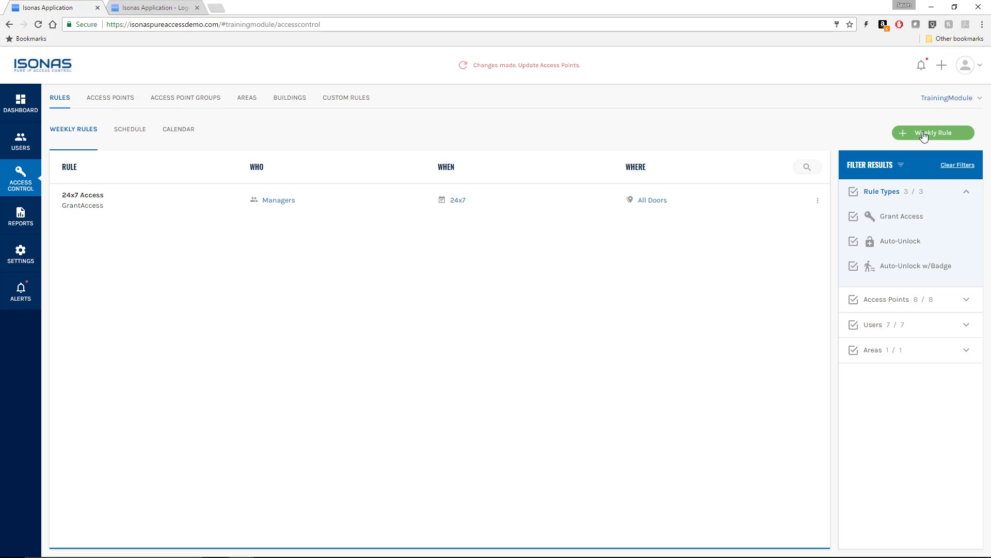
- Add a weekly rule named 'Office Emp Access' with rule type Grant Access
{"action": "left_click", "coordinate": [923, 133]}
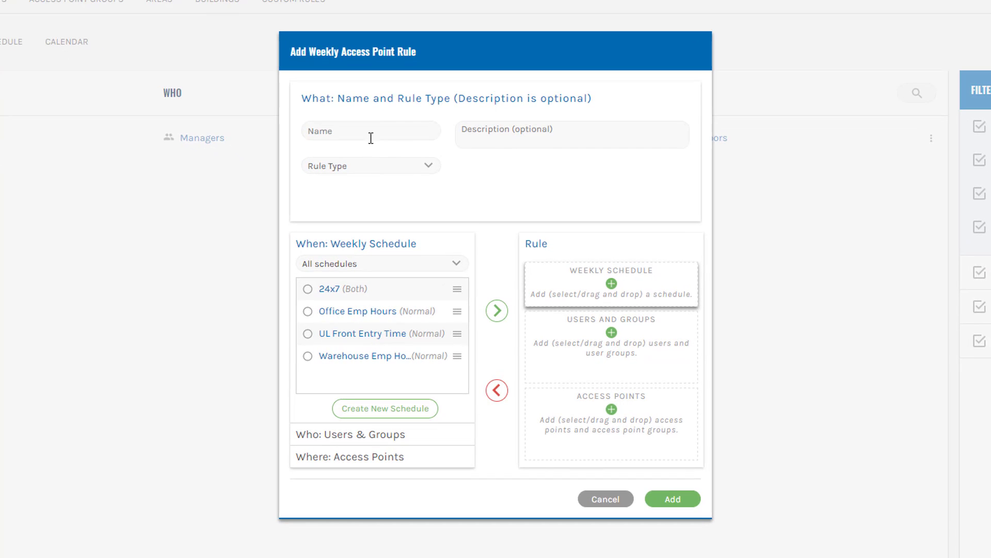
{"action": "left_click", "coordinate": [369, 151]}
{"action": "type", "text": "Offic"}
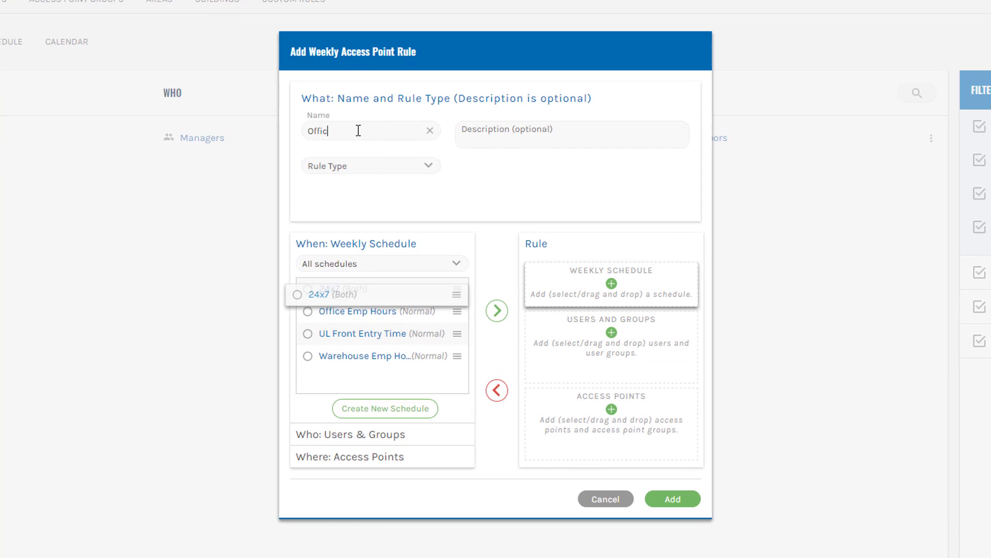
{"action": "type", "text": "e Emp Hccess"}
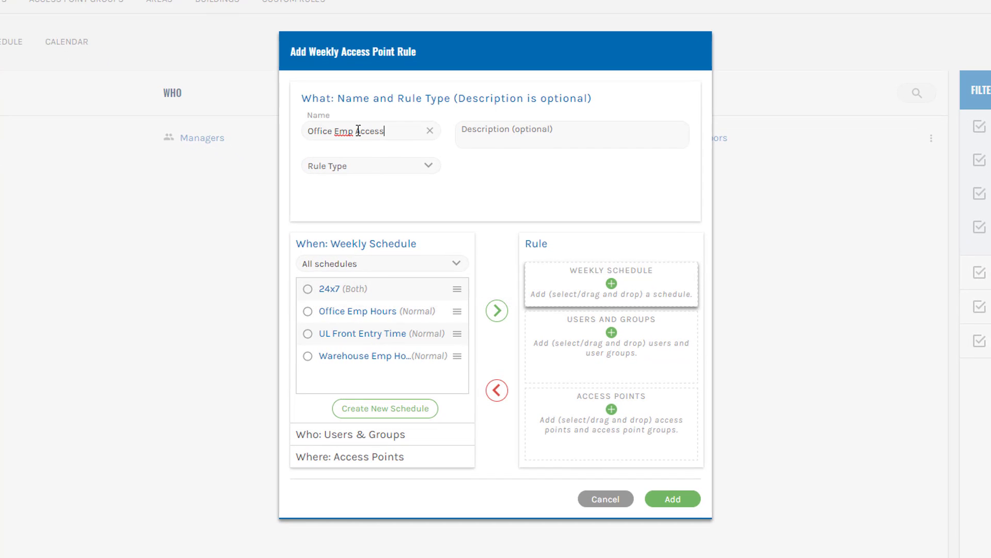
{"action": "left_click", "coordinate": [429, 167]}
{"action": "left_click", "coordinate": [395, 185]}
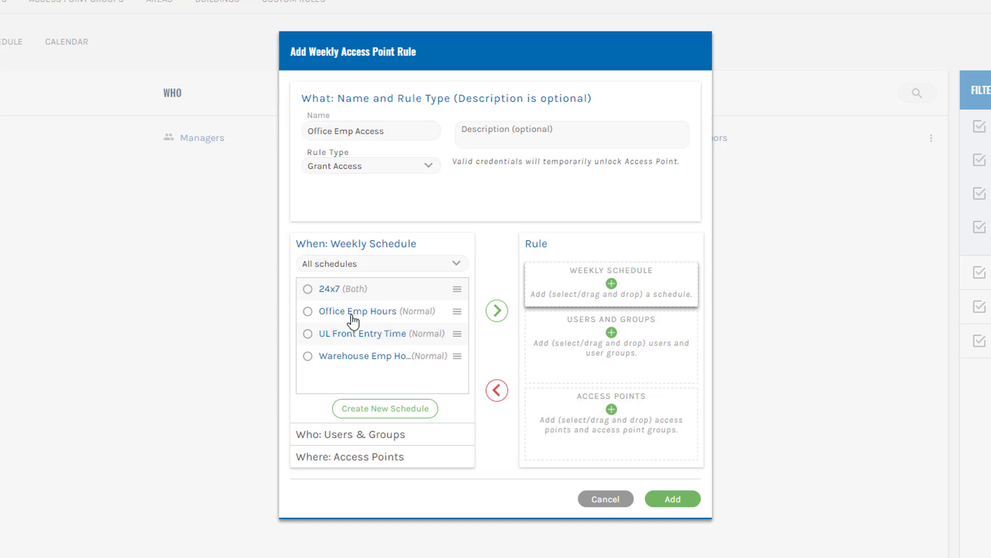
- Drag Office Emp Hours, the Office Emp group and Office Emp Doors into the Office Emp Access rule
{"action": "left_click_drag", "start_coordinate": [348, 313], "coordinate": [580, 289]}
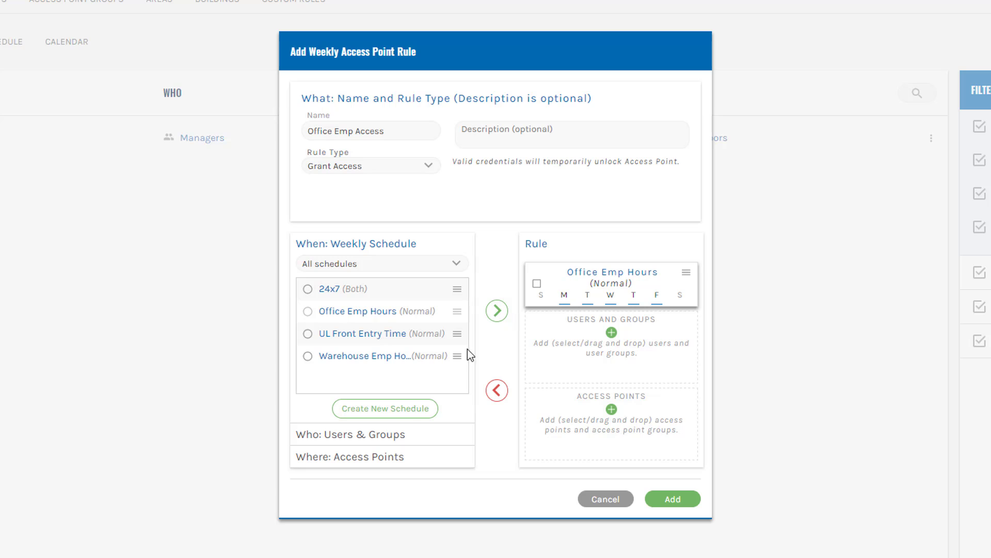
{"action": "left_click", "coordinate": [353, 439]}
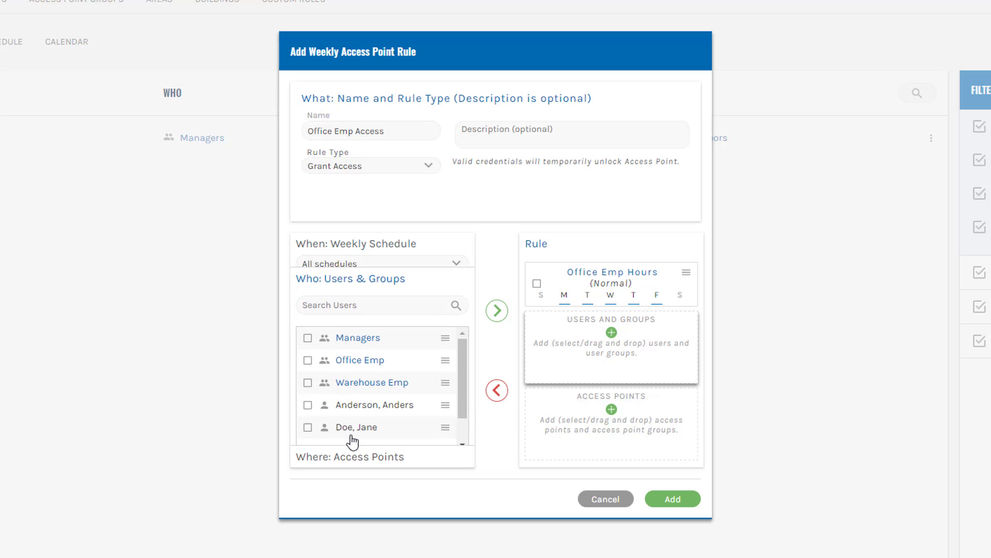
{"action": "left_click_drag", "start_coordinate": [356, 355], "coordinate": [590, 347]}
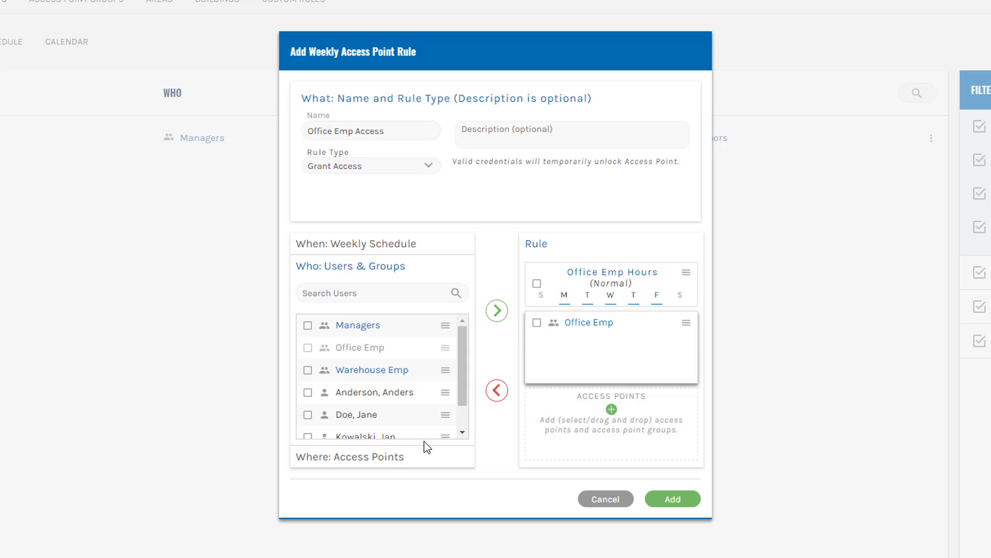
{"action": "left_click", "coordinate": [350, 464]}
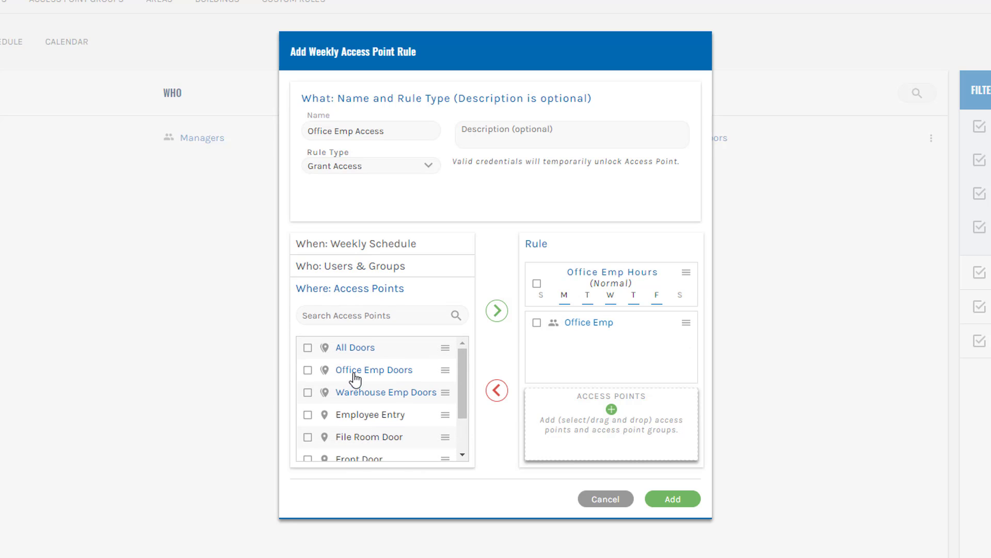
{"action": "left_click_drag", "start_coordinate": [353, 371], "coordinate": [588, 433]}
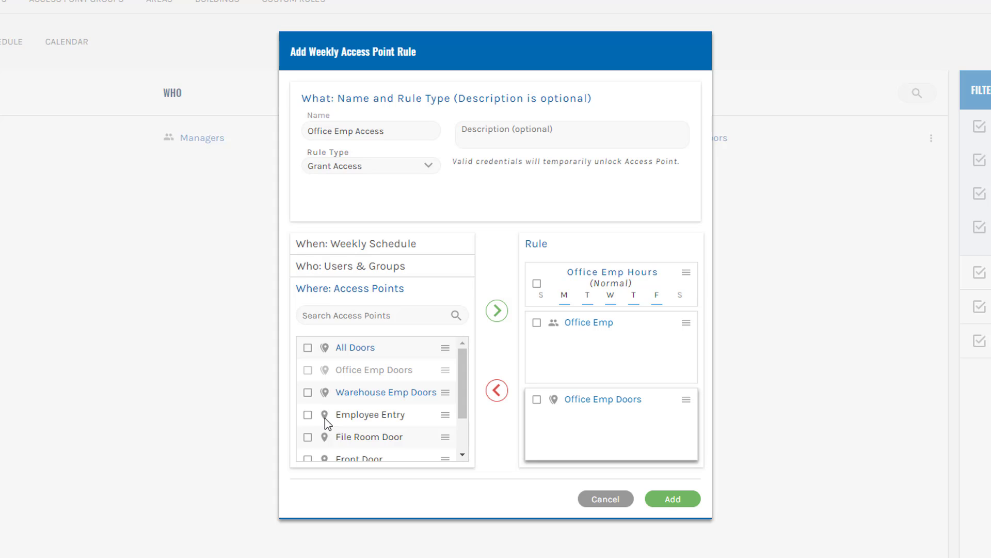
- Try Employee Entry and Front Door as access points, restore Office Emp Doors alone, and save the rule
{"action": "left_click", "coordinate": [495, 395]}
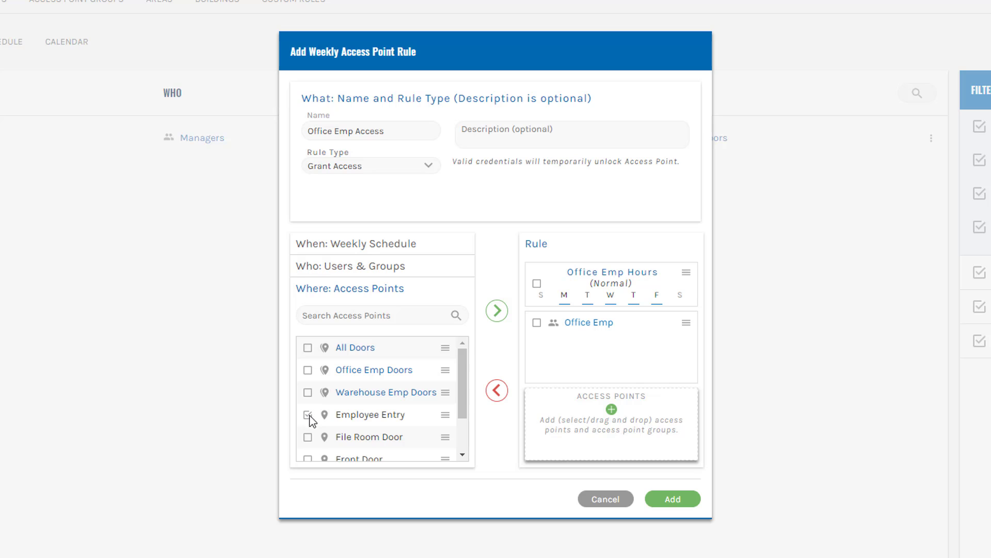
{"action": "left_click", "coordinate": [494, 312]}
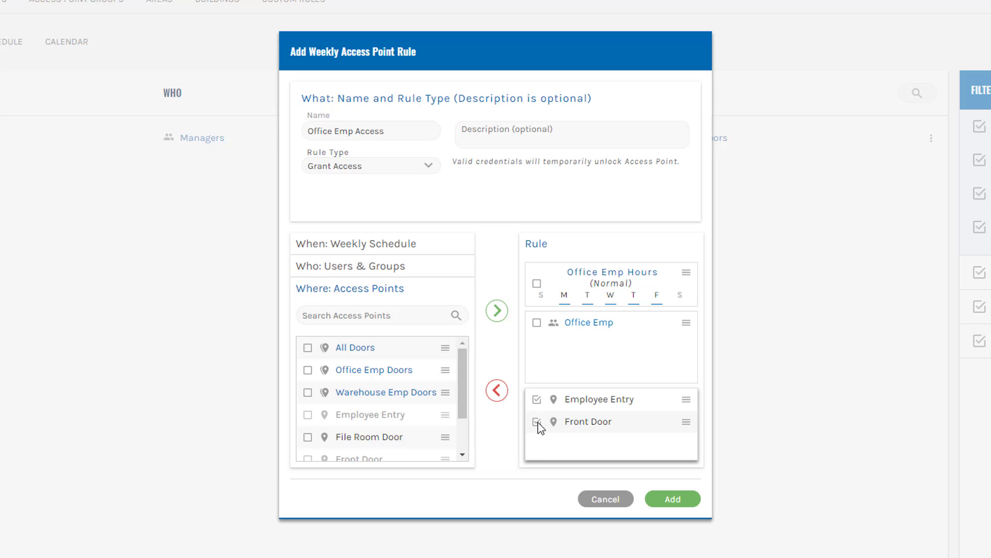
{"action": "left_click", "coordinate": [497, 391]}
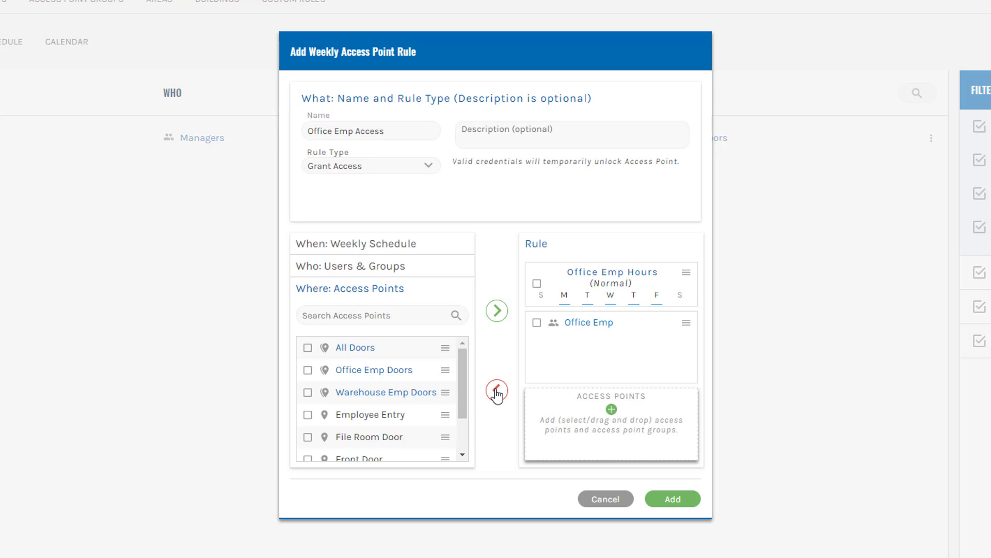
{"action": "left_click_drag", "start_coordinate": [347, 376], "coordinate": [581, 414]}
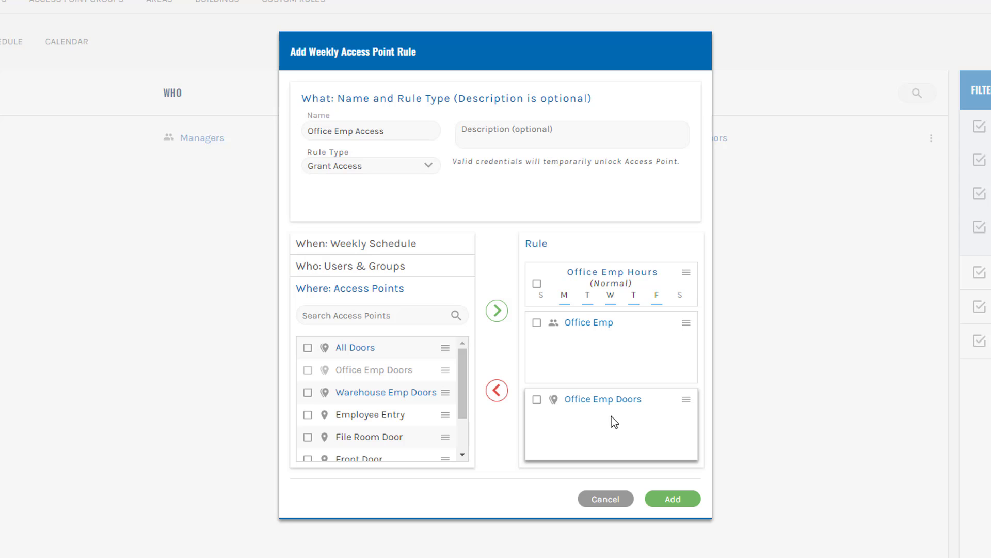
{"action": "left_click", "coordinate": [669, 497]}
- Start a new weekly rule named 'Warehouse Emp Access' with rule type Grant Access
{"action": "left_click", "coordinate": [910, 135]}
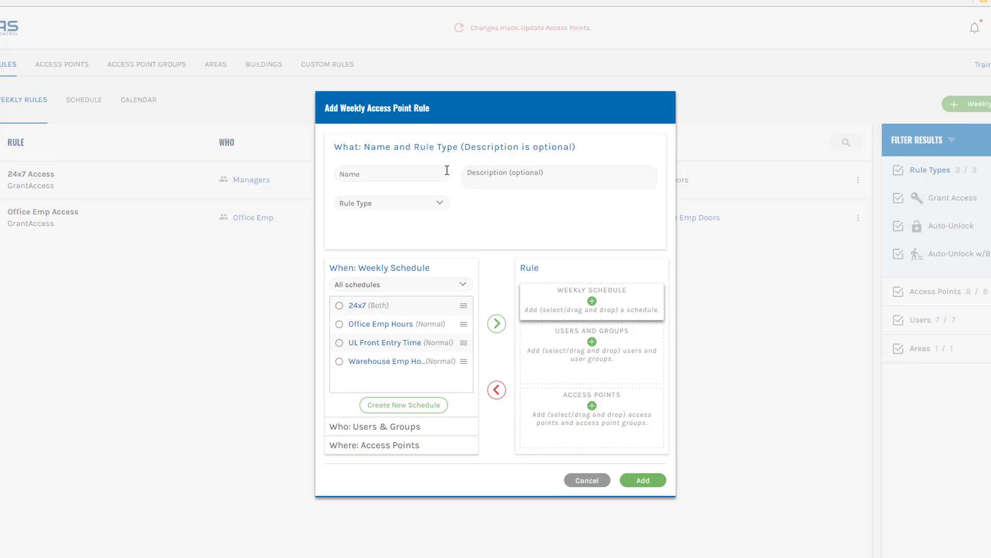
{"action": "left_click", "coordinate": [405, 176]}
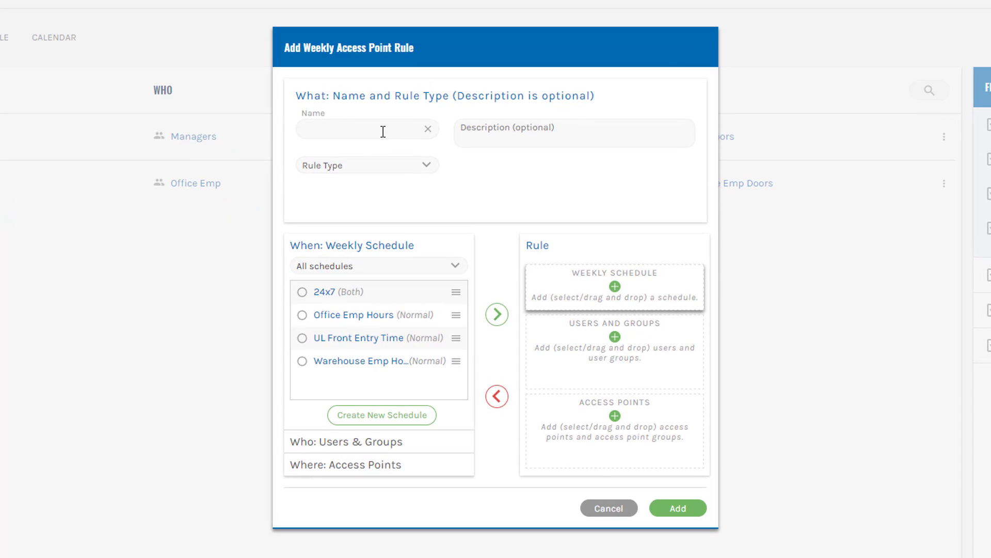
{"action": "type", "text": "Arehouse Emp "}
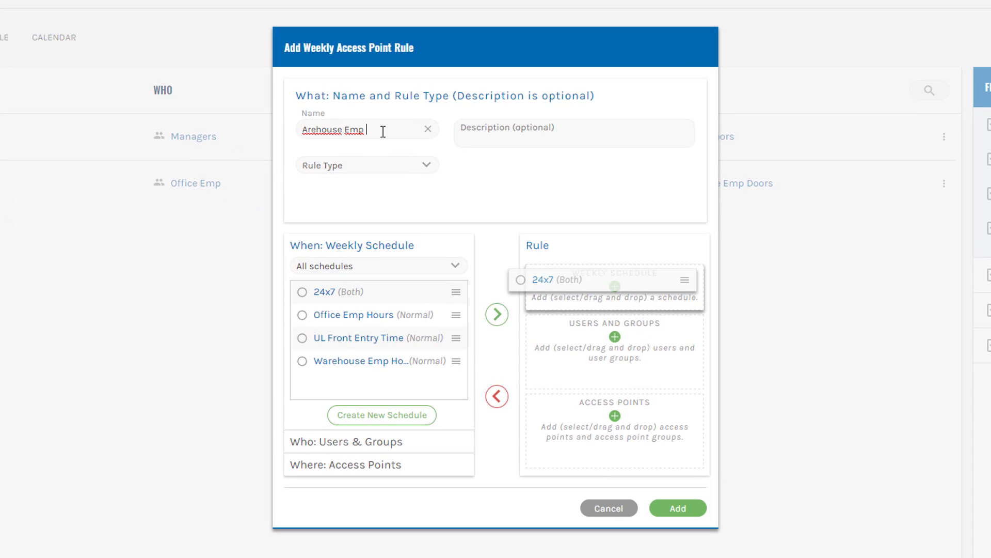
{"action": "type", "text": "Access"}
{"action": "type", "text": "W"}
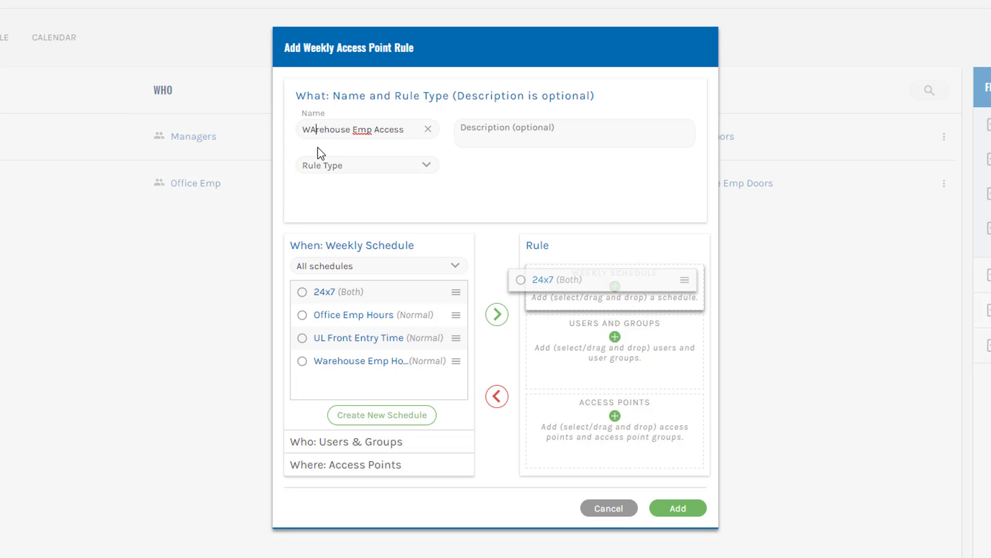
{"action": "key", "text": "Delete"}
{"action": "type", "text": "a"}
{"action": "left_click", "coordinate": [341, 165]}
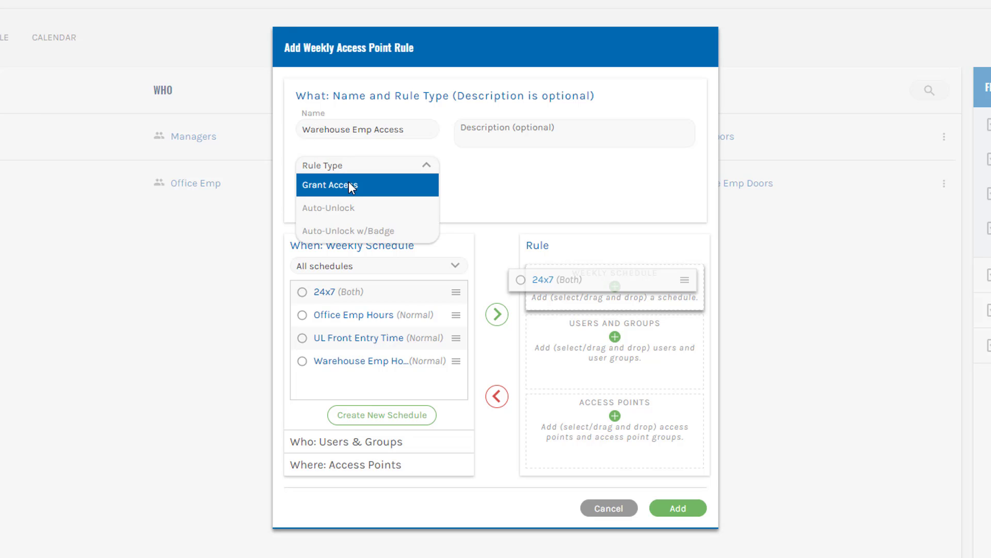
{"action": "left_click", "coordinate": [351, 186]}
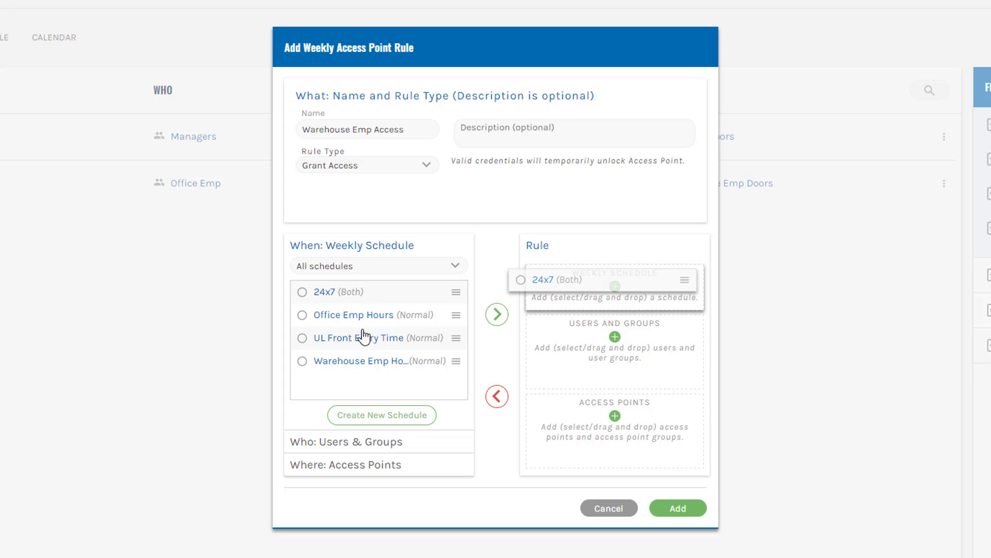
- Add Warehouse Emp Hours, the Warehouse Emp group and Warehouse Emp Doors, then save the rule
{"action": "left_click_drag", "start_coordinate": [343, 367], "coordinate": [577, 281]}
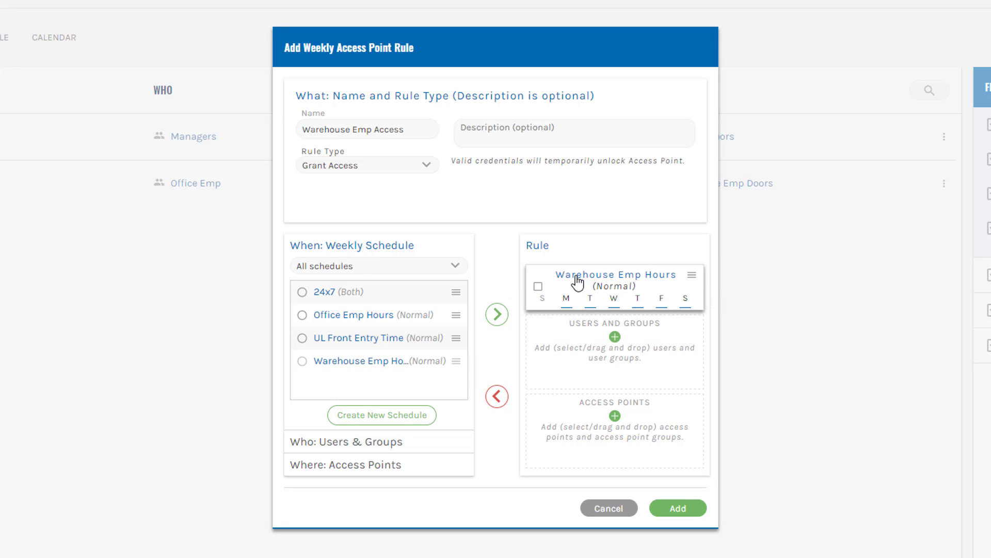
{"action": "left_click", "coordinate": [347, 444]}
{"action": "left_click_drag", "start_coordinate": [356, 380], "coordinate": [574, 355]}
{"action": "left_click", "coordinate": [365, 465]}
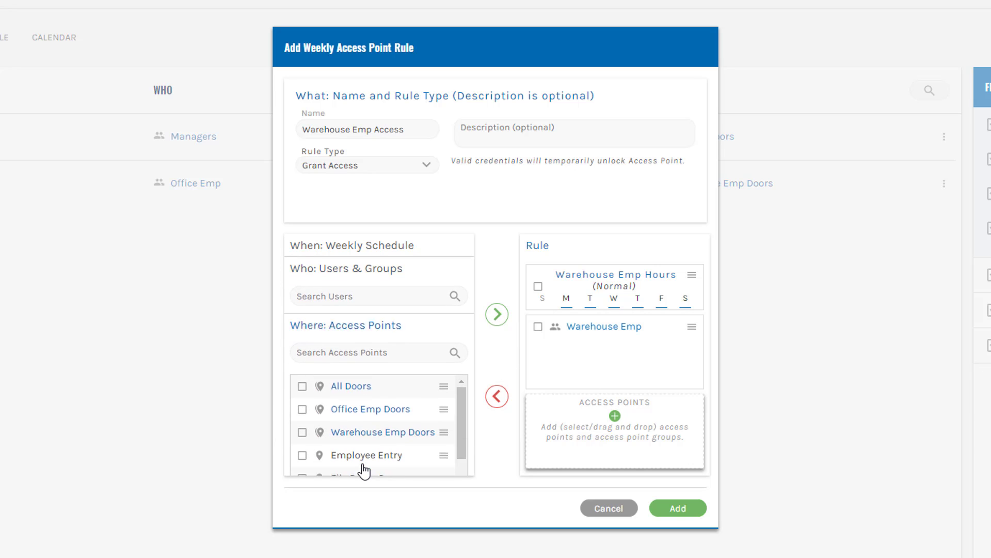
{"action": "left_click_drag", "start_coordinate": [367, 405], "coordinate": [628, 436]}
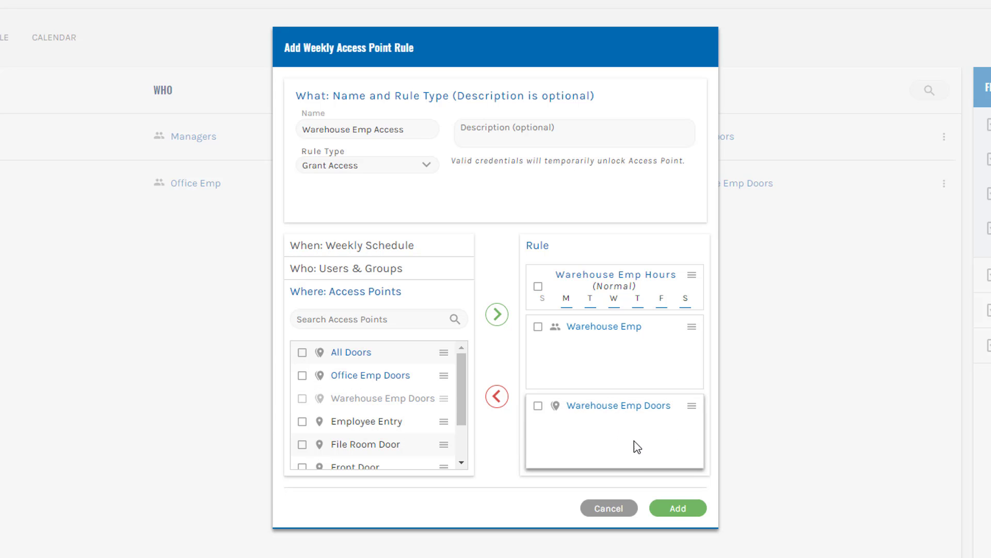
{"action": "left_click", "coordinate": [678, 508]}
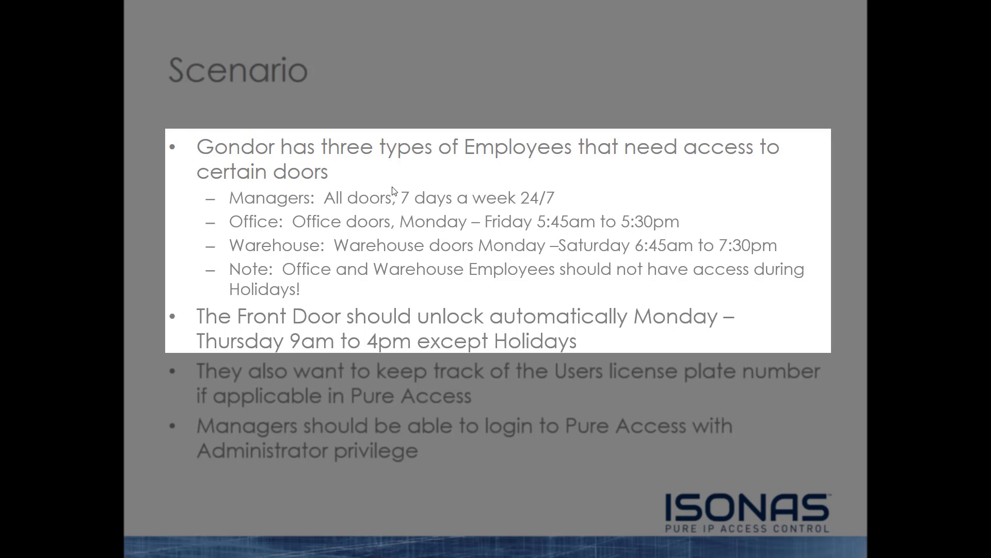
- Switch from the PowerPoint Scenario slide back to the Isonas Weekly Rules list
{"action": "key", "text": "alt+Tab"}
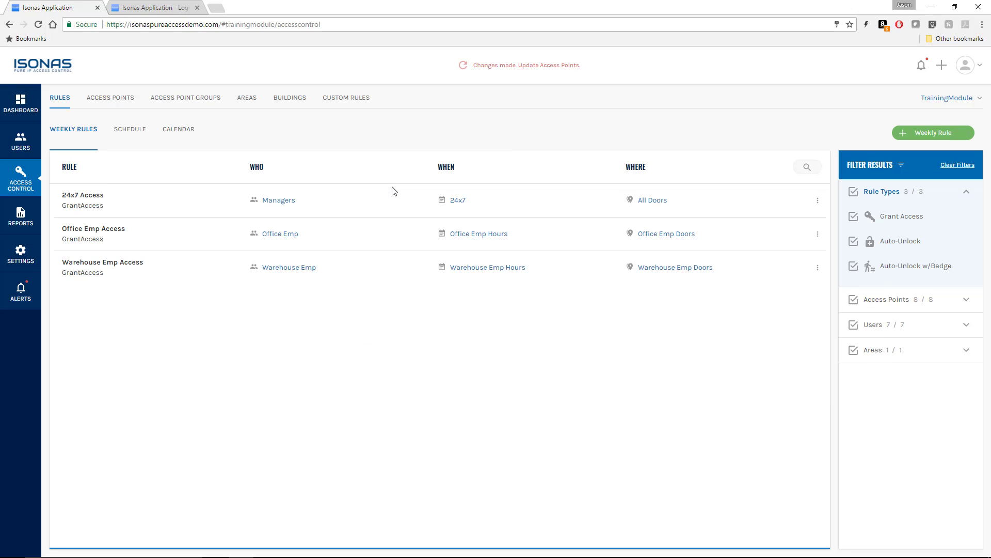
- Create a weekly rule named 'Front Door UL' with rule type Auto-Unlock
{"action": "left_click", "coordinate": [924, 135]}
{"action": "left_click", "coordinate": [377, 179]}
{"action": "type", "text": "Fron"}
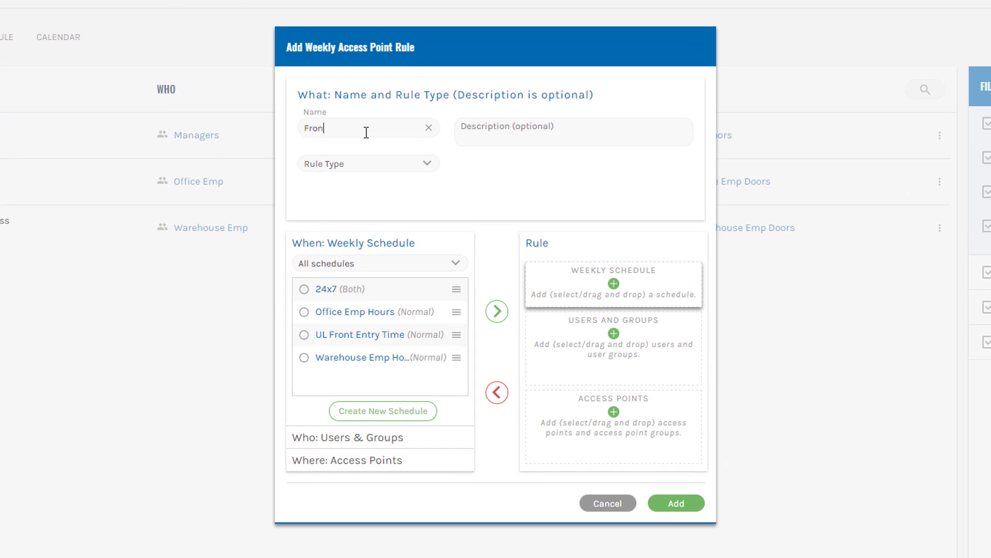
{"action": "type", "text": "t Door UL"}
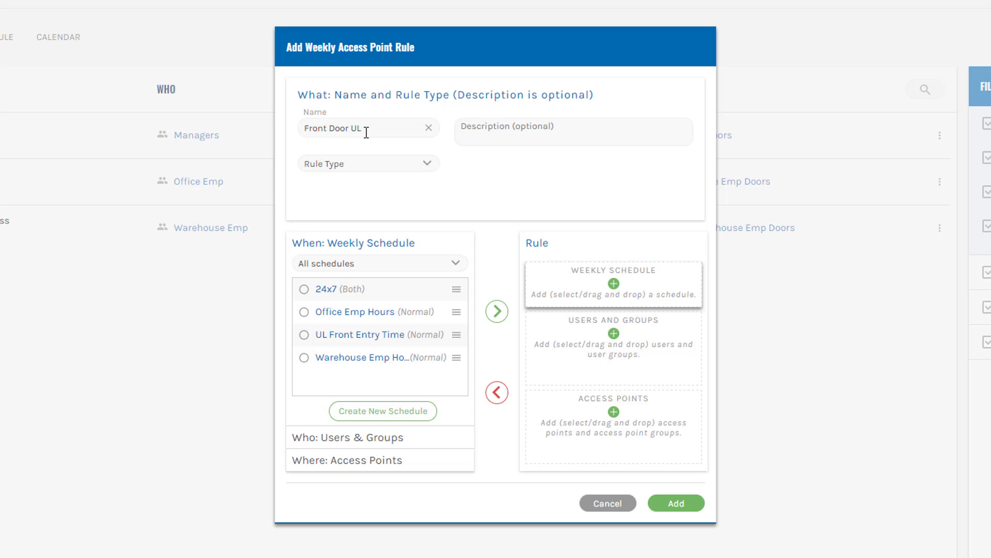
{"action": "left_click", "coordinate": [402, 164]}
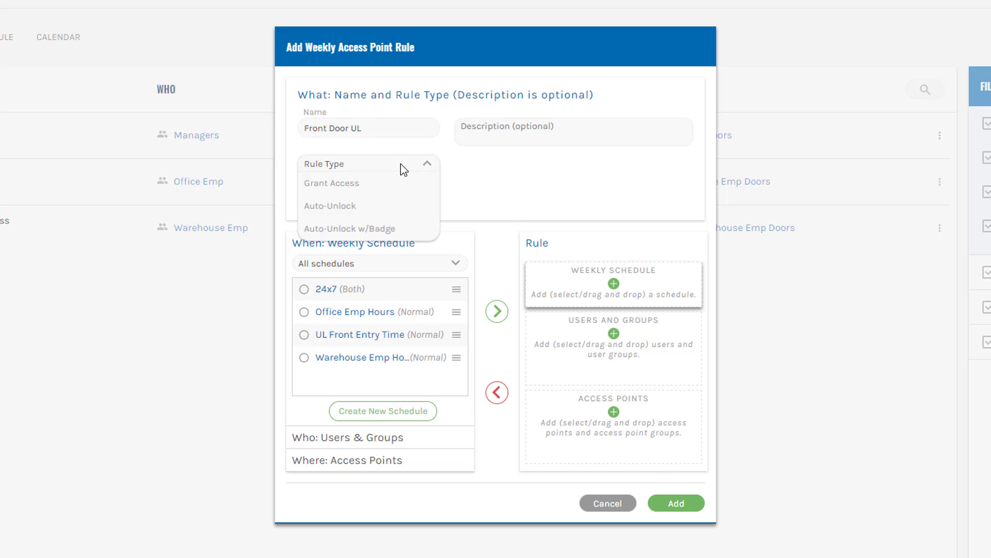
{"action": "left_click", "coordinate": [358, 205]}
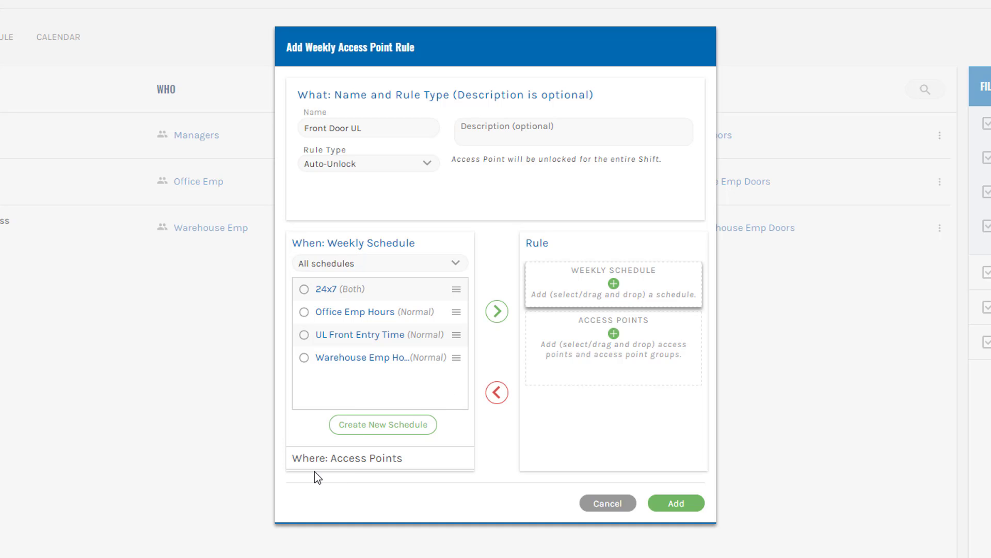
{"action": "left_click", "coordinate": [333, 461]}
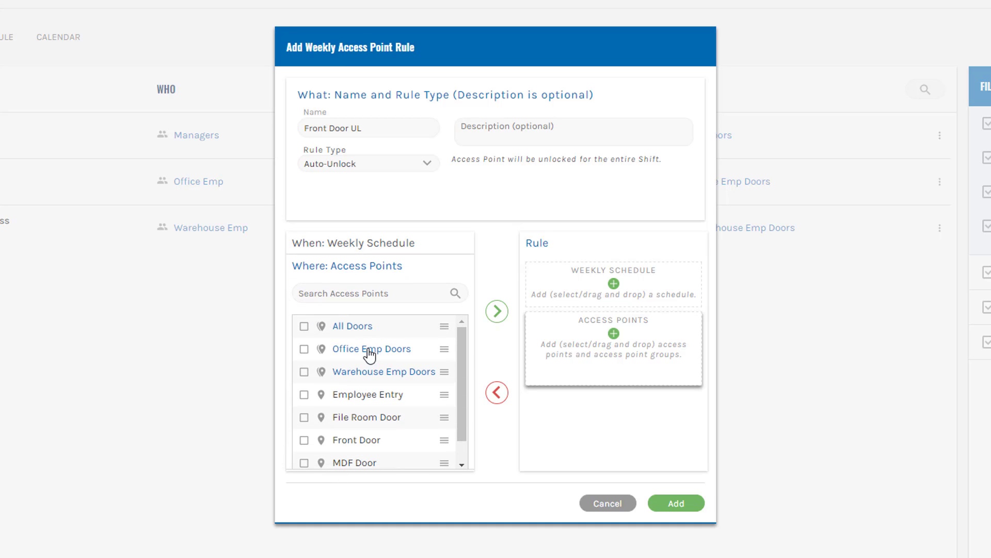
{"action": "left_click", "coordinate": [350, 248]}
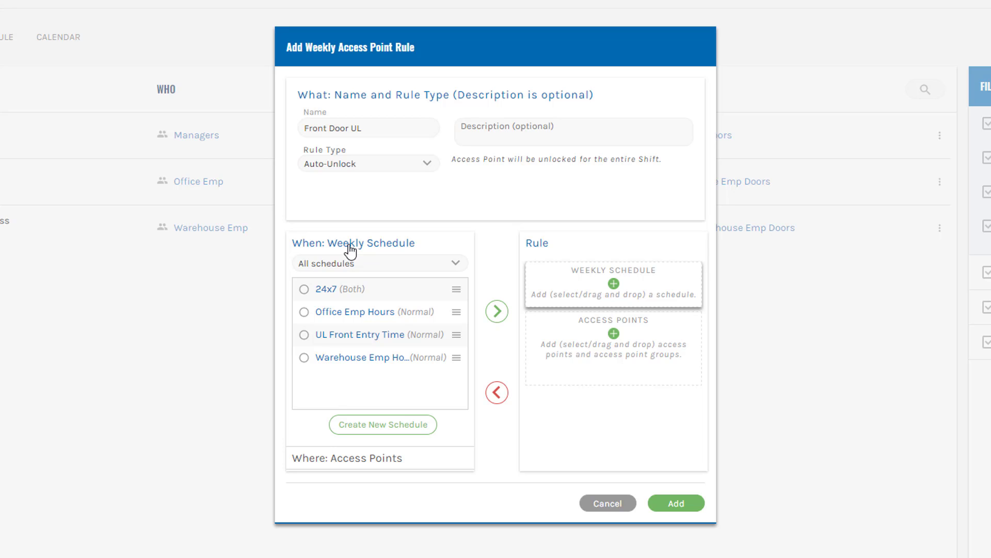
- Change the Front Door UL rule type to Auto-Unlock w/Badge and look over its Users & Groups list
{"action": "left_click", "coordinate": [423, 162]}
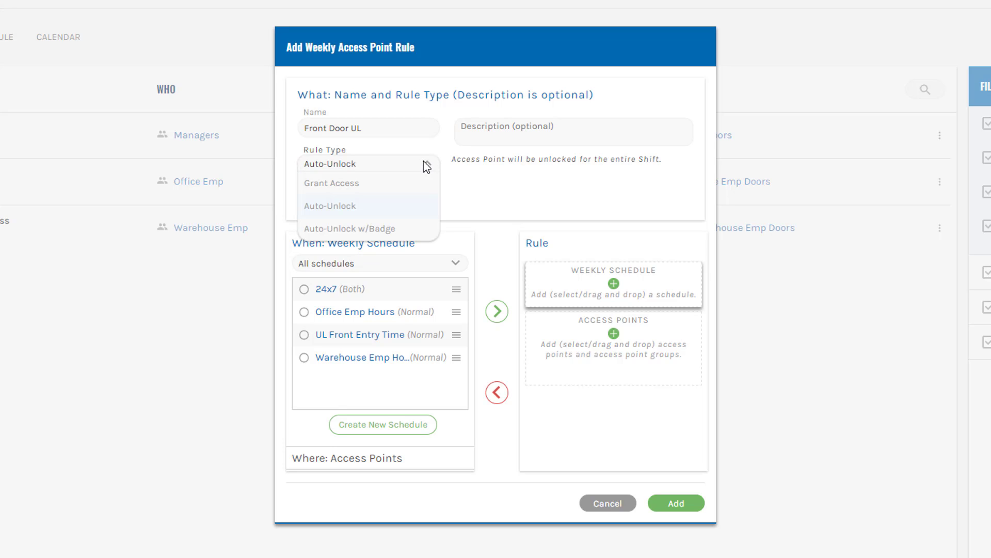
{"action": "left_click", "coordinate": [389, 231]}
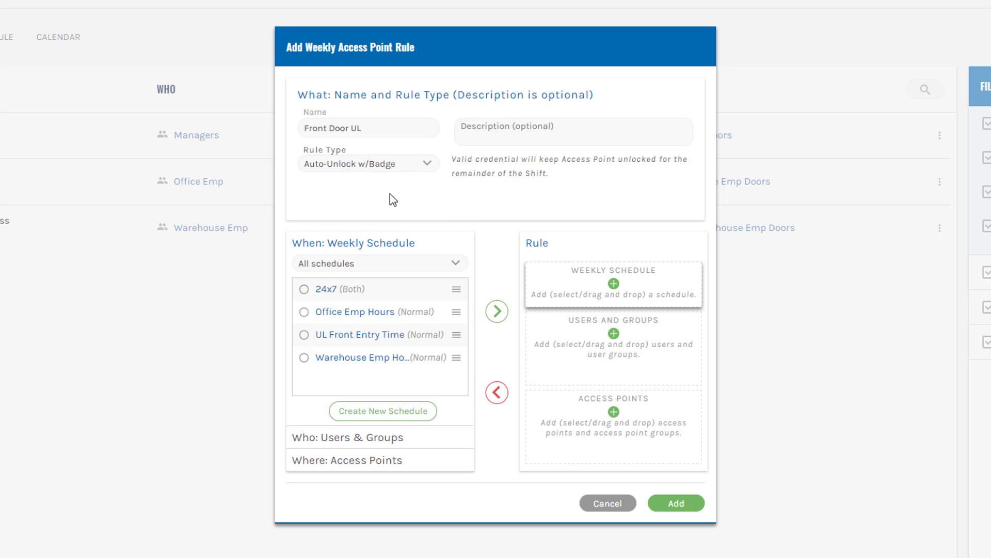
{"action": "left_click", "coordinate": [365, 438]}
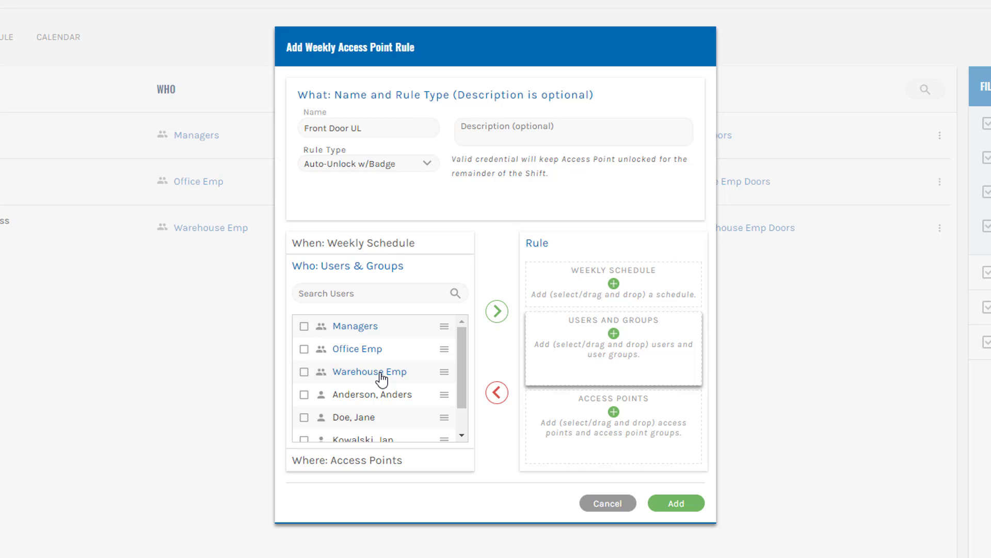
{"action": "left_click", "coordinate": [375, 245]}
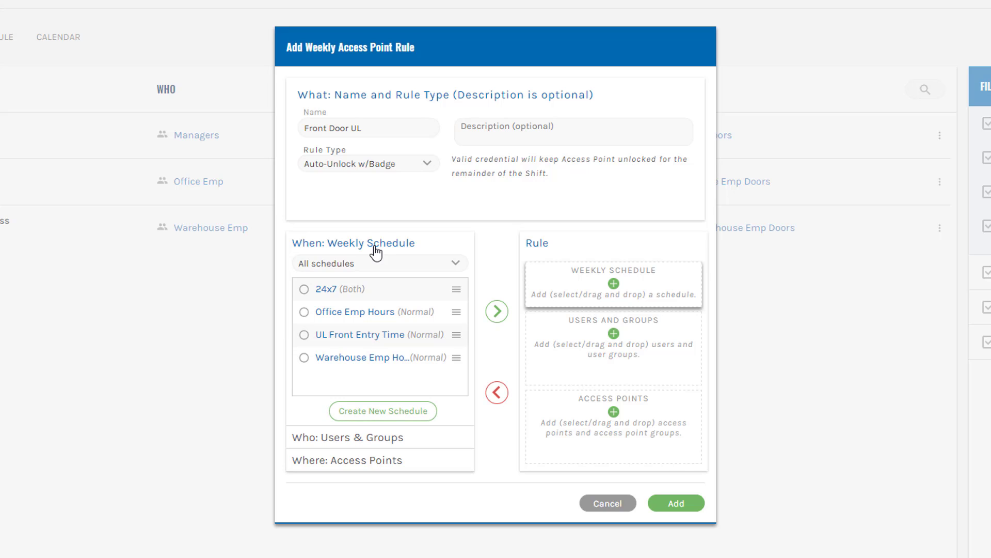
{"action": "left_click", "coordinate": [422, 163]}
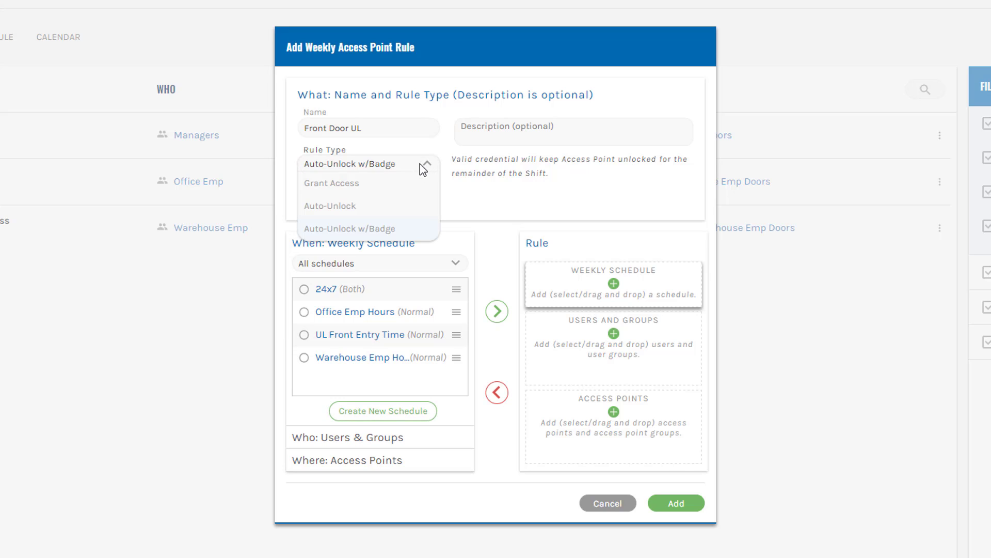
- Set Front Door UL back to Auto-Unlock with UL Front Entry Time on Front Door, and save it
{"action": "left_click", "coordinate": [393, 206]}
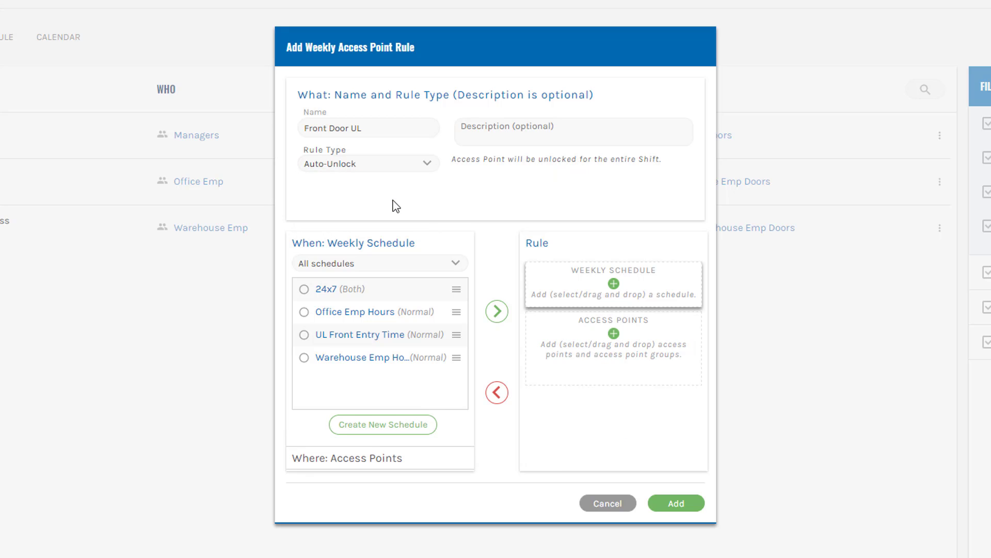
{"action": "left_click_drag", "start_coordinate": [354, 339], "coordinate": [580, 284]}
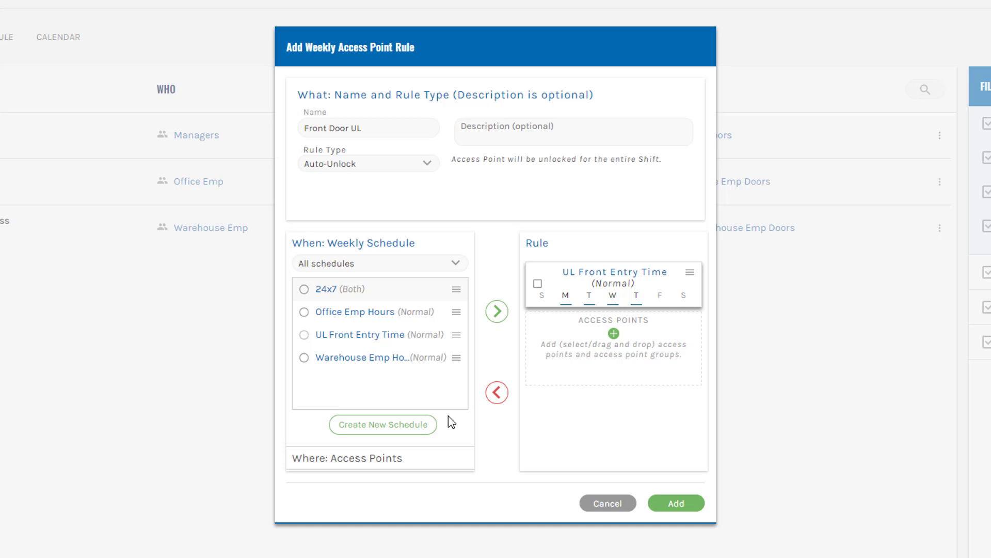
{"action": "left_click", "coordinate": [372, 460]}
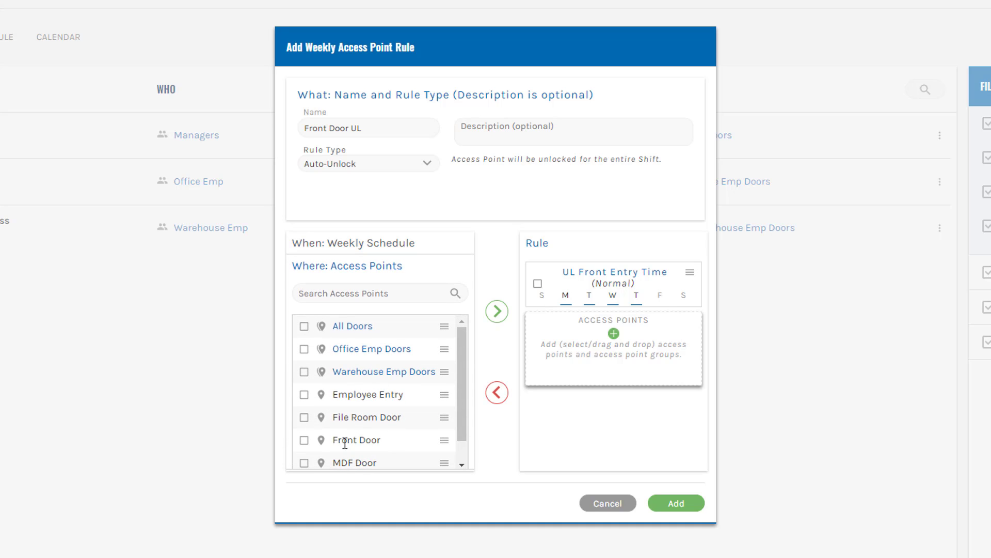
{"action": "left_click_drag", "start_coordinate": [343, 441], "coordinate": [595, 427]}
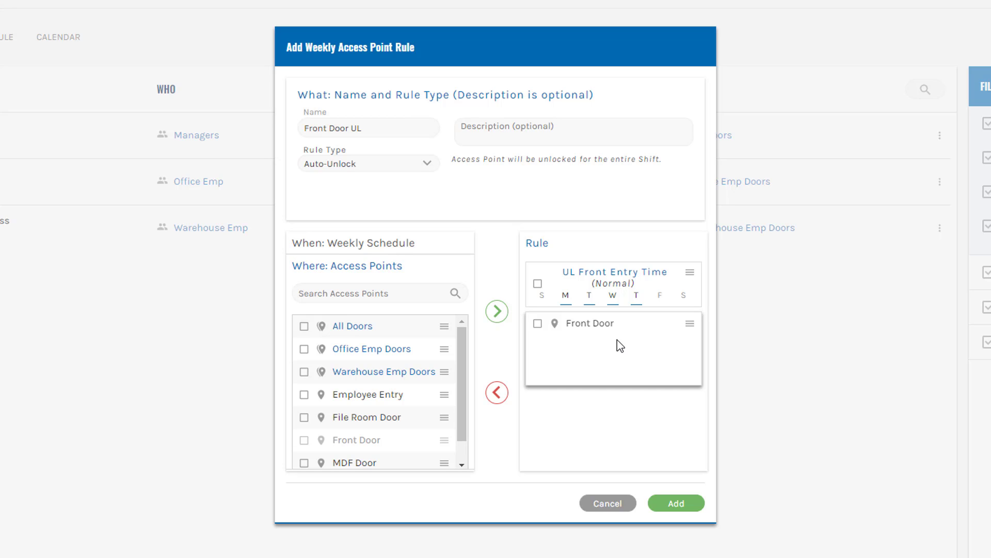
{"action": "left_click", "coordinate": [677, 503]}
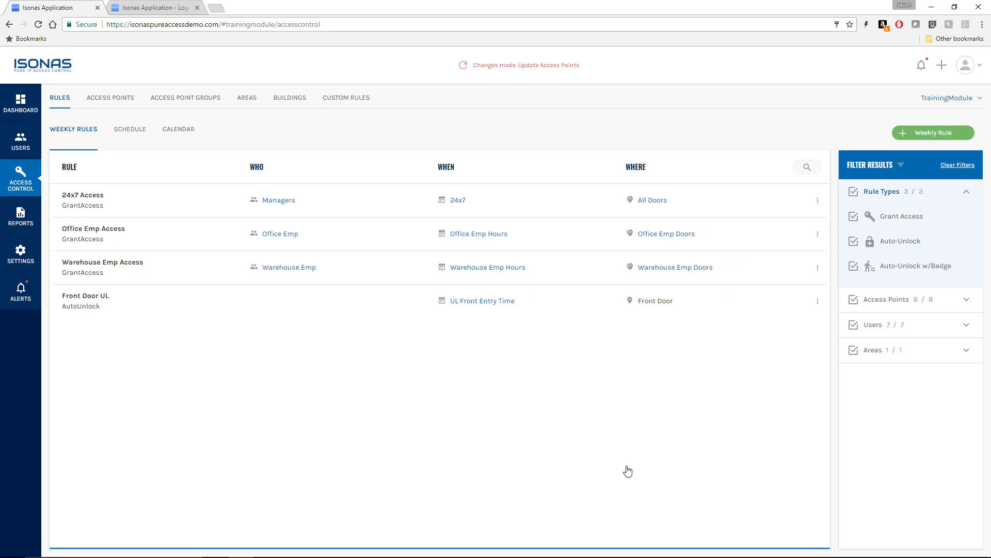
- Switch from the browser to the PowerPoint Scenario slide
{"action": "key", "text": "alt+Tab"}
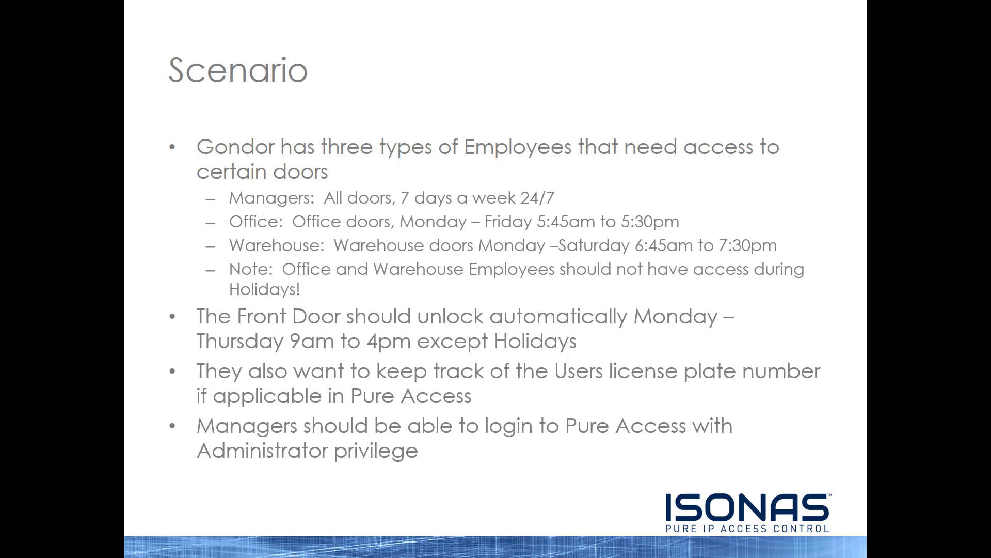
- Return from the PowerPoint Scenario slide to the Isonas Weekly Rules page
{"action": "key", "text": "alt+Tab"}
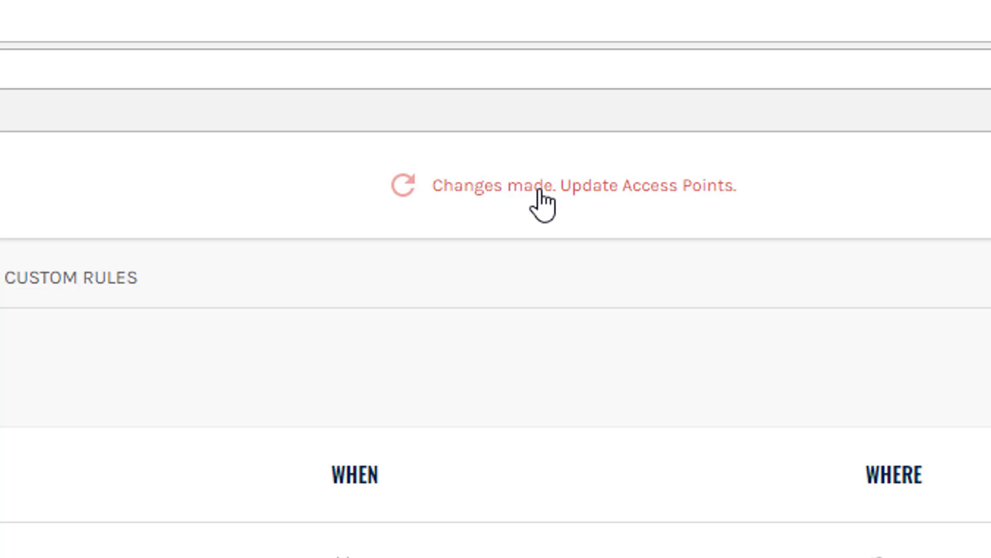
- Push the pending rule changes to the access points, then go to the Dashboard
{"action": "left_click", "coordinate": [543, 206]}
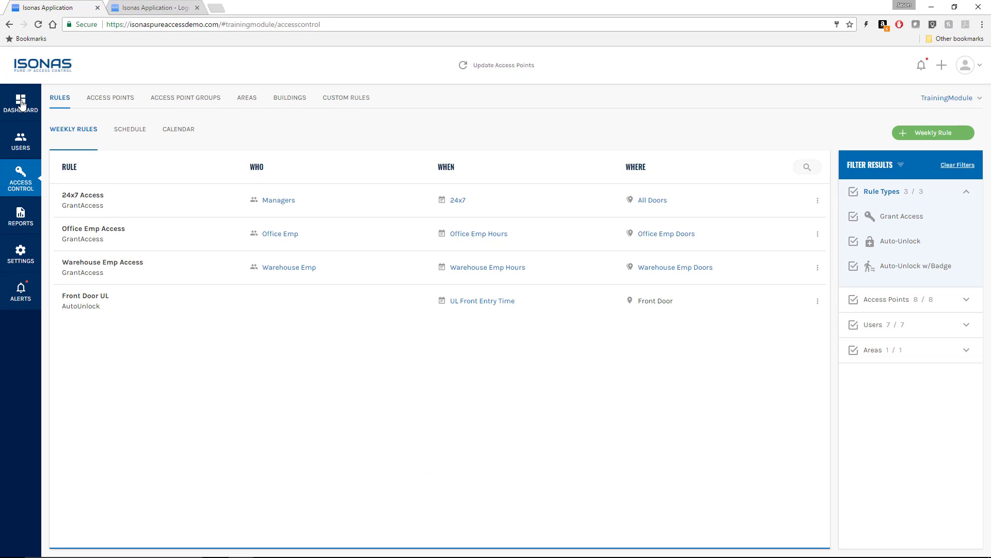
{"action": "left_click", "coordinate": [22, 104]}
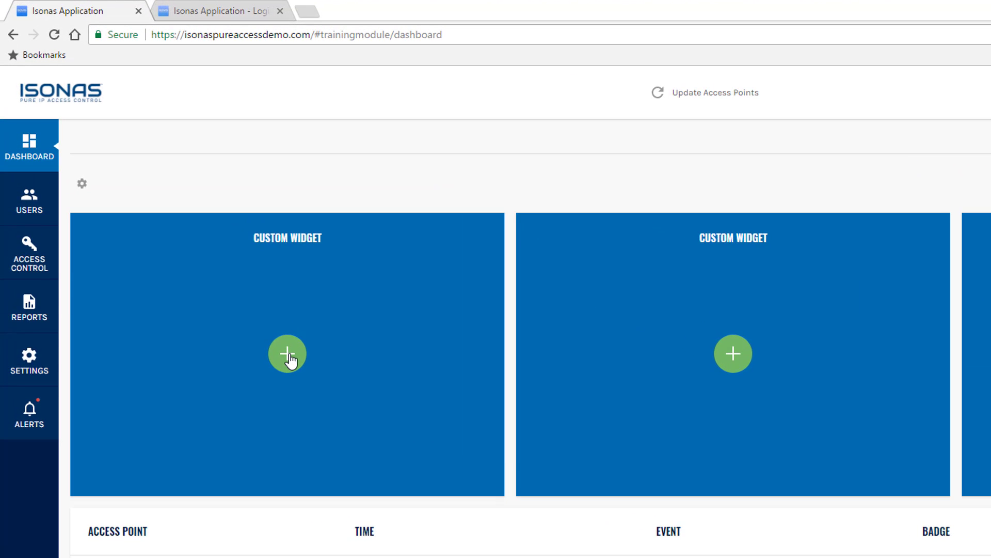
- Fill the first Custom Widget slot with a Single Access Point widget for Employee Entry
{"action": "left_click", "coordinate": [289, 354]}
{"action": "left_click", "coordinate": [110, 272]}
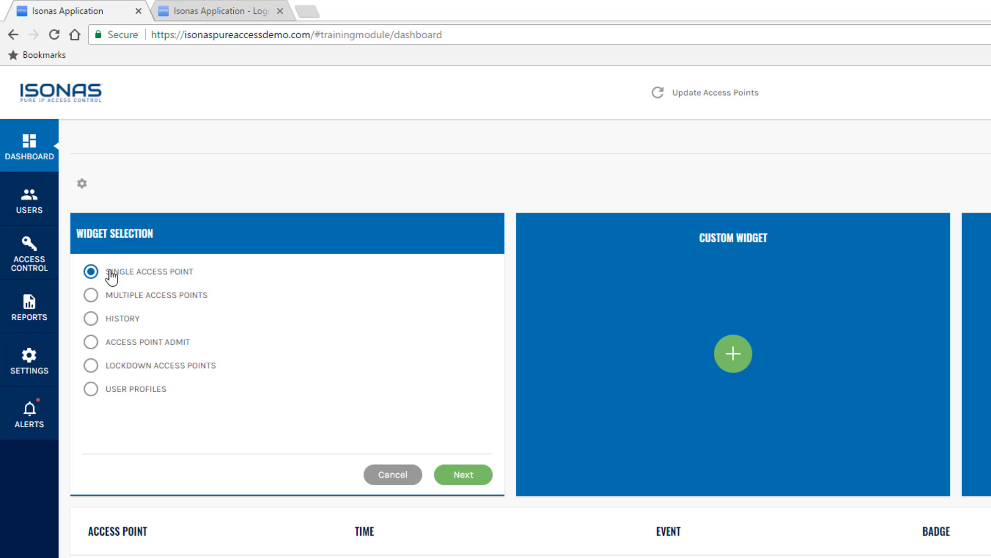
{"action": "left_click", "coordinate": [460, 474]}
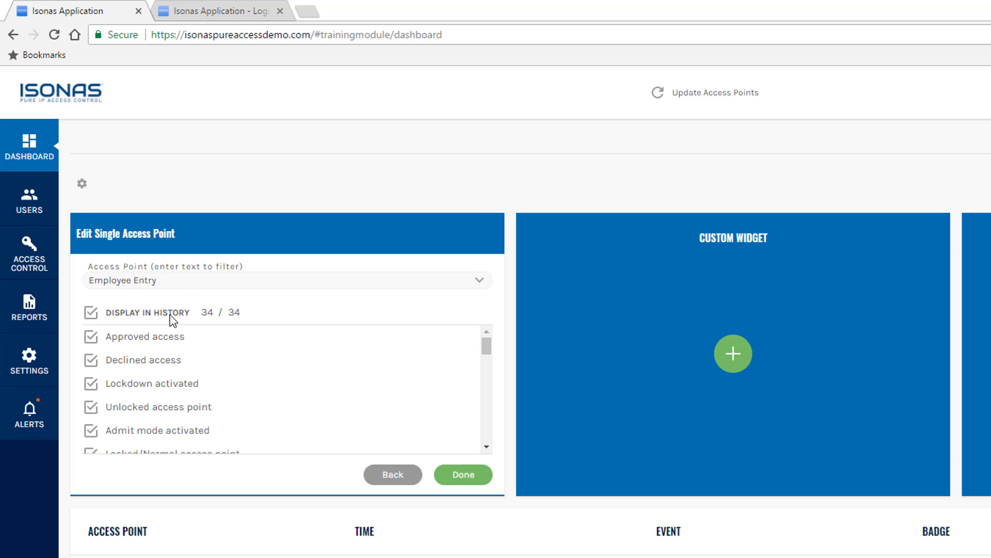
{"action": "left_click", "coordinate": [464, 475]}
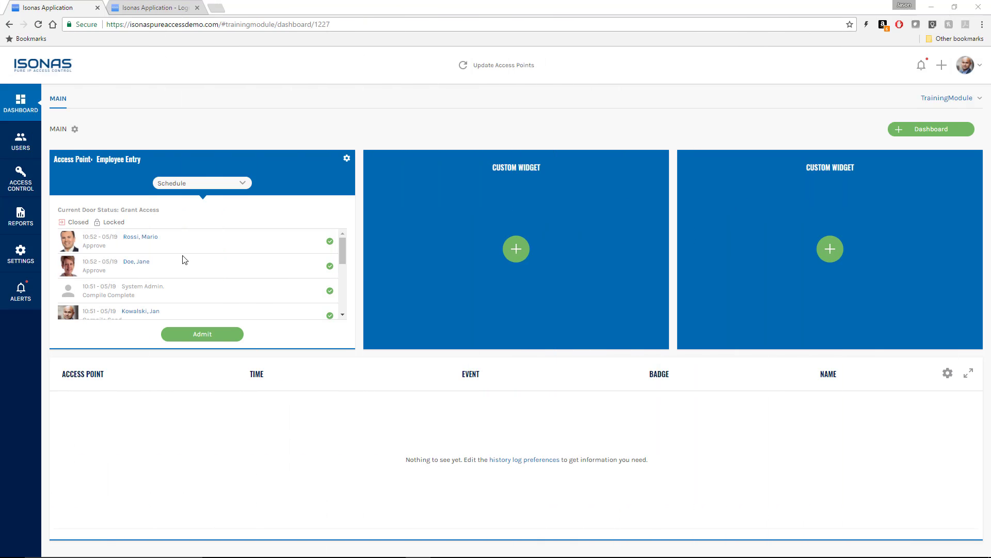
{"action": "left_click", "coordinate": [20, 142]}
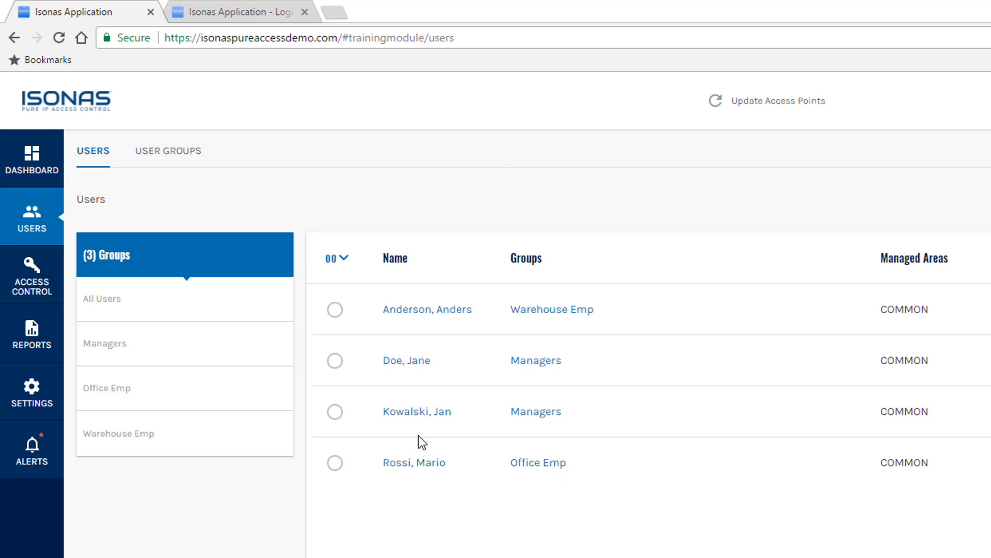
- Open an existing Office Emp user's record from the Users list
{"action": "left_click", "coordinate": [414, 466]}
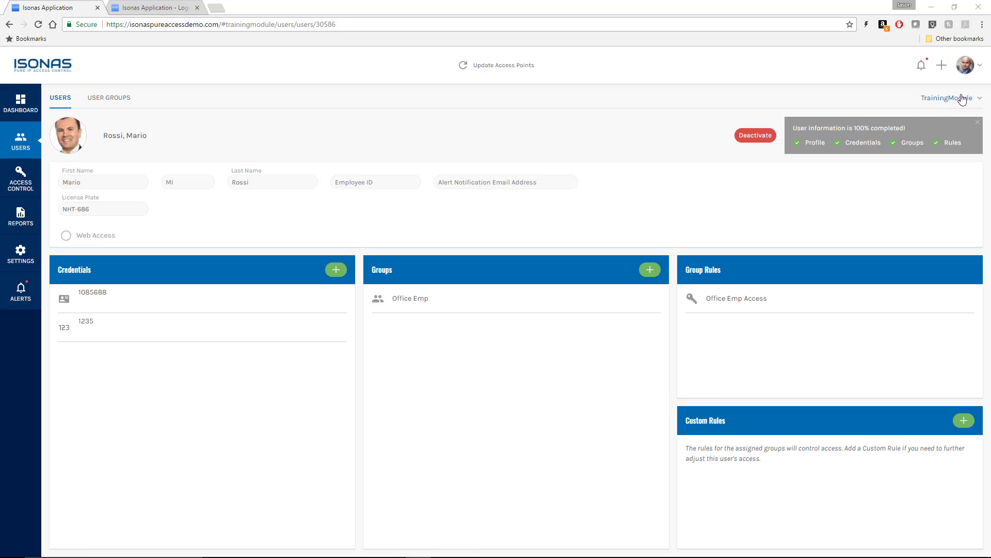
- Create a new user and enter the user's first and last name
{"action": "left_click", "coordinate": [942, 66]}
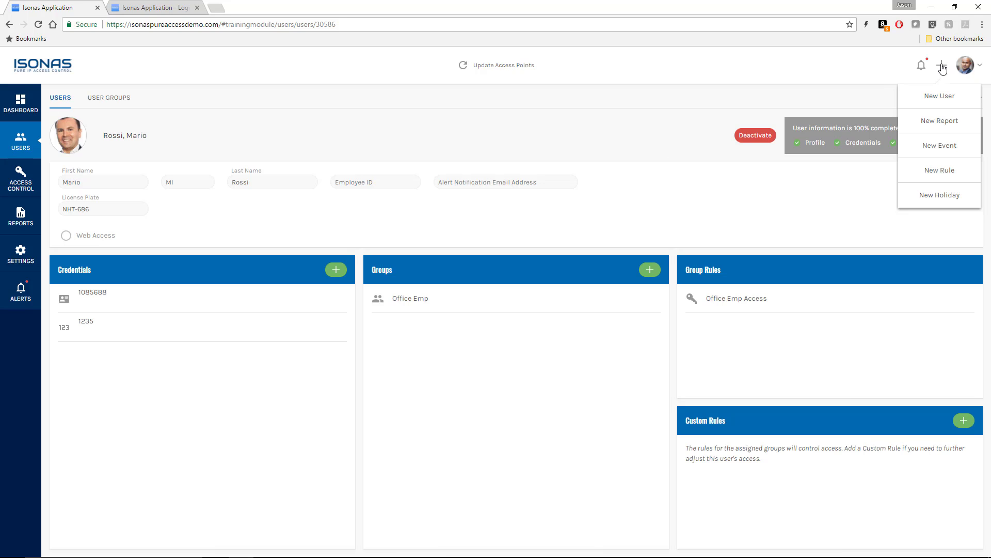
{"action": "left_click", "coordinate": [940, 96]}
{"action": "left_click", "coordinate": [129, 183]}
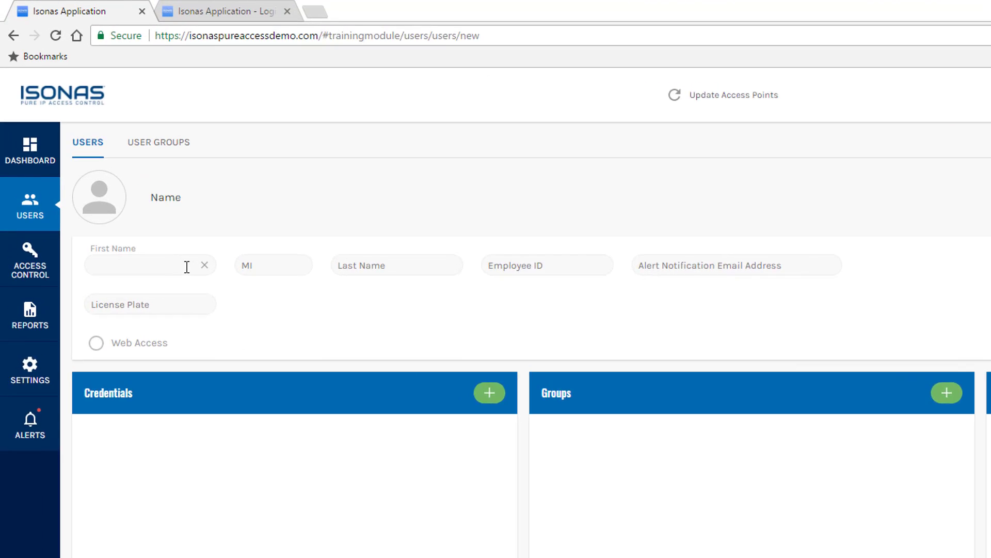
{"action": "type", "text": "Gandalf"}
{"action": "key", "text": "Tab"}
{"action": "key", "text": "Tab"}
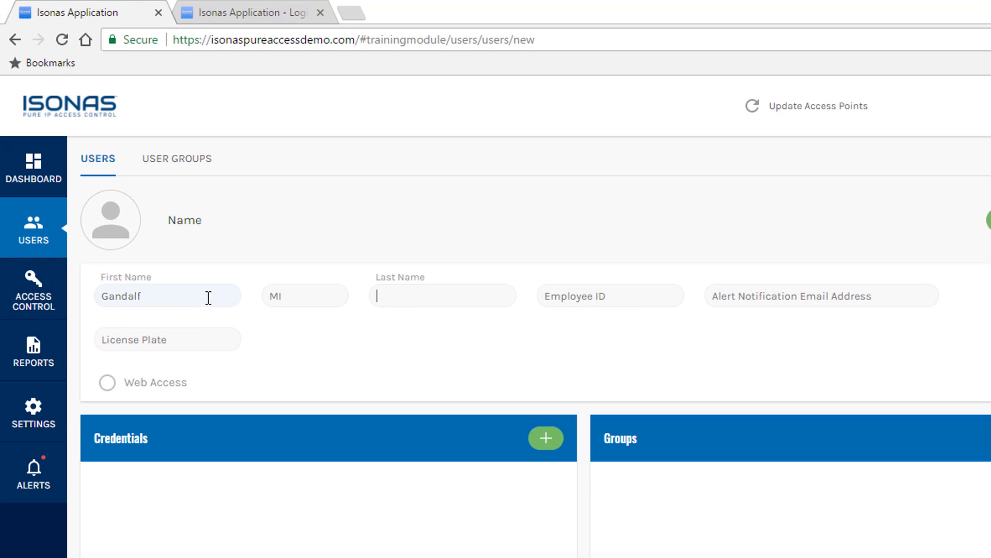
{"action": "type", "text": "g"}
{"action": "key", "text": "BackSpace"}
{"action": "type", "text": "grey"}
- Upload the matching photo from the Images folder as the user's profile picture
{"action": "left_click", "coordinate": [116, 227]}
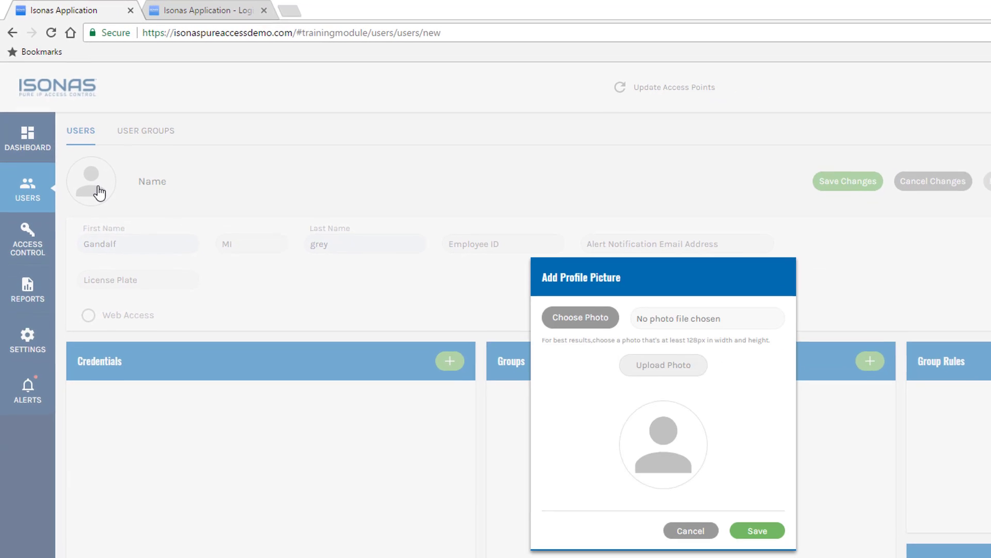
{"action": "left_click", "coordinate": [573, 313]}
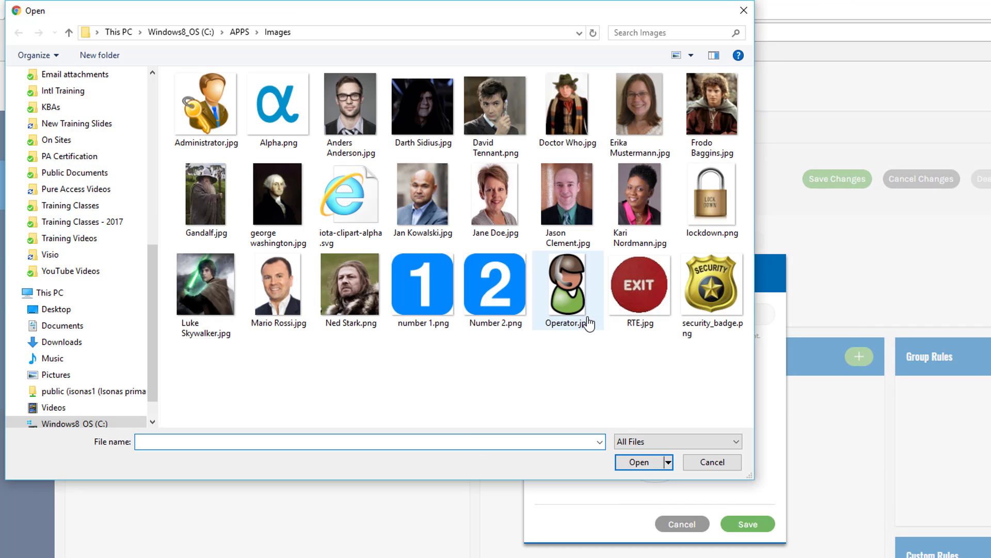
{"action": "double_click", "coordinate": [204, 200]}
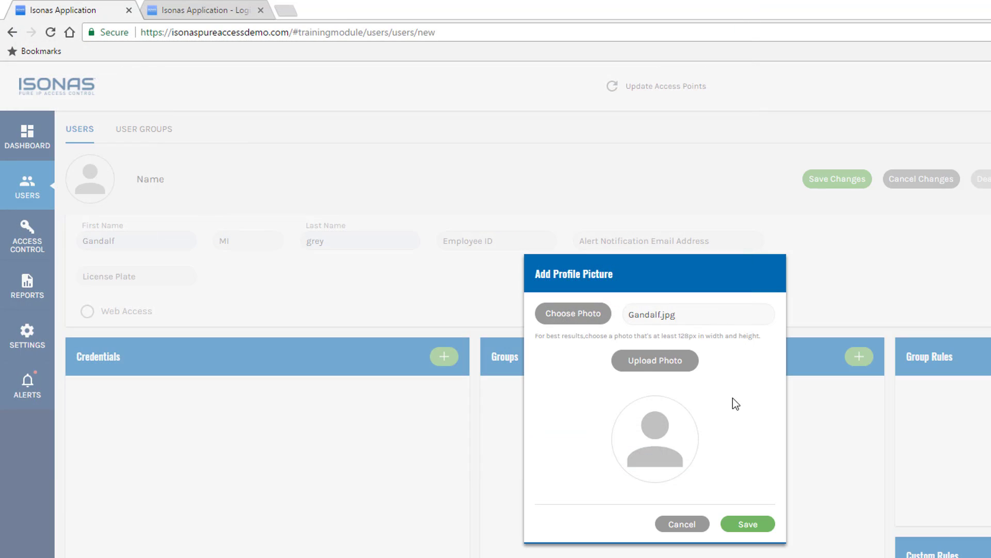
{"action": "left_click", "coordinate": [670, 367]}
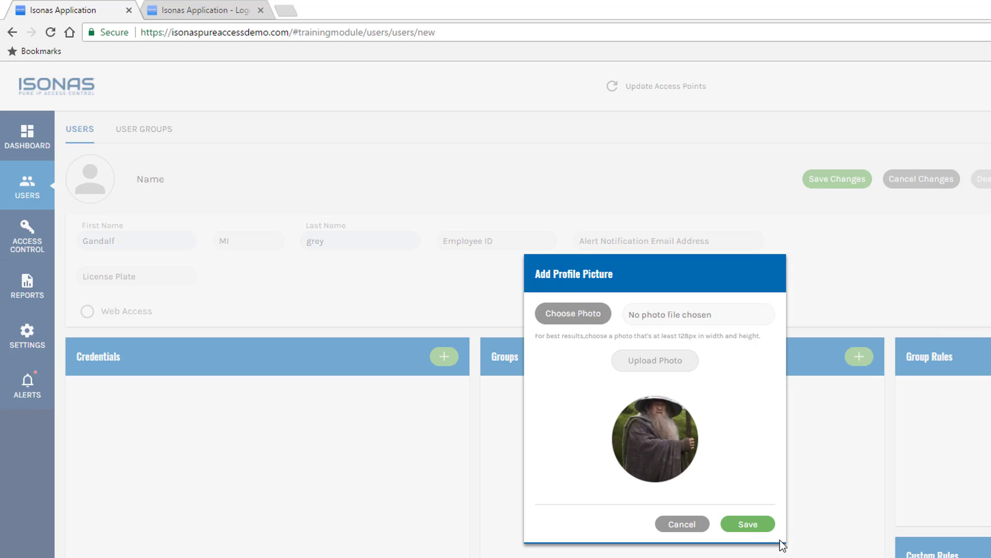
{"action": "left_click", "coordinate": [749, 526]}
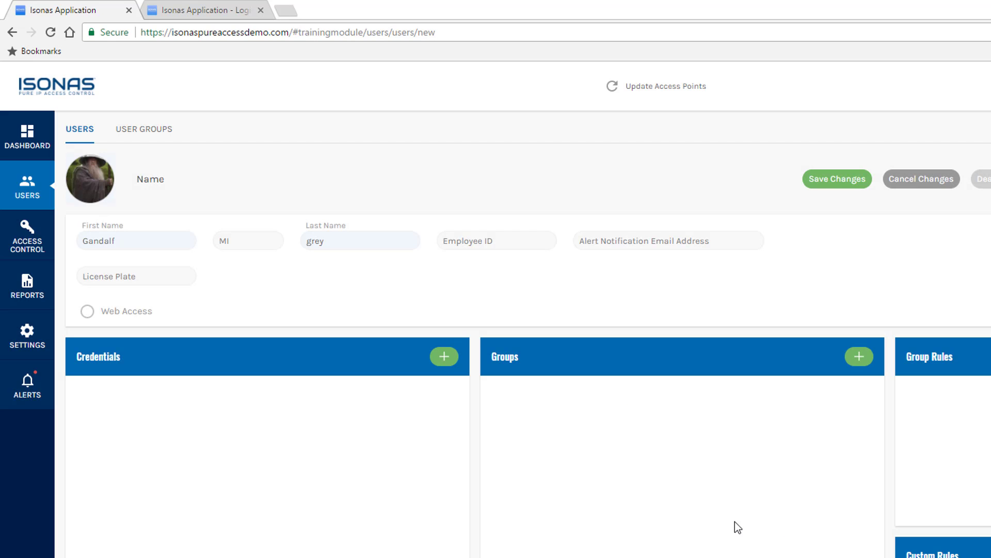
- Enter the user's license plate and add a Keypad Entry credential with the chosen PIN
{"action": "left_click", "coordinate": [105, 278]}
{"action": "type", "text": "BGF-575"}
{"action": "left_click", "coordinate": [442, 357]}
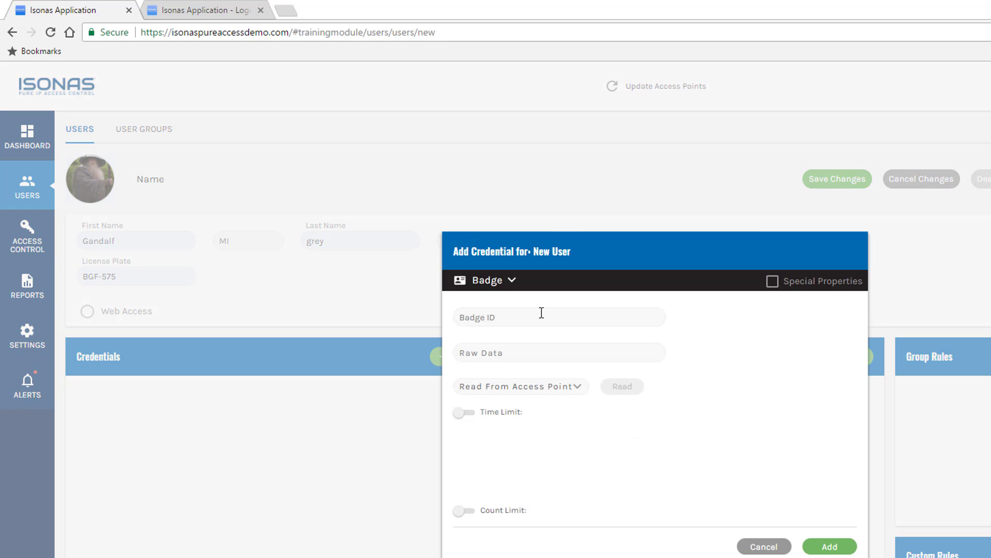
{"action": "left_click", "coordinate": [511, 280]}
{"action": "left_click", "coordinate": [497, 339]}
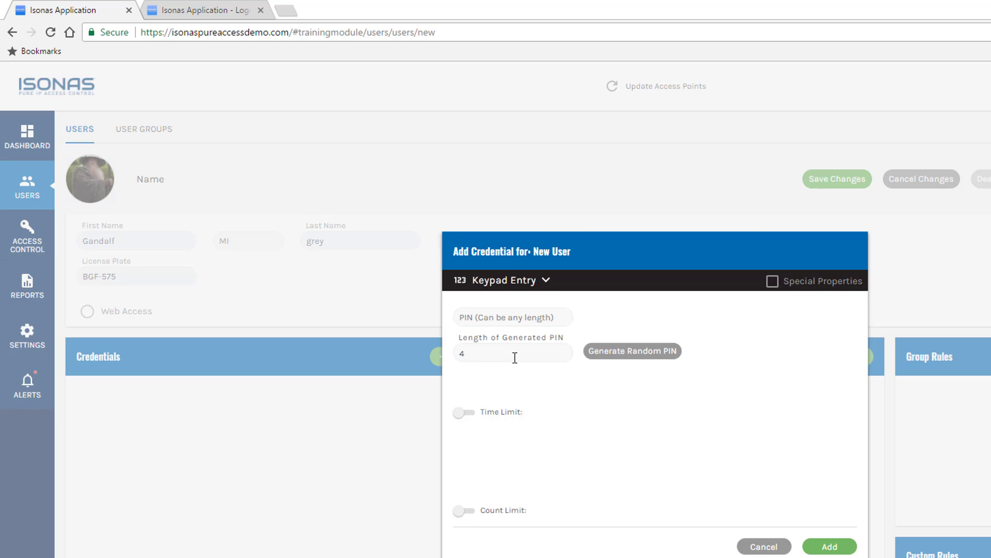
{"action": "left_click", "coordinate": [493, 315]}
{"action": "type", "text": "5656"}
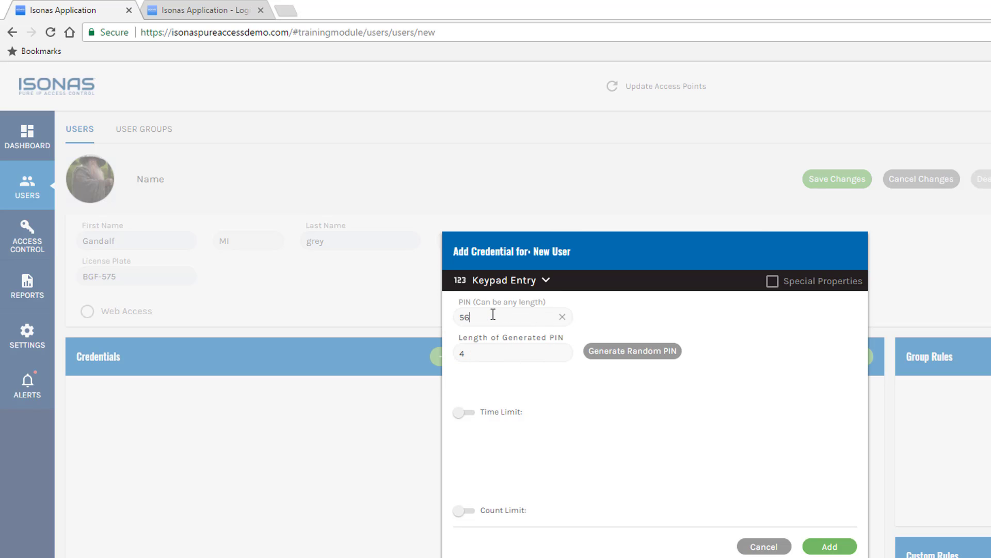
{"action": "left_click", "coordinate": [841, 549]}
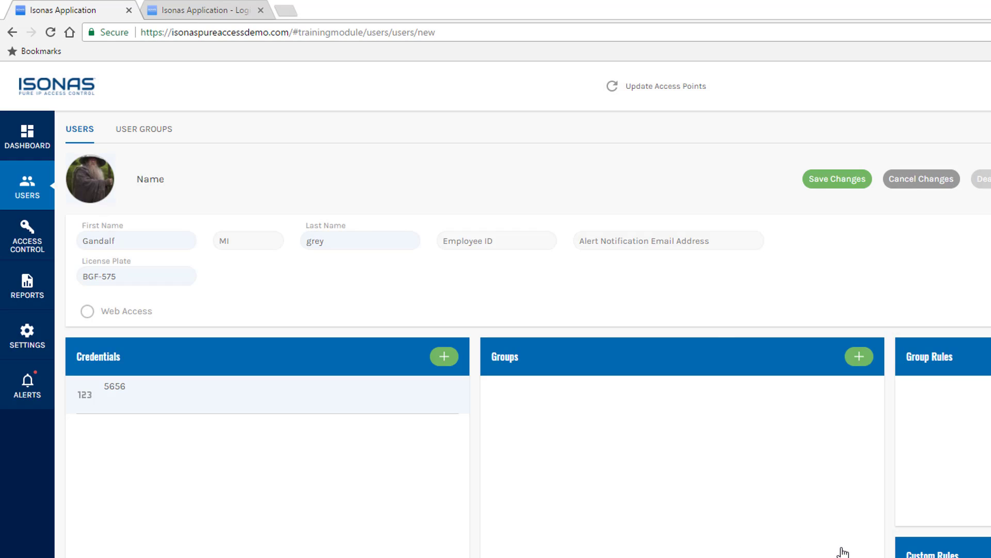
- Add the user to the Office Emp group
{"action": "left_click", "coordinate": [859, 356]}
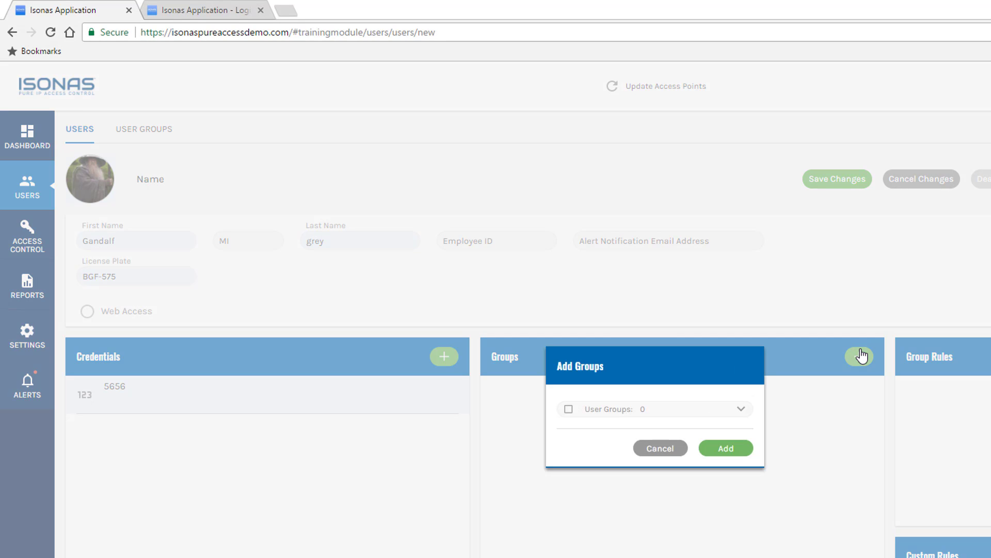
{"action": "left_click", "coordinate": [681, 409]}
{"action": "left_click", "coordinate": [610, 476]}
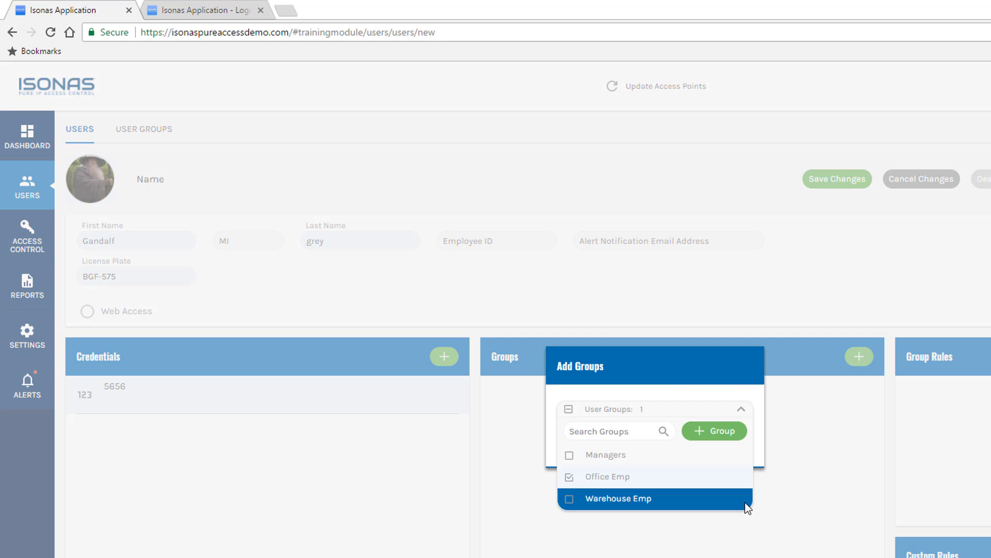
{"action": "left_click", "coordinate": [760, 491]}
{"action": "left_click", "coordinate": [731, 449]}
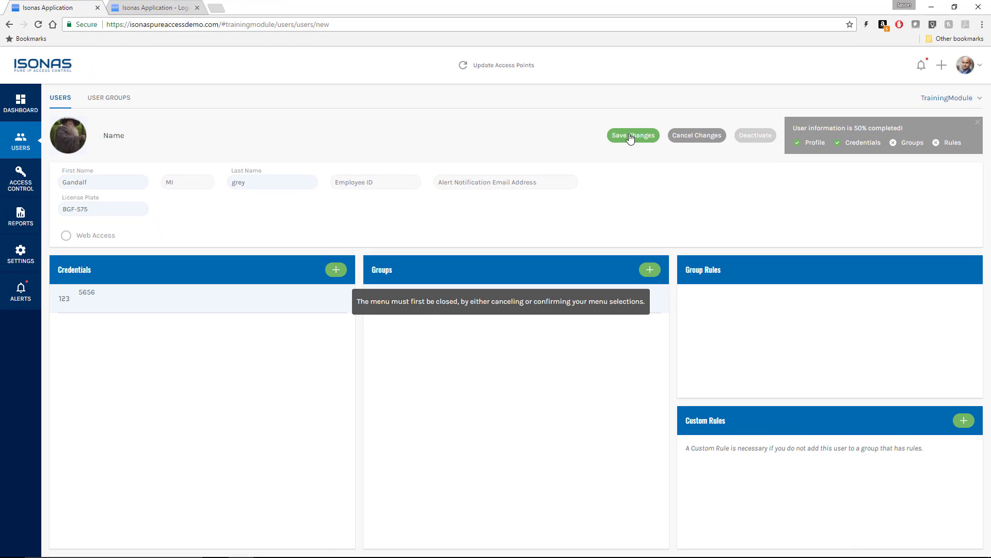
- Save the user, push the pending changes to the access points, and go to Dashboard
{"action": "left_click", "coordinate": [630, 136]}
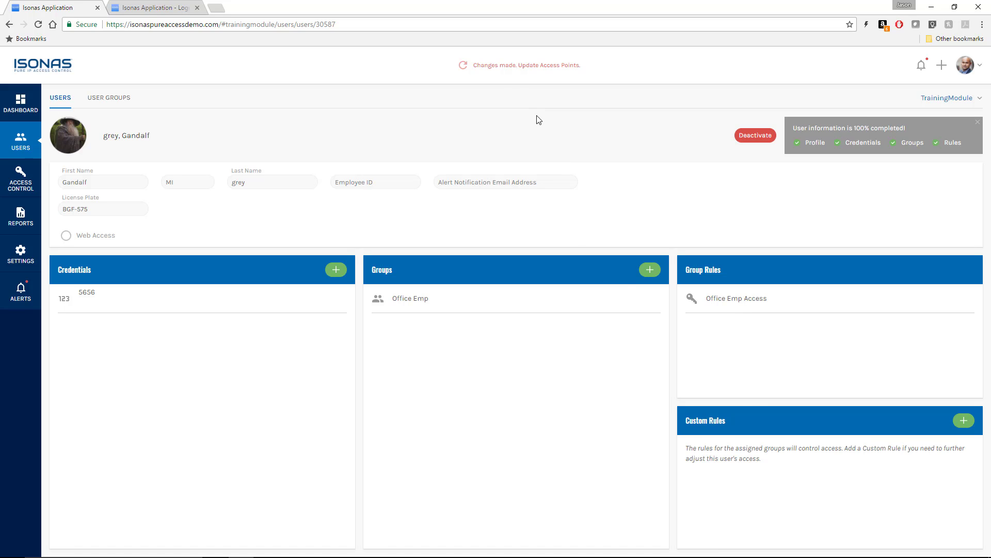
{"action": "left_click", "coordinate": [508, 67]}
{"action": "left_click", "coordinate": [17, 108]}
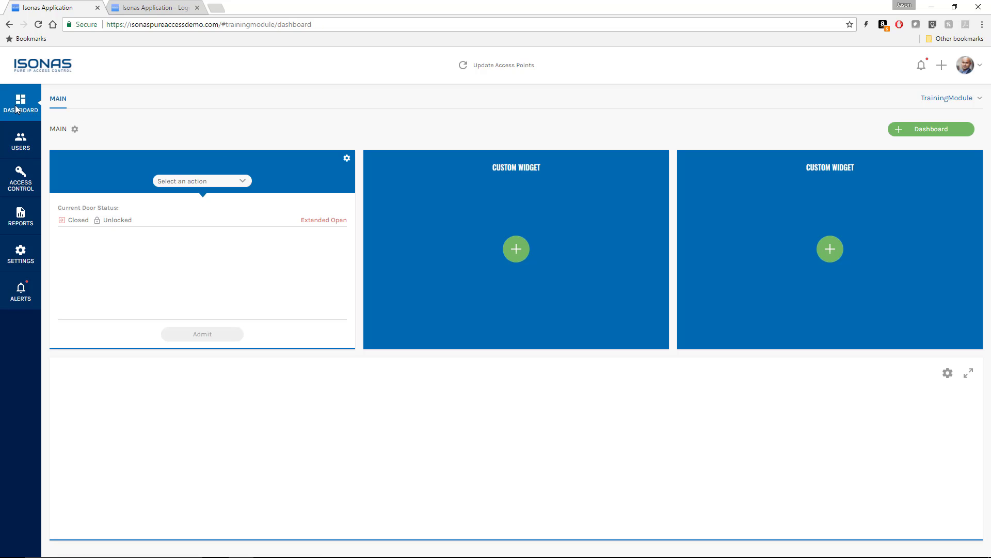